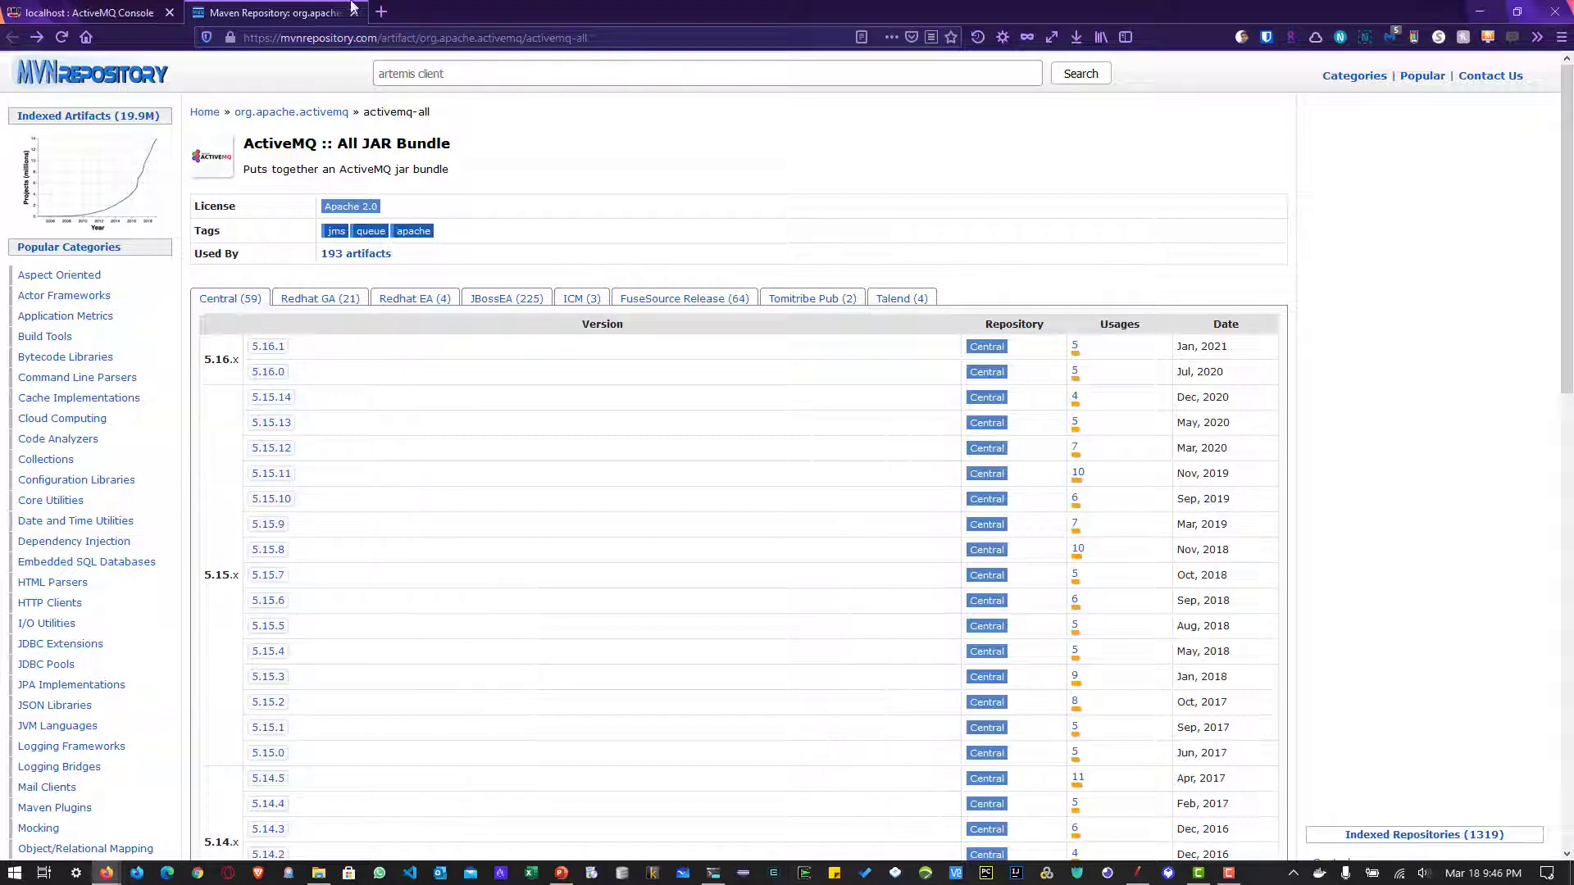
Open the list of topics in the ActiveMQ console.
{"action": "left_click", "coordinate": [90, 13]}
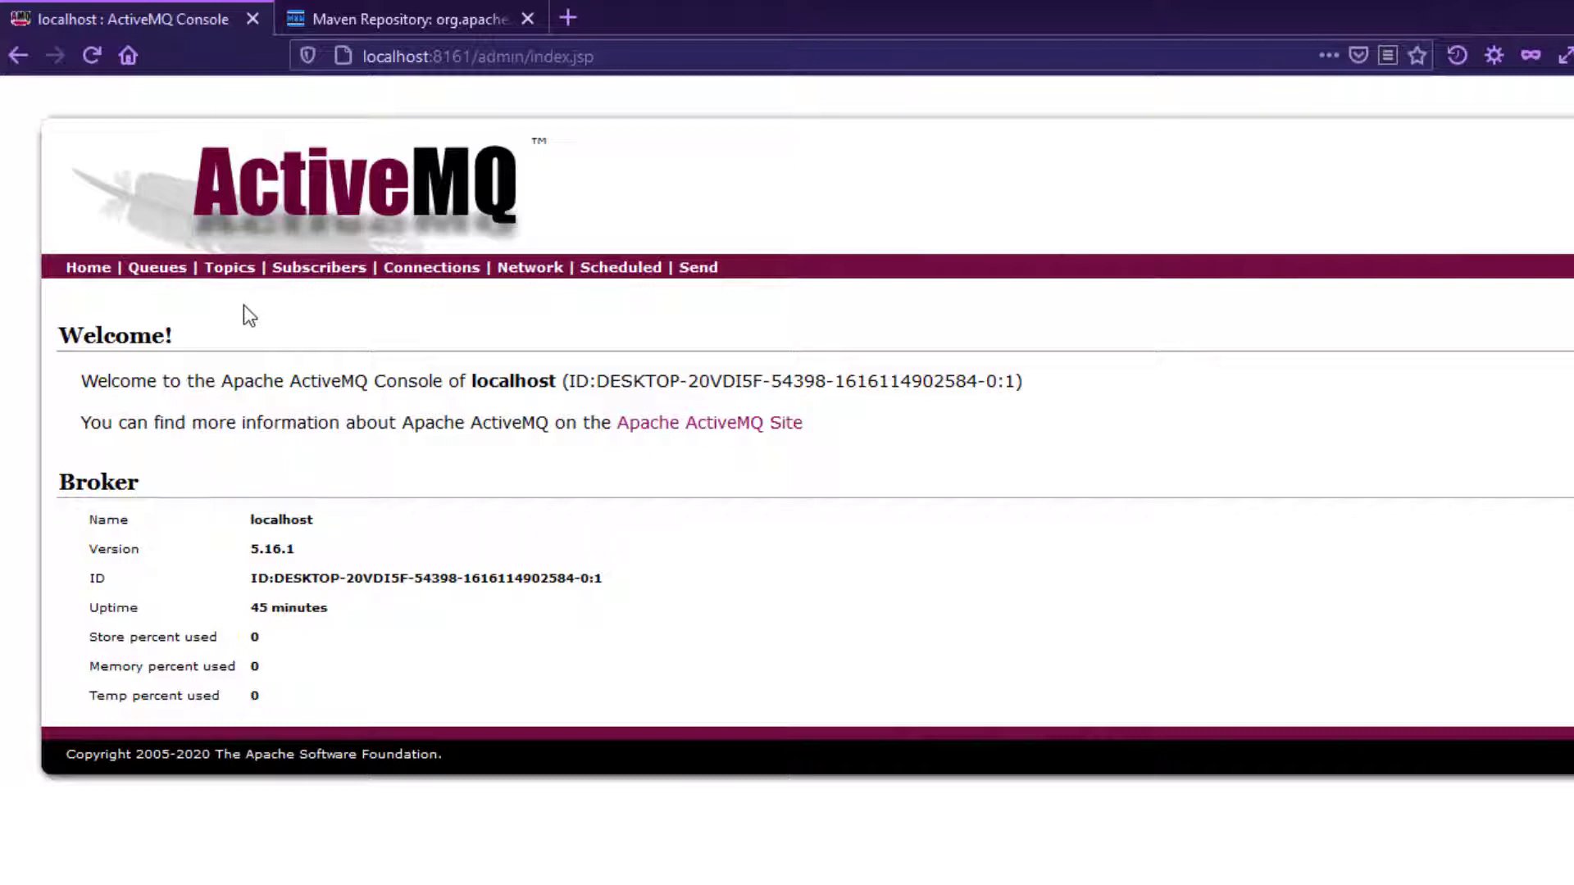
{"action": "left_click", "coordinate": [228, 269]}
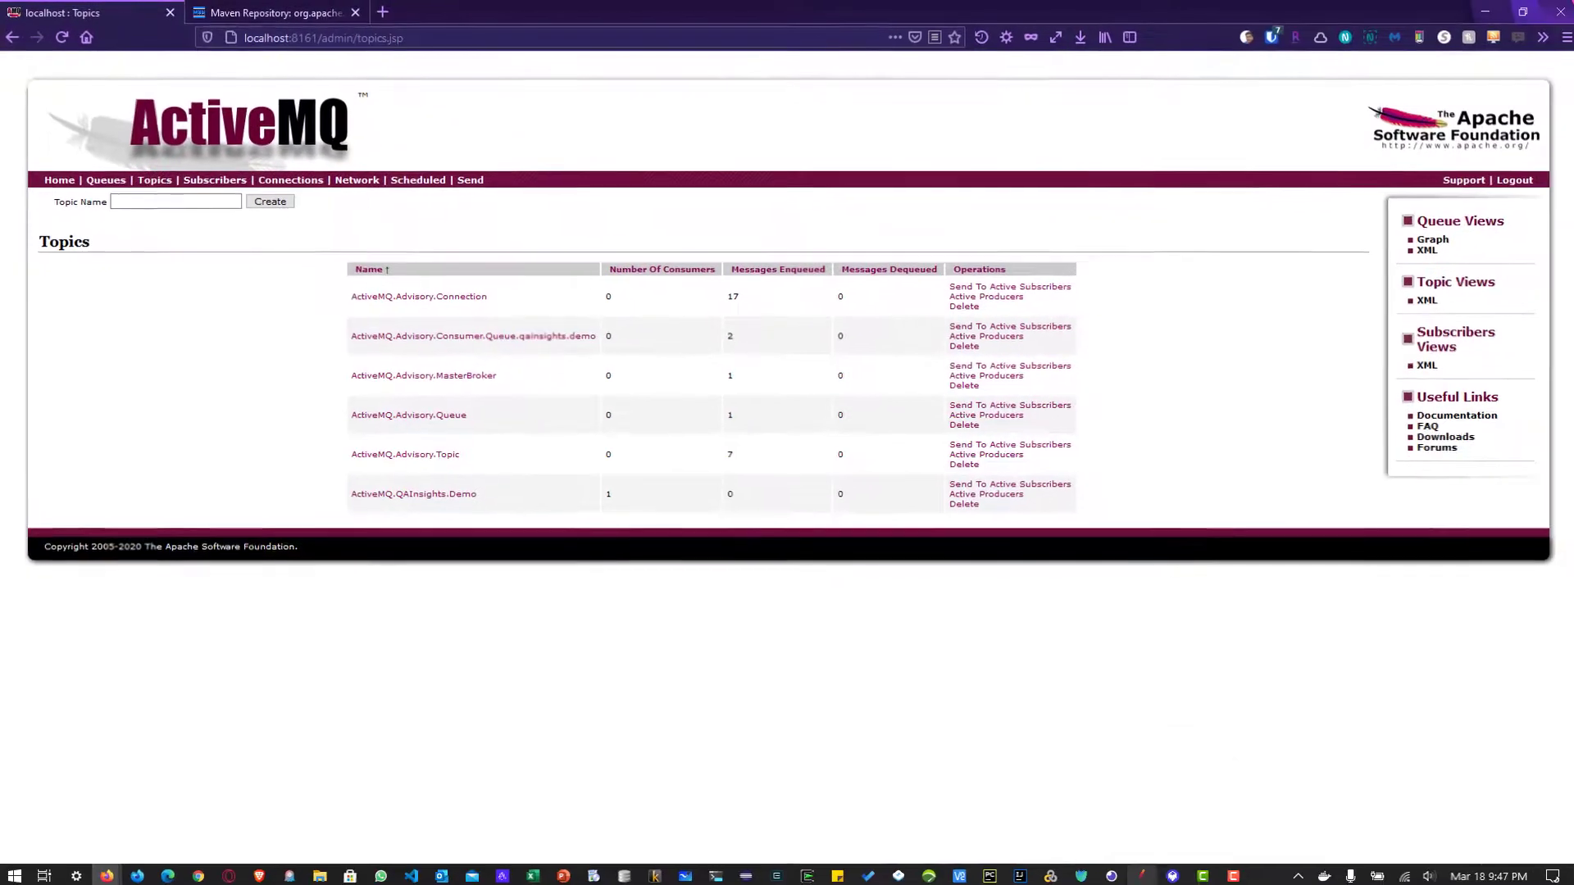
Switch to JMeter and look through the JMS samplers available for the Active MQ Classic Publisher thread group.
{"action": "left_click", "coordinate": [1140, 873]}
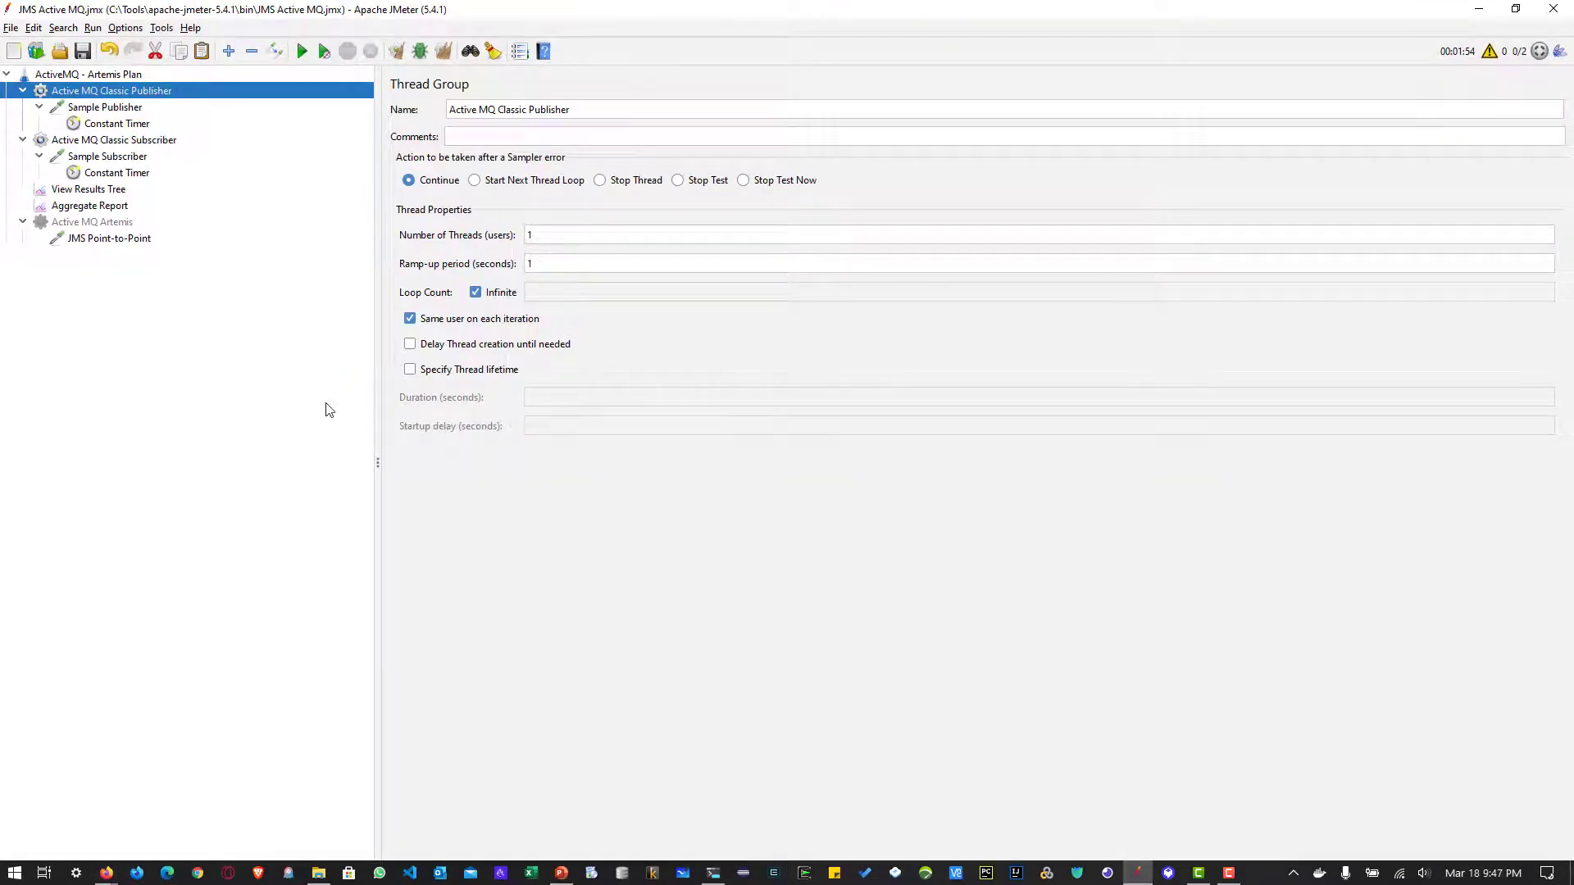
{"action": "right_click", "coordinate": [103, 92]}
{"action": "mouse_move", "coordinate": [123, 101]}
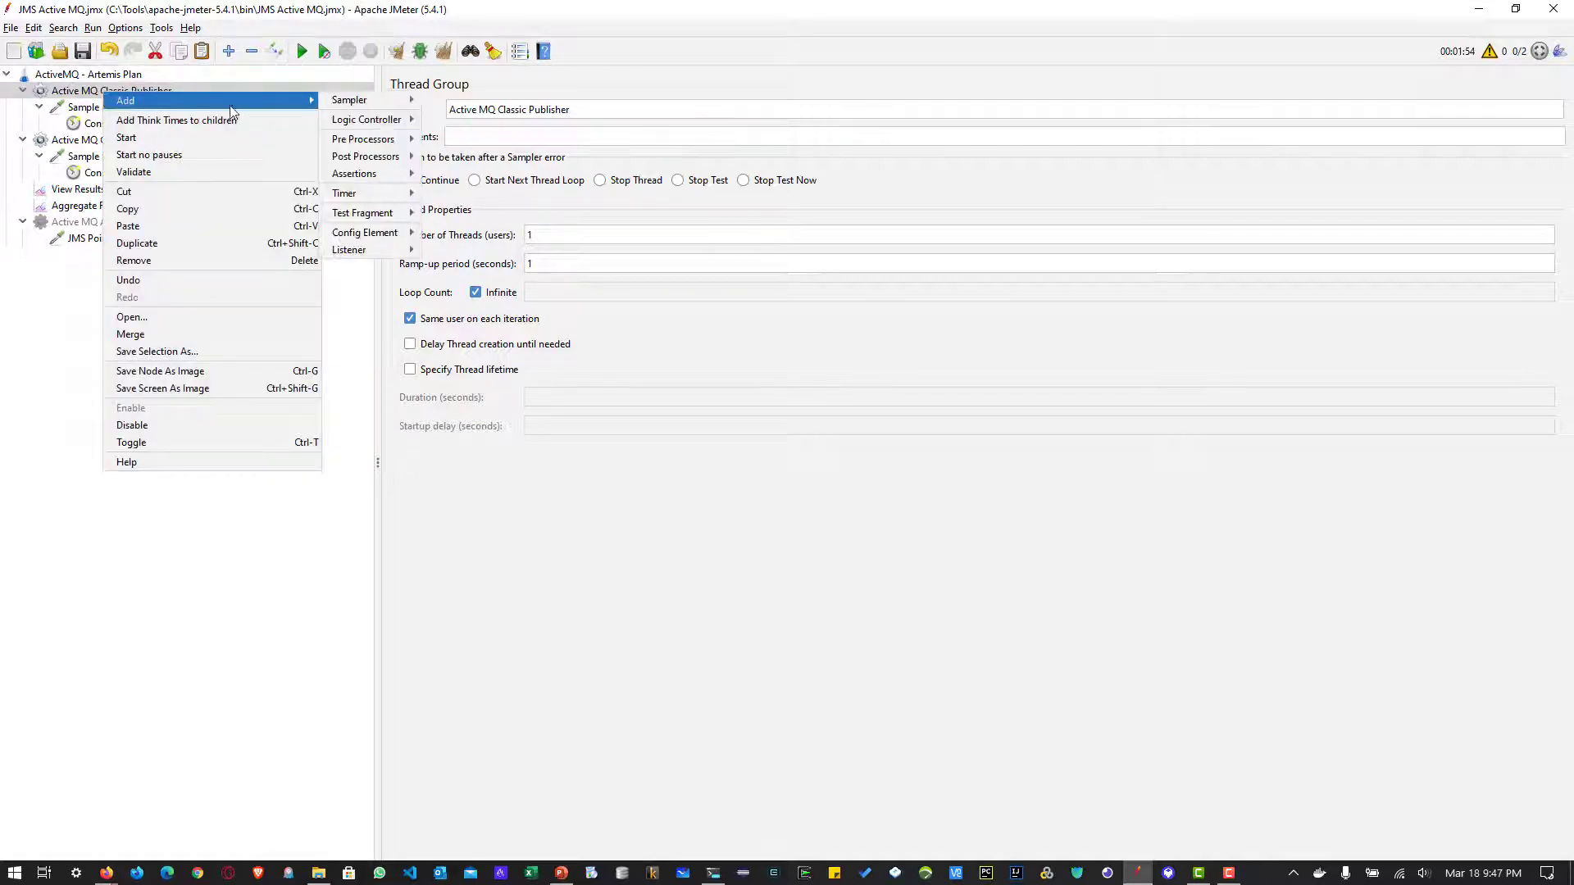
{"action": "mouse_move", "coordinate": [349, 99]}
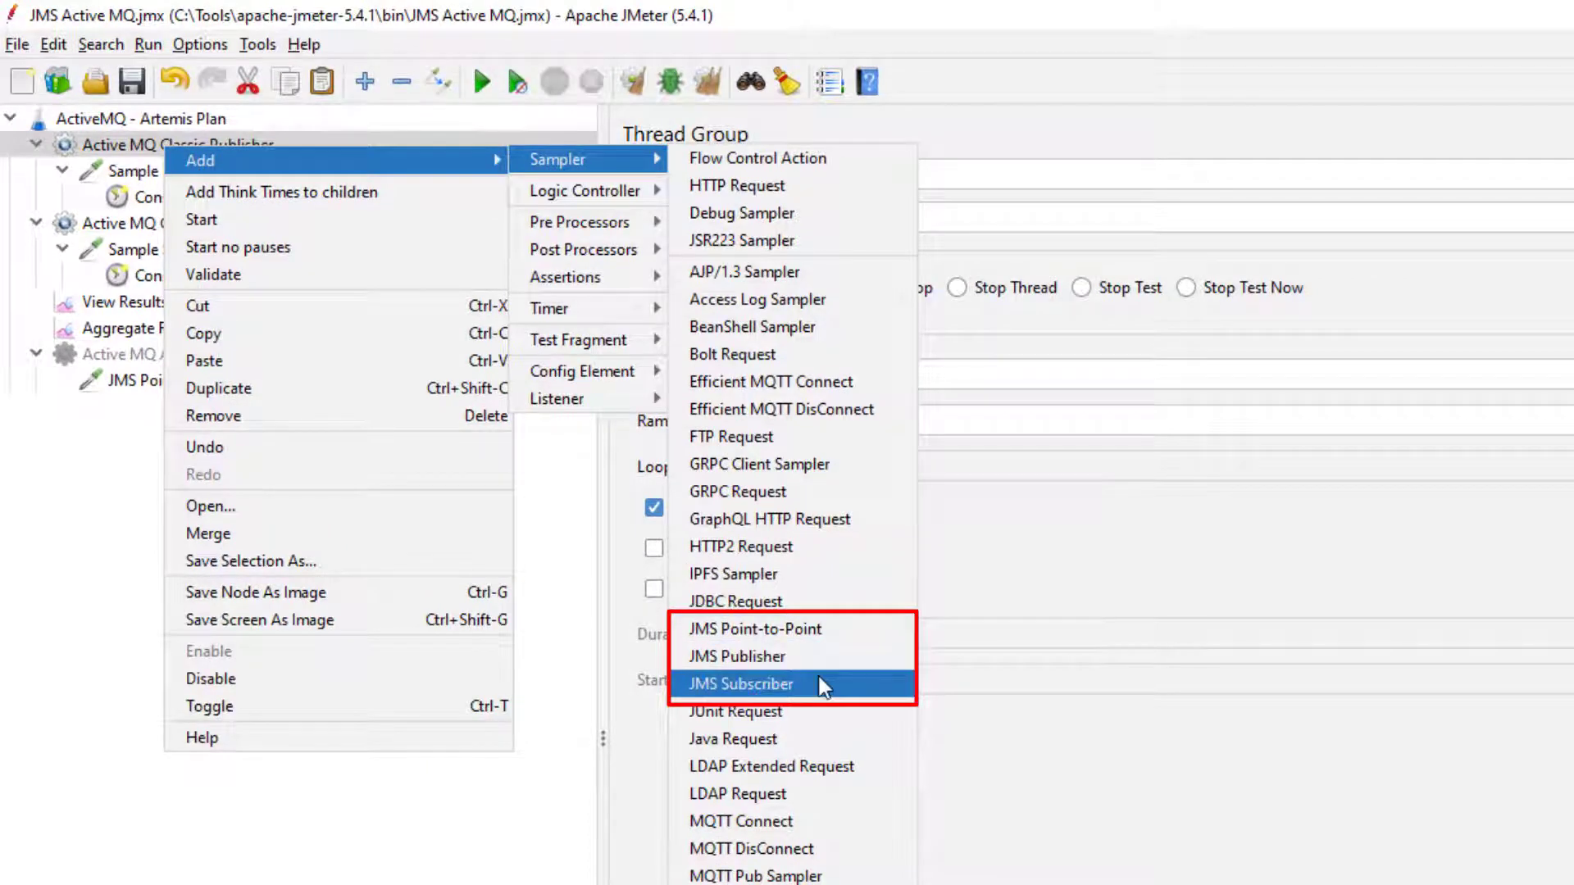
{"action": "key", "text": "Escape"}
Review the Sample Publisher's context factory, provider URL, connection factory, destination, message text and number of samples to aggregate.
{"action": "left_click", "coordinate": [170, 170]}
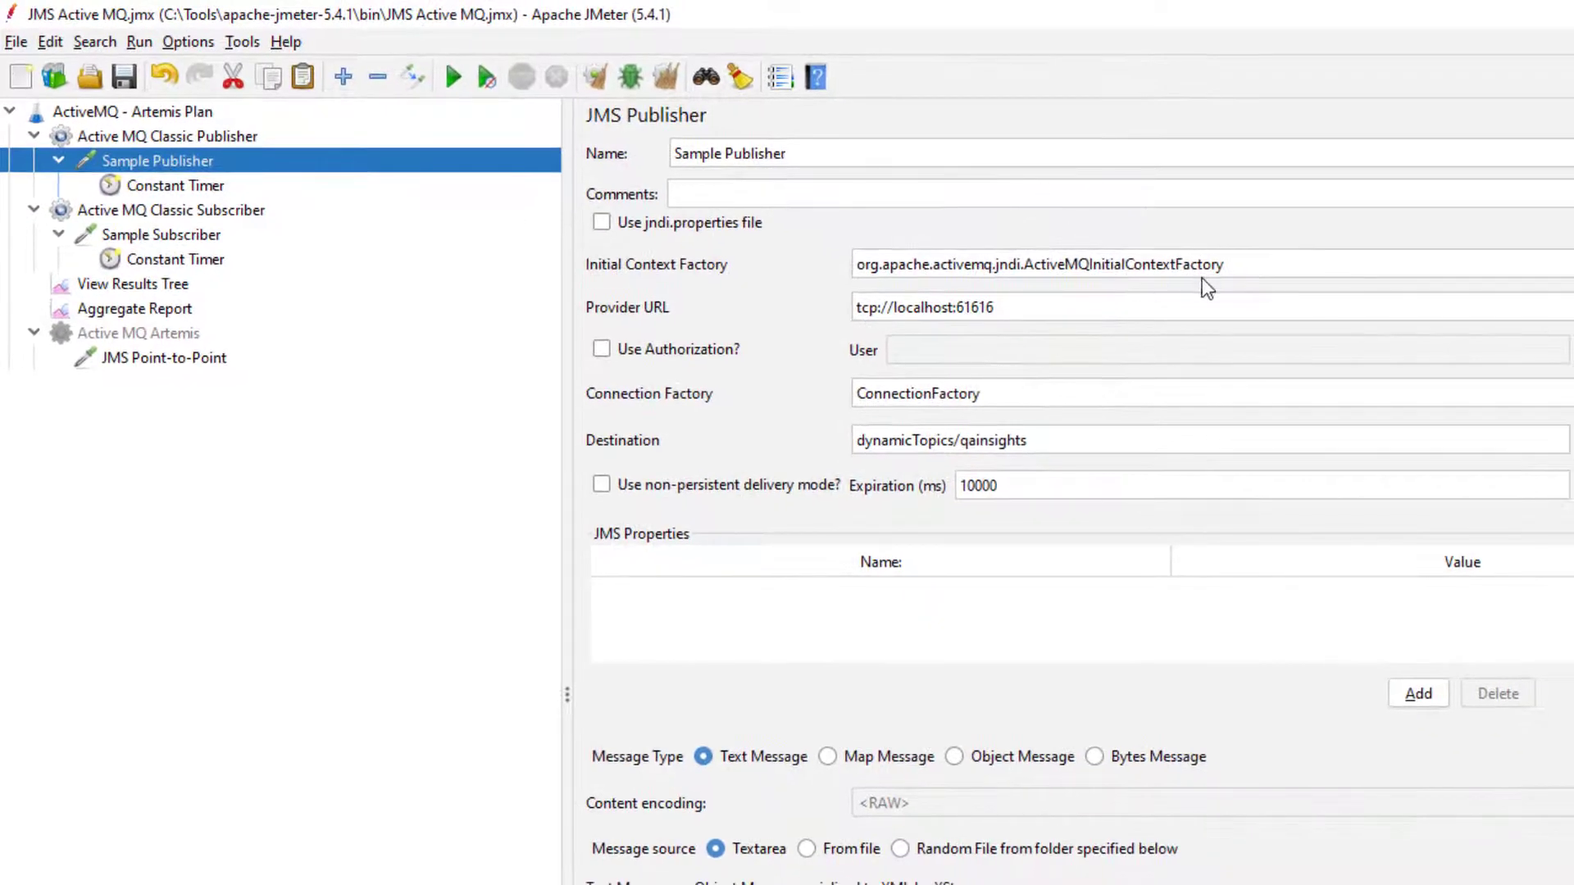
{"action": "left_click", "coordinate": [1246, 268]}
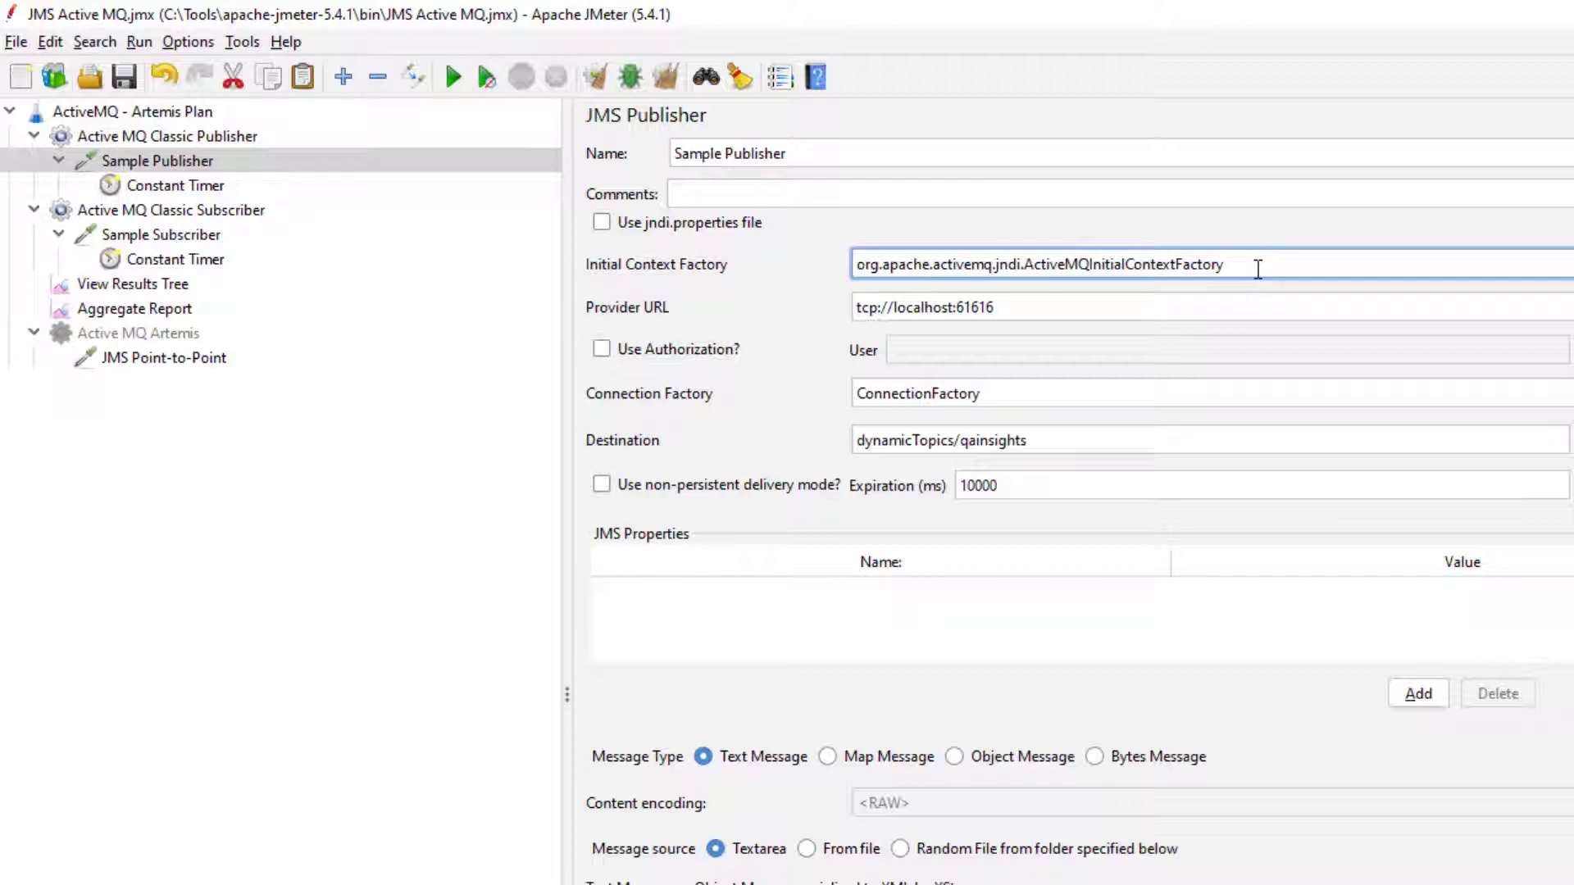
{"action": "left_click", "coordinate": [1093, 310]}
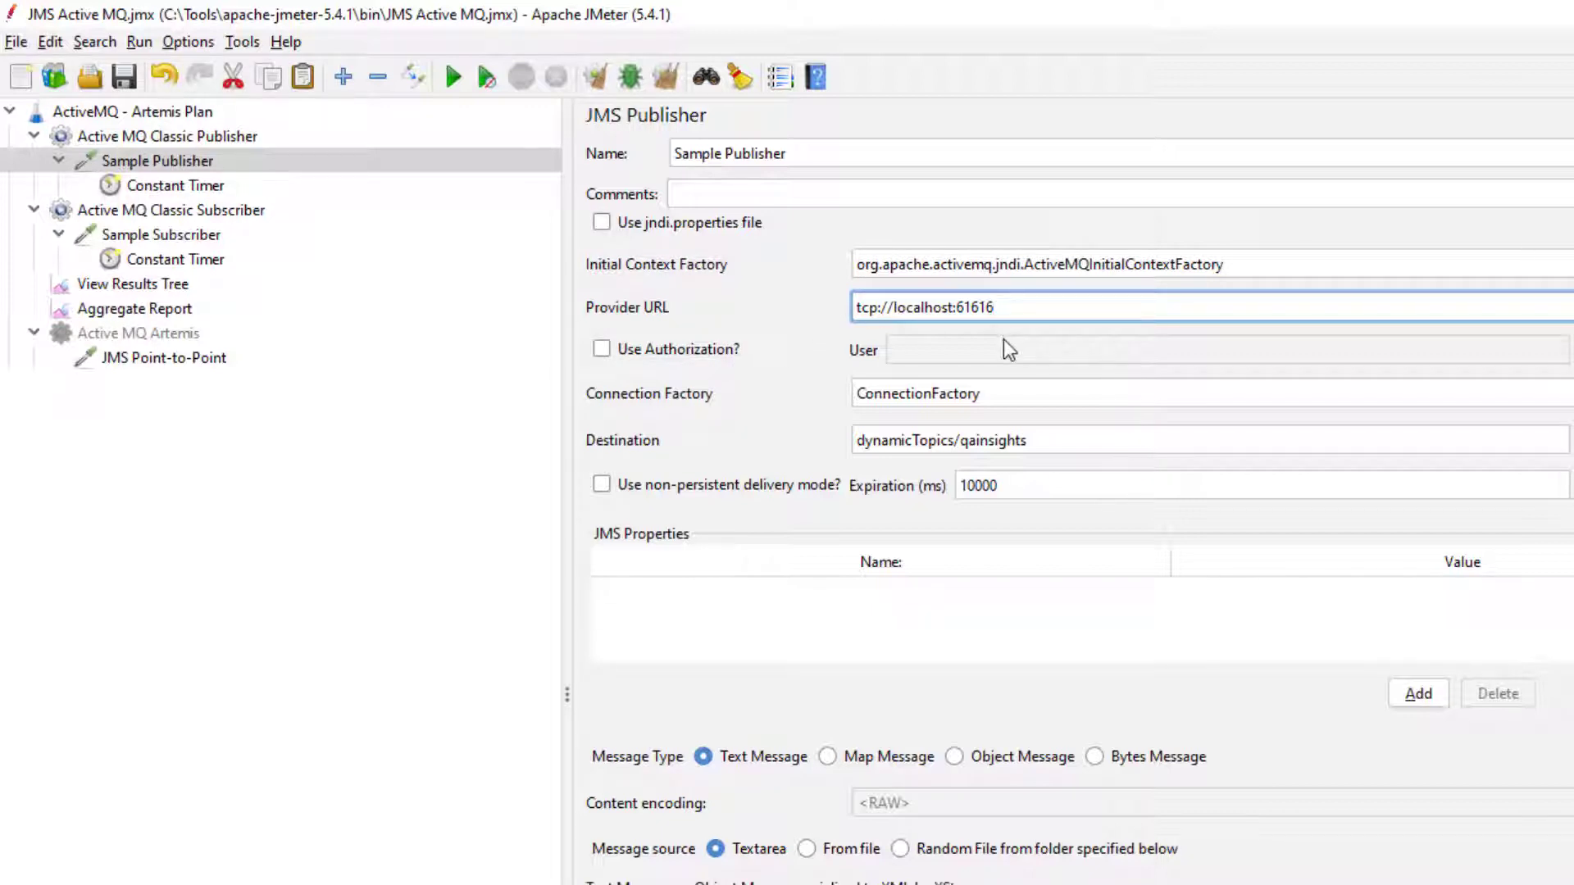
{"action": "left_click", "coordinate": [1008, 397]}
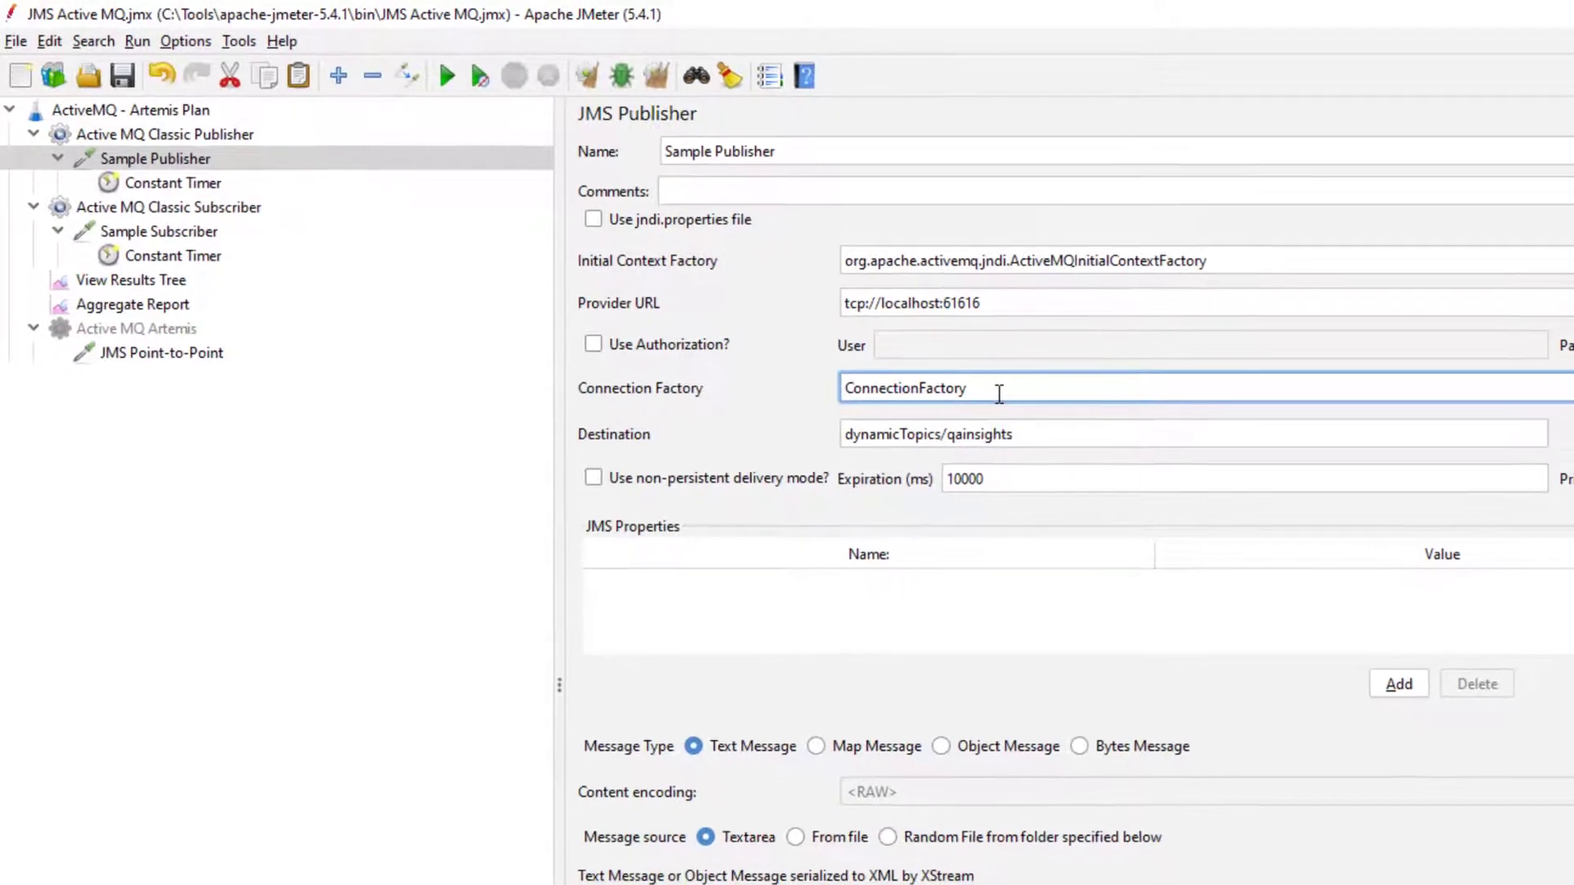
{"action": "left_click", "coordinate": [1060, 435]}
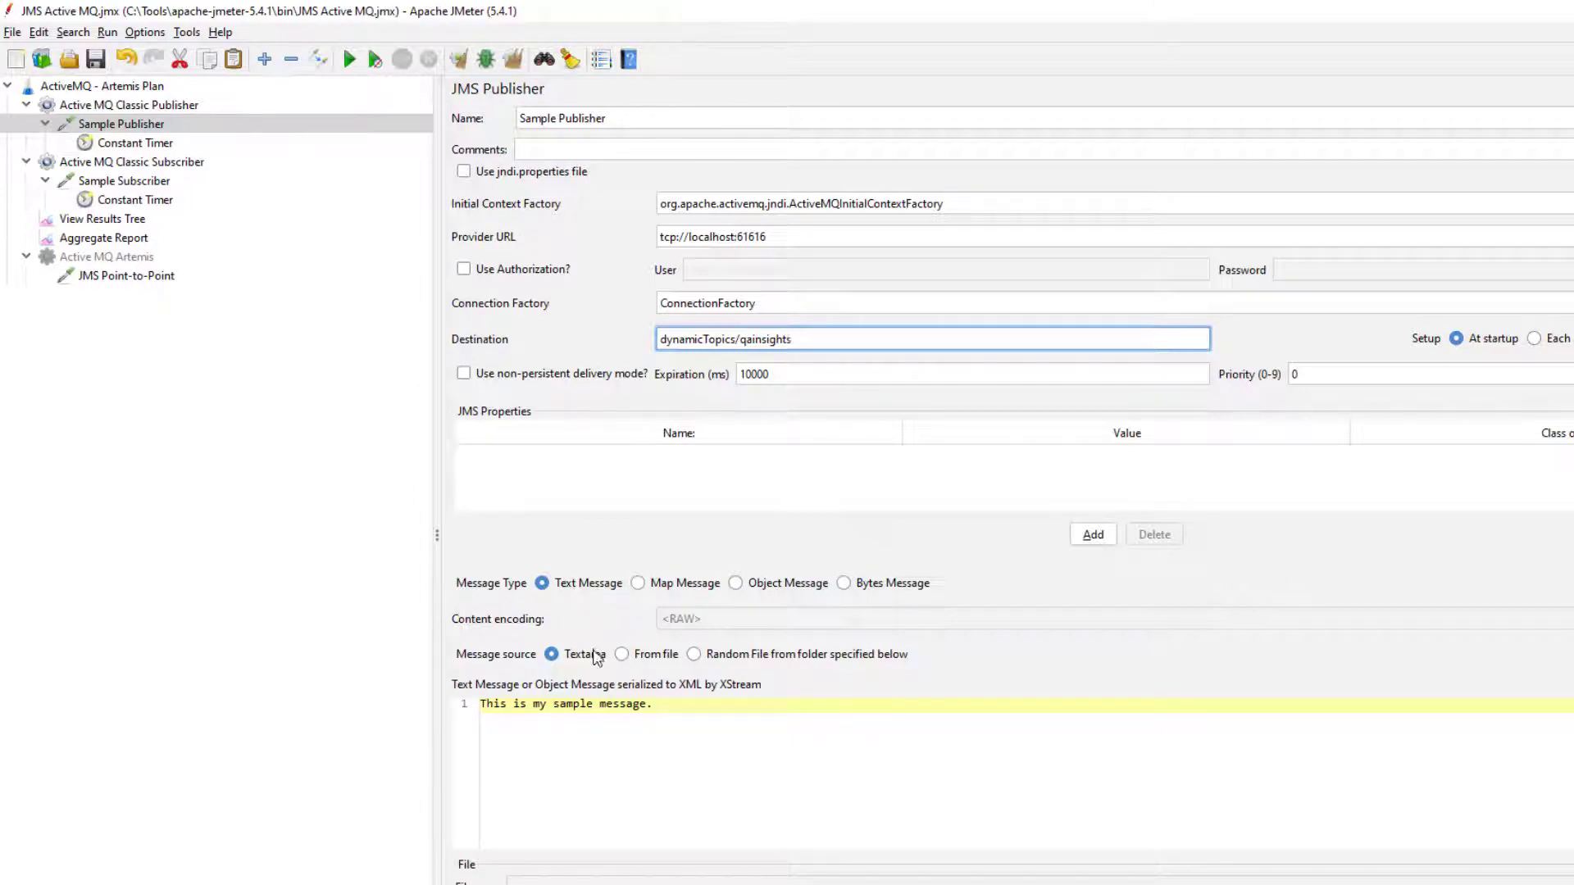
{"action": "left_click", "coordinate": [673, 708]}
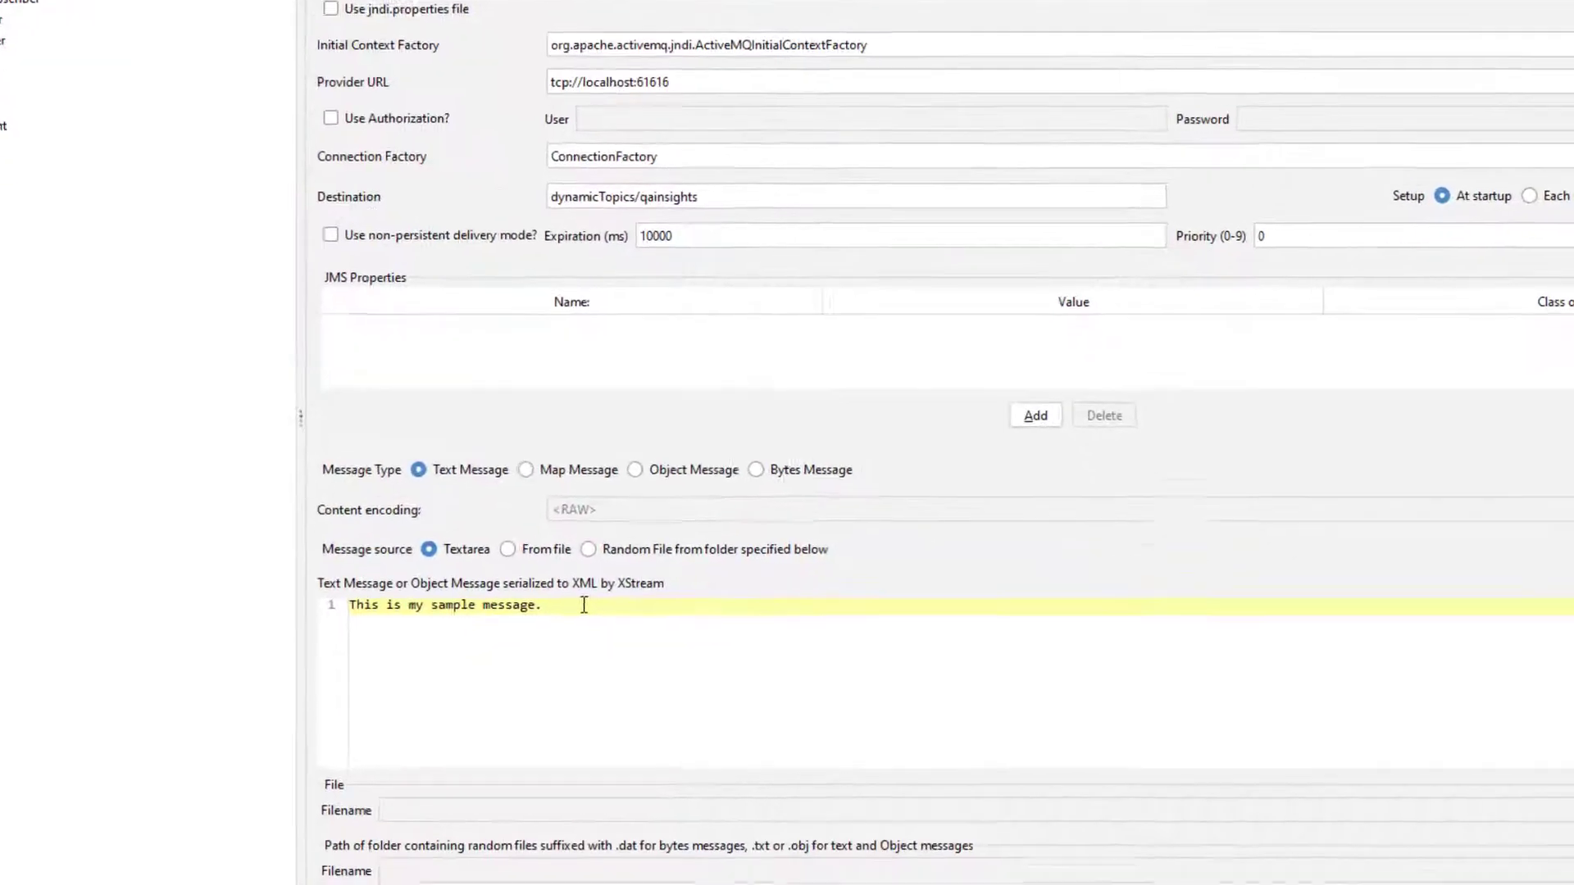
{"action": "scroll", "coordinate": [318, 757], "scroll_direction": "down", "scroll_amount": 1}
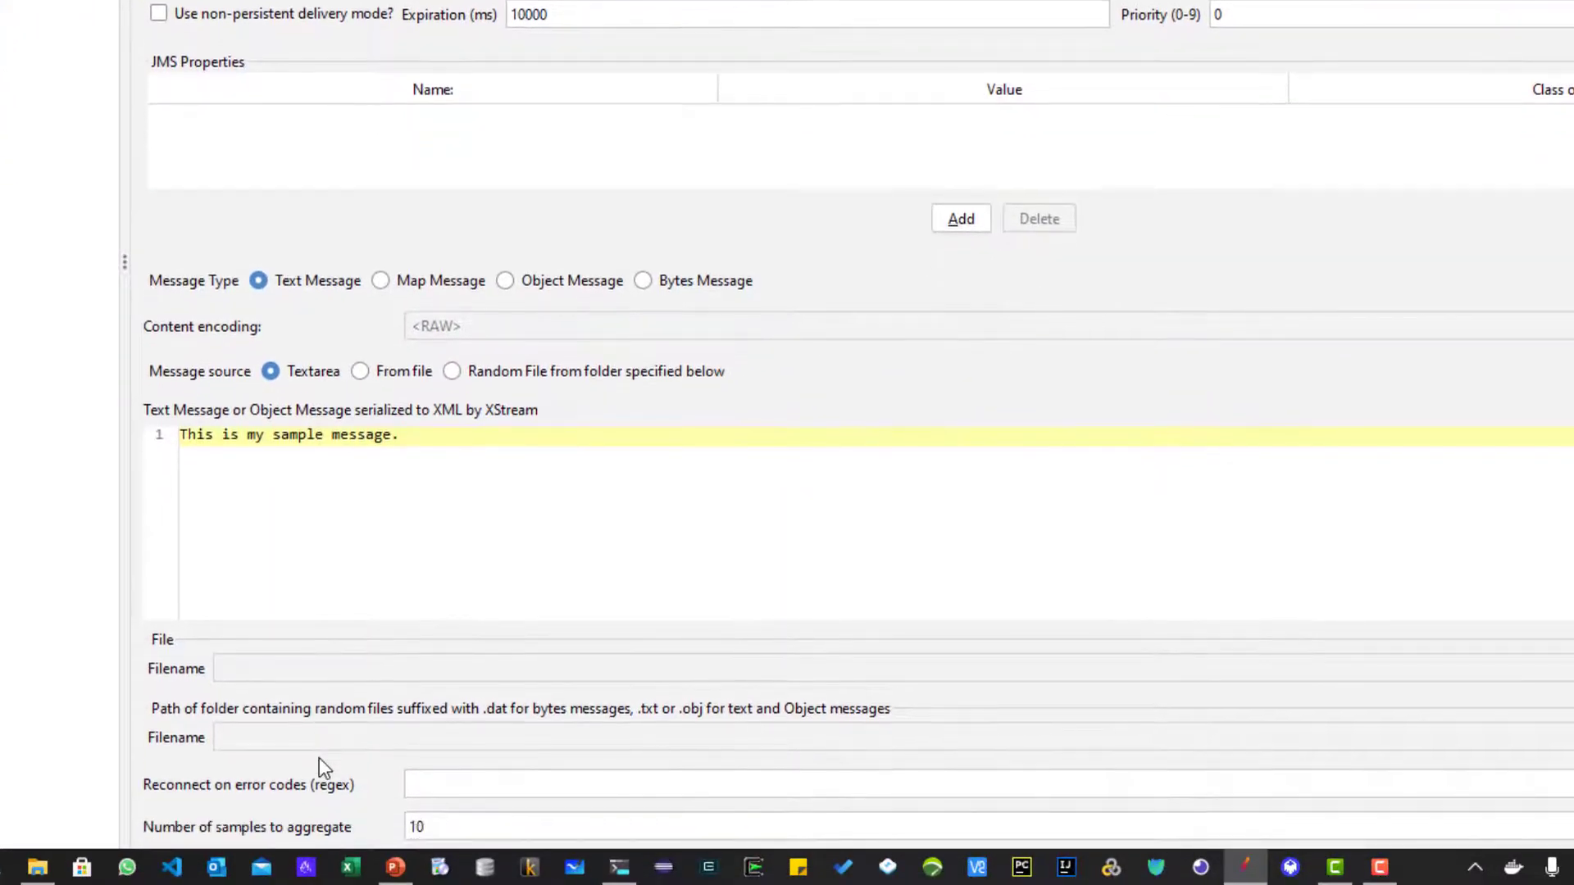
{"action": "left_click", "coordinate": [454, 828]}
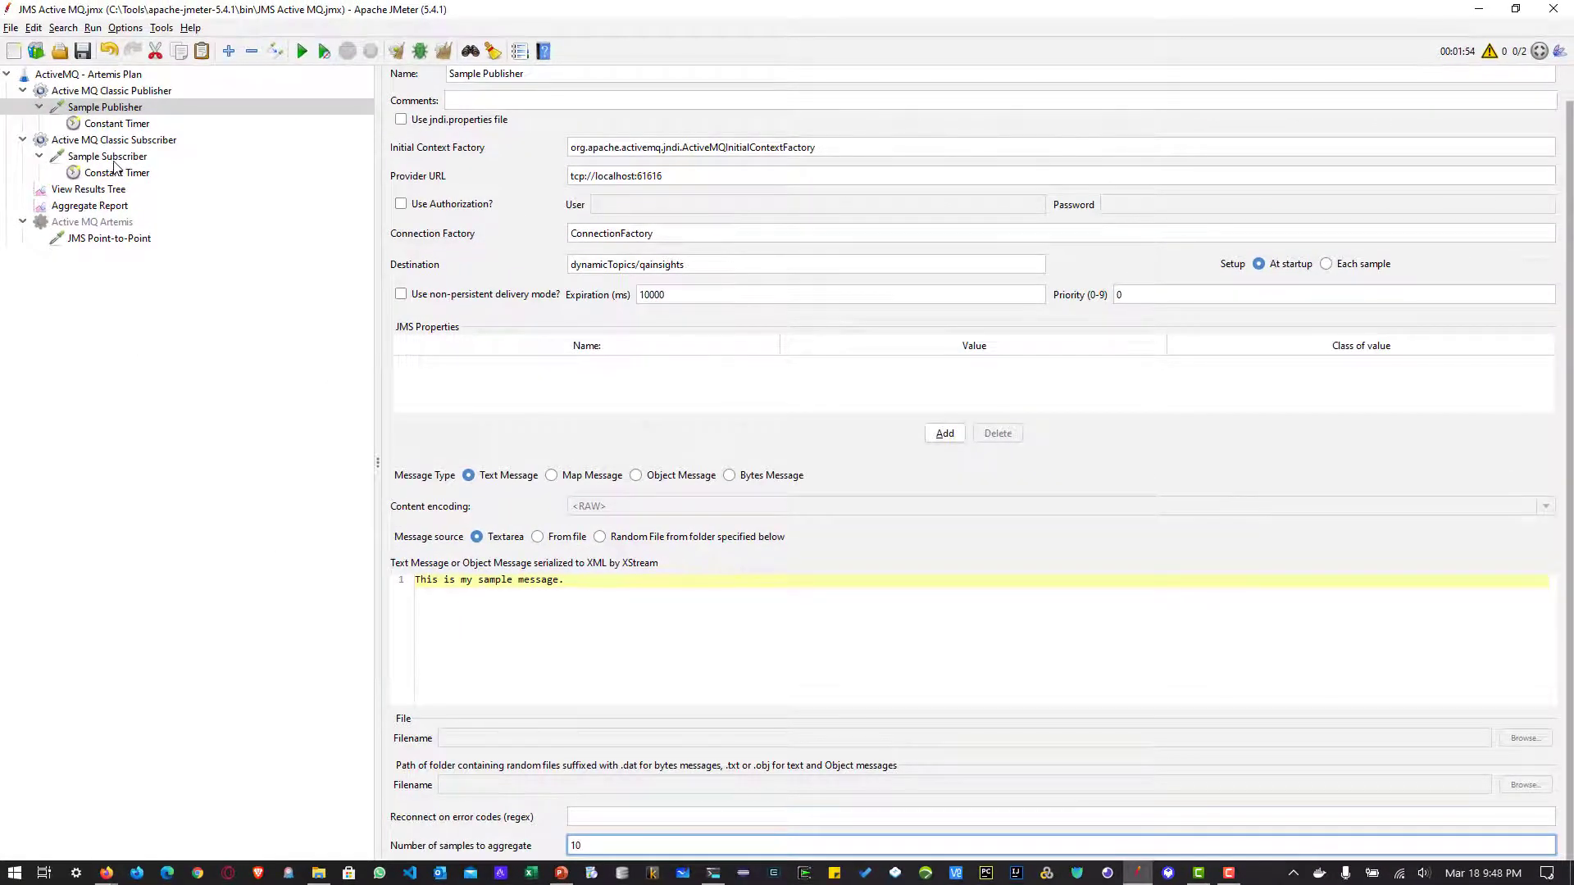
Review the Sample Subscriber's JMS connection settings.
{"action": "left_click", "coordinate": [115, 163]}
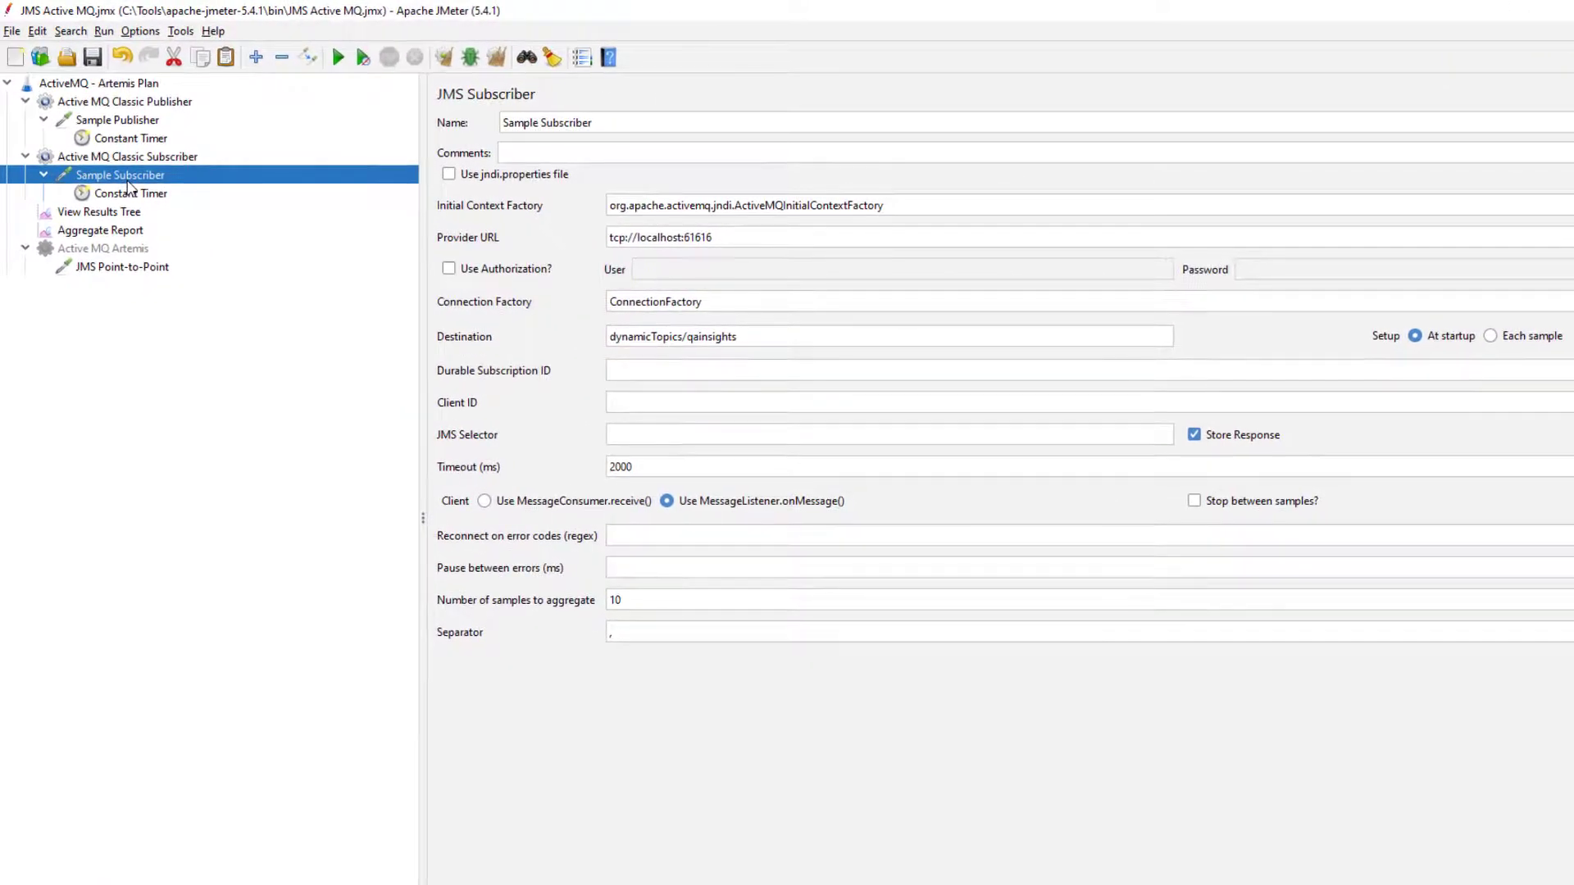
{"action": "left_click", "coordinate": [947, 205]}
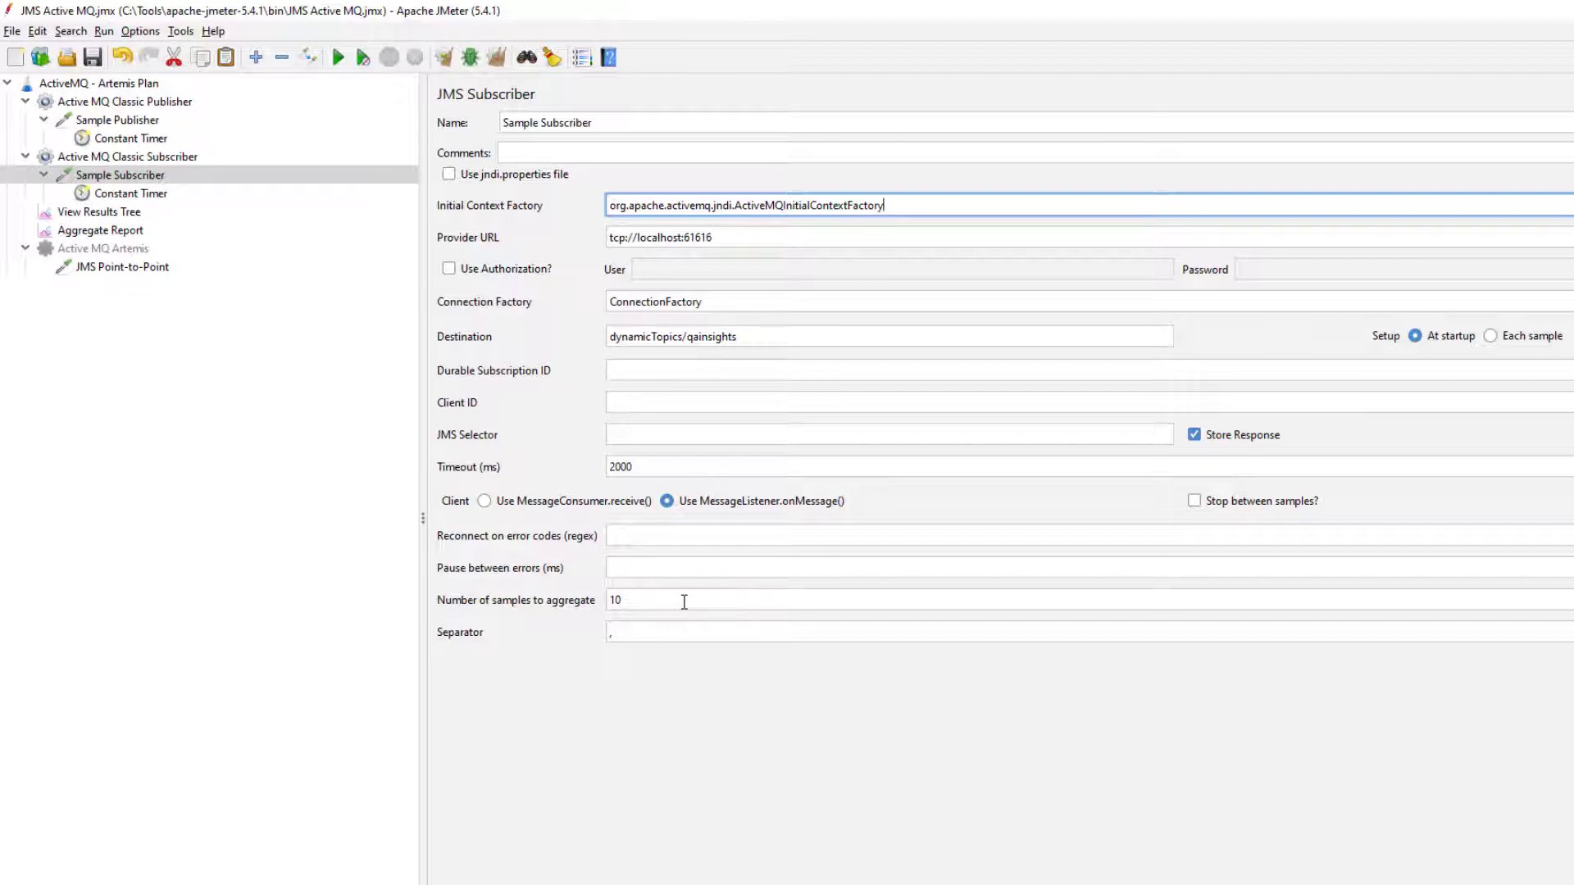
Check the thread properties of the publisher and subscriber thread groups and the delay of the publisher's Constant Timer.
{"action": "left_click", "coordinate": [98, 103]}
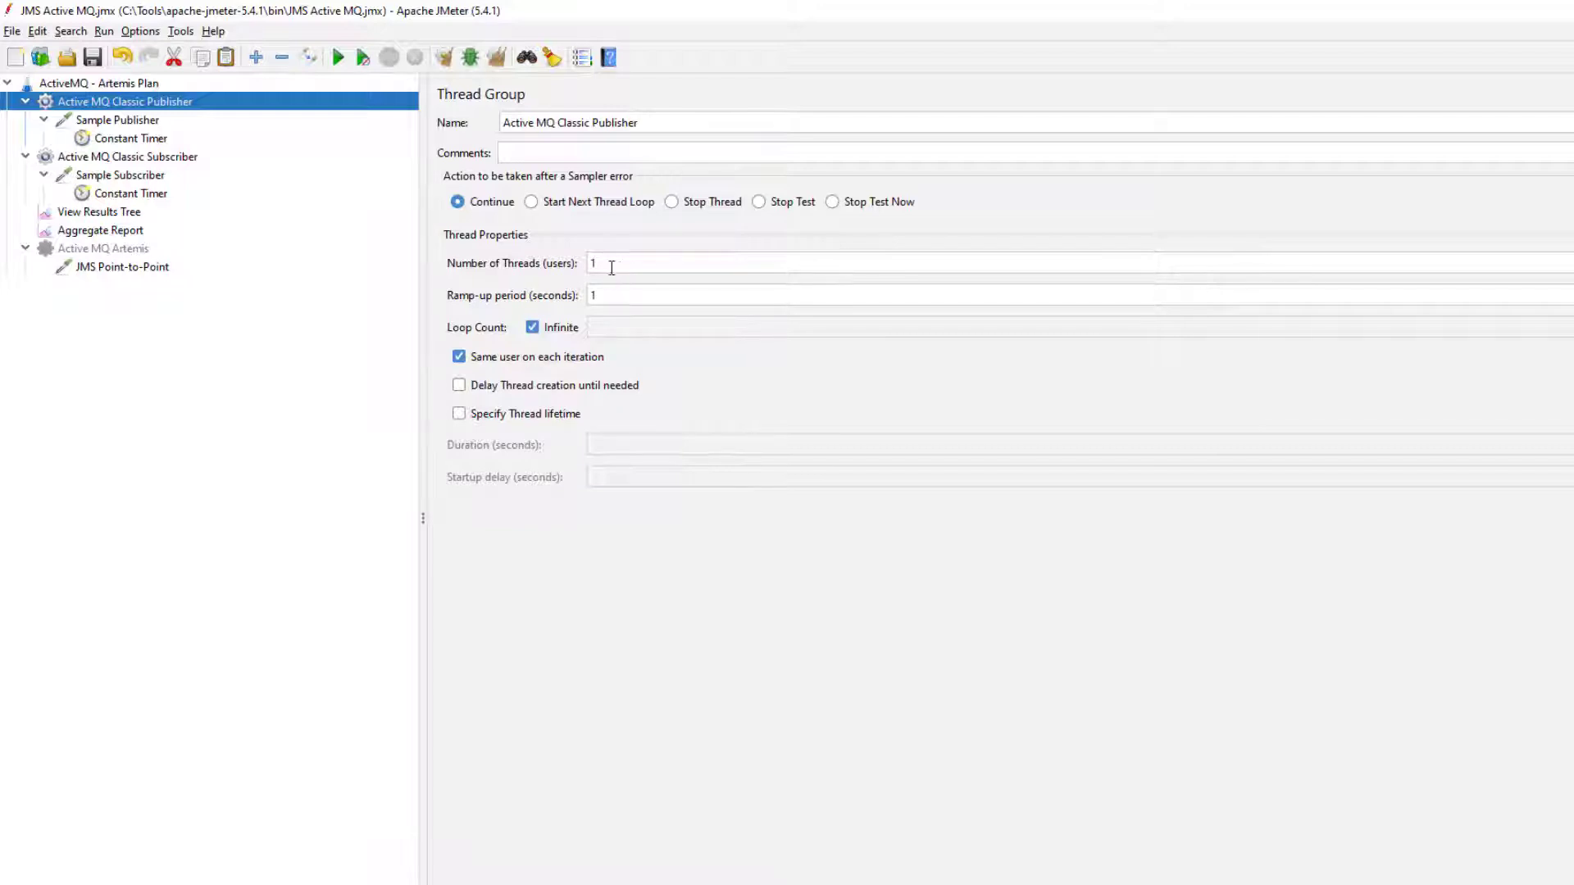
{"action": "left_click", "coordinate": [146, 159]}
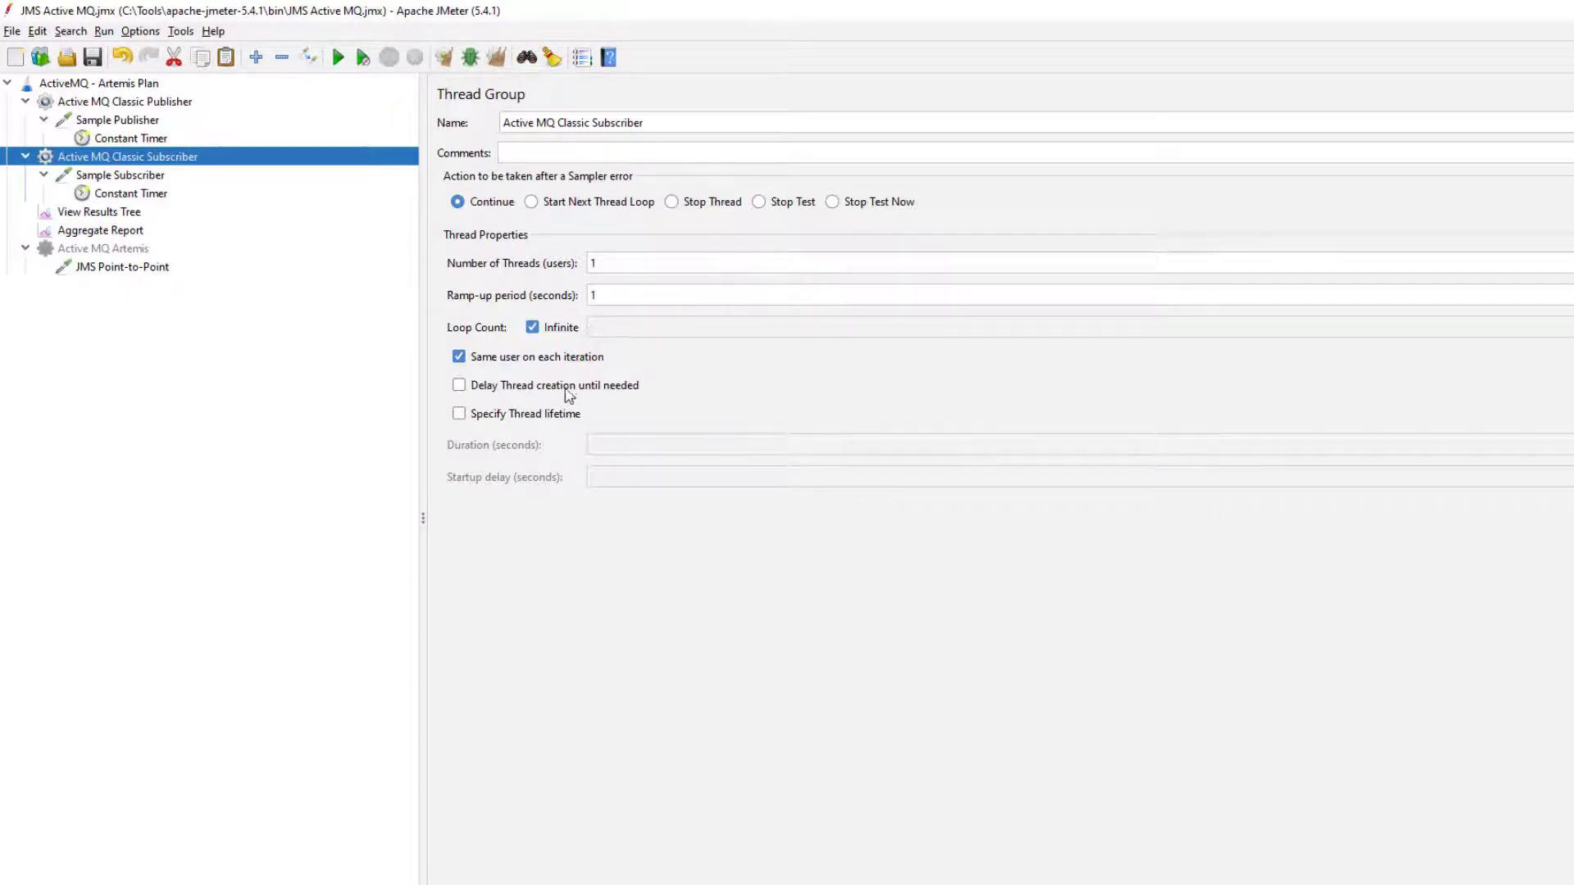
{"action": "left_click", "coordinate": [125, 136]}
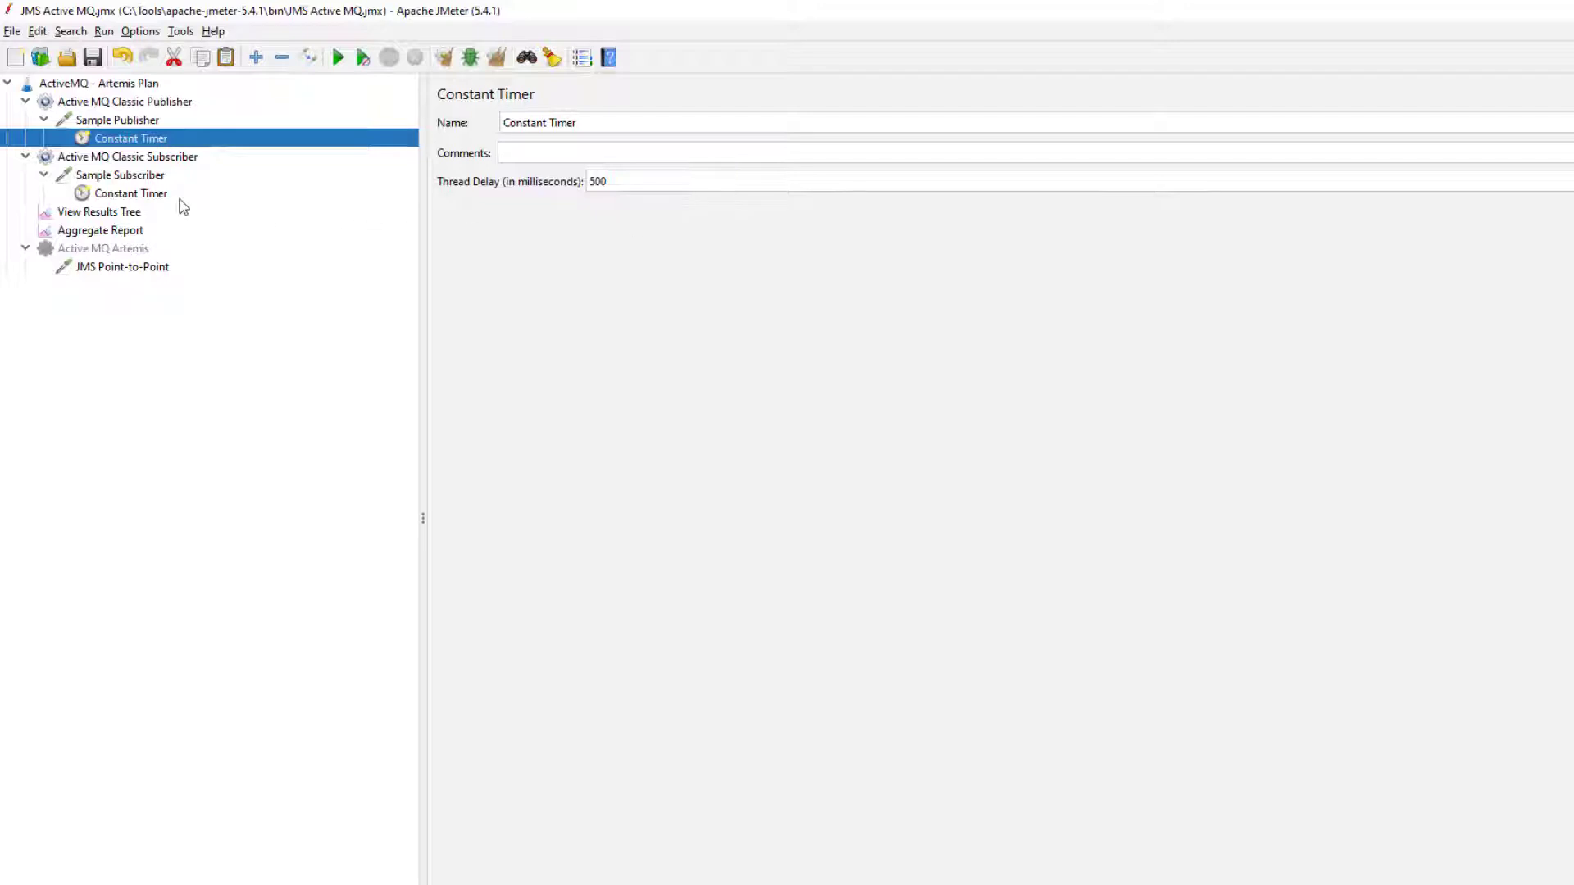
Run the test plan while viewing the View Results Tree, and inspect the first Sample Publisher's result and request body.
{"action": "left_click", "coordinate": [104, 214]}
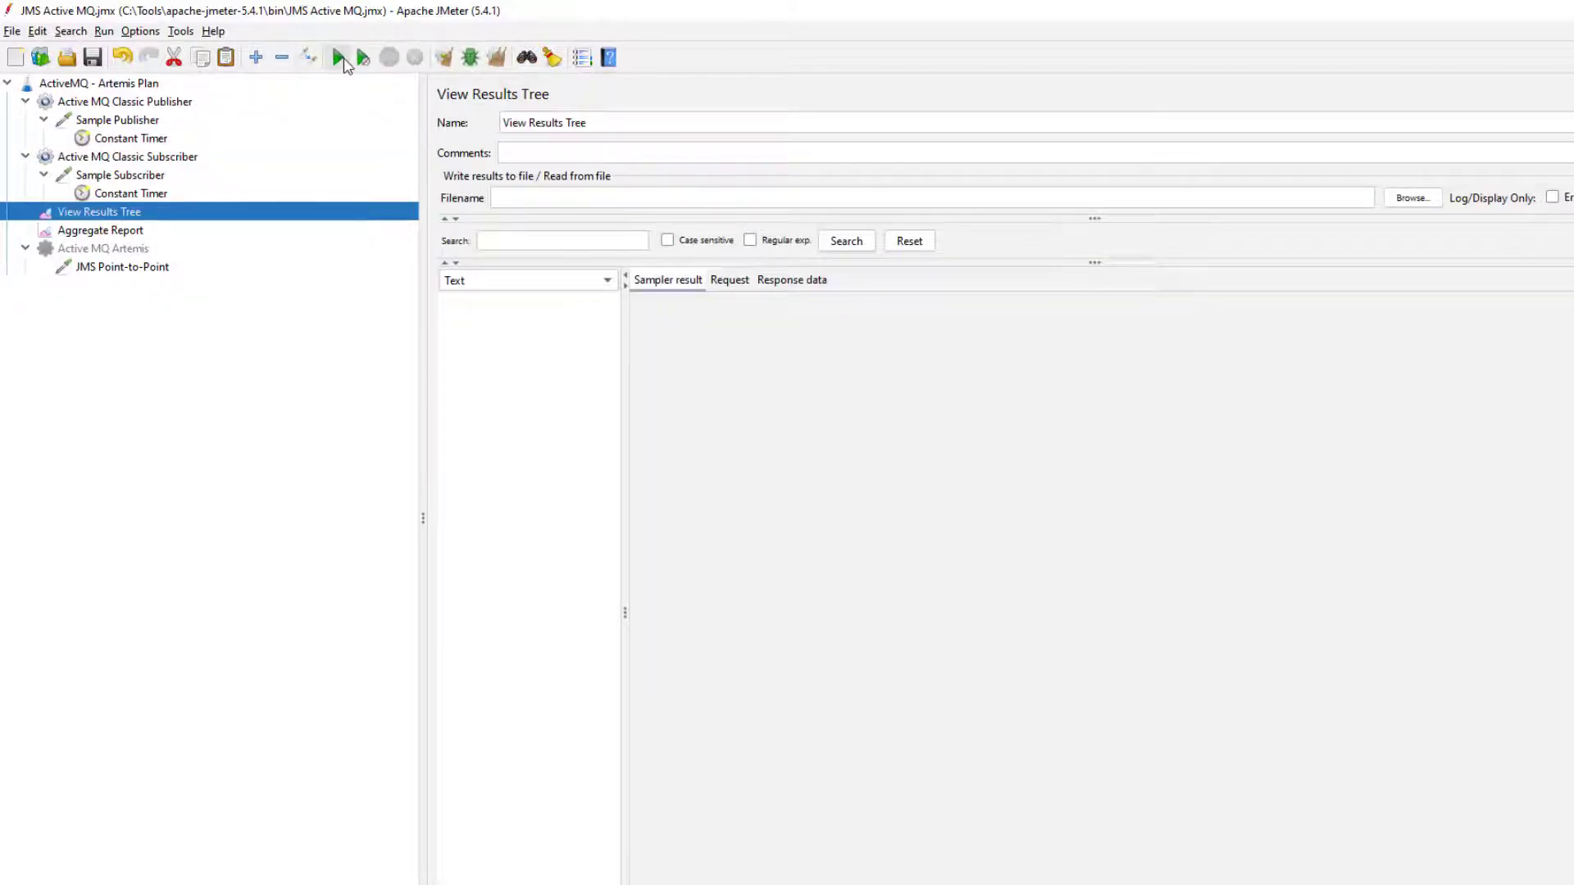
{"action": "left_click", "coordinate": [340, 57]}
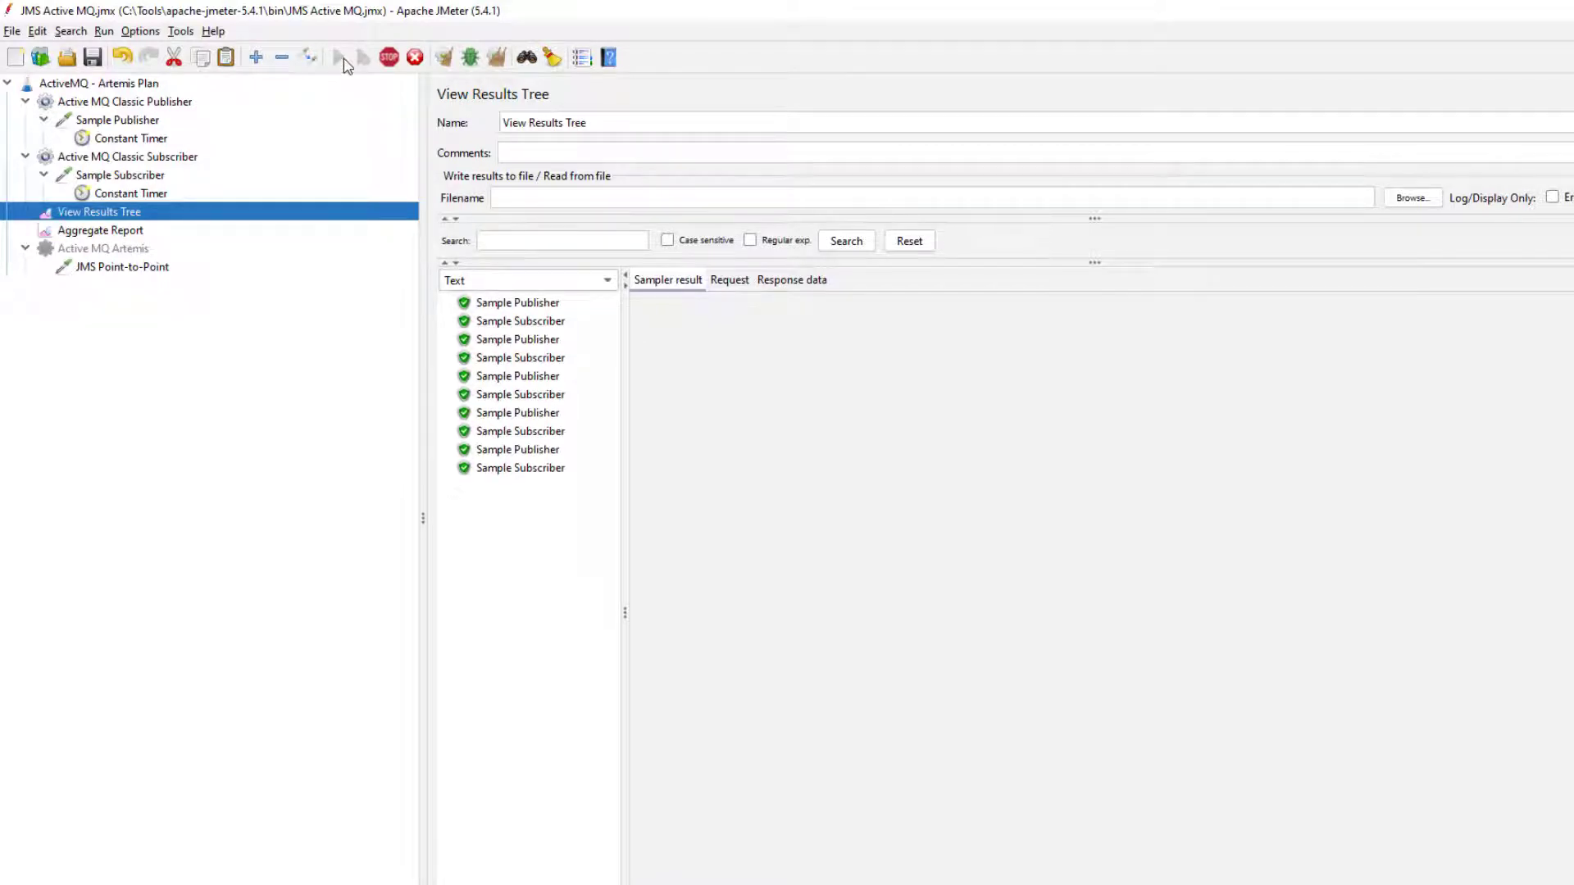
{"action": "left_click", "coordinate": [525, 309]}
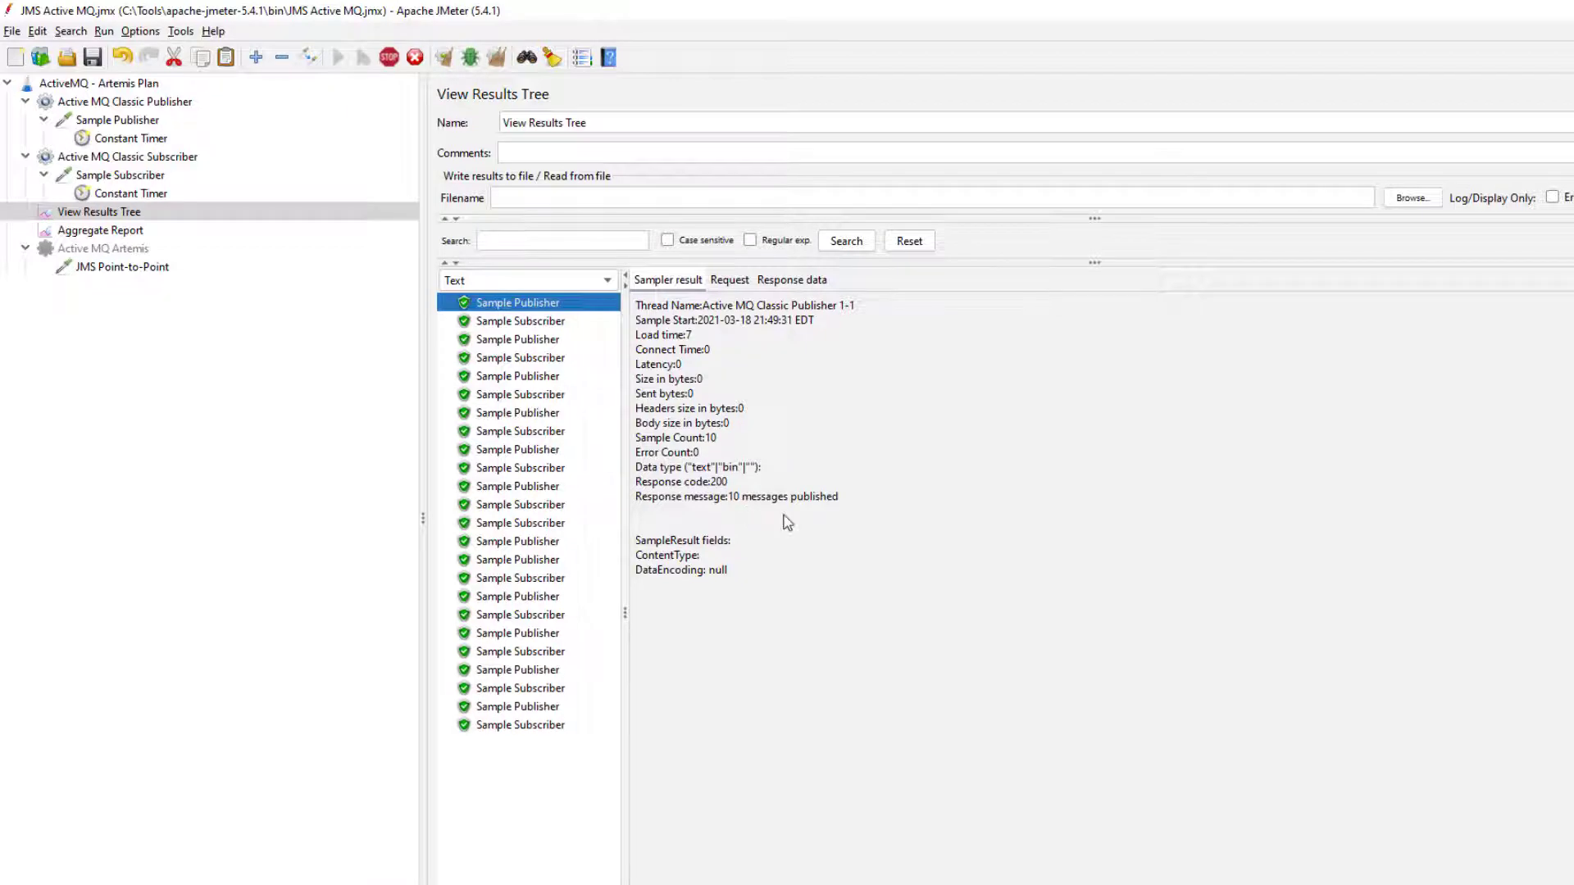
{"action": "left_click", "coordinate": [730, 279]}
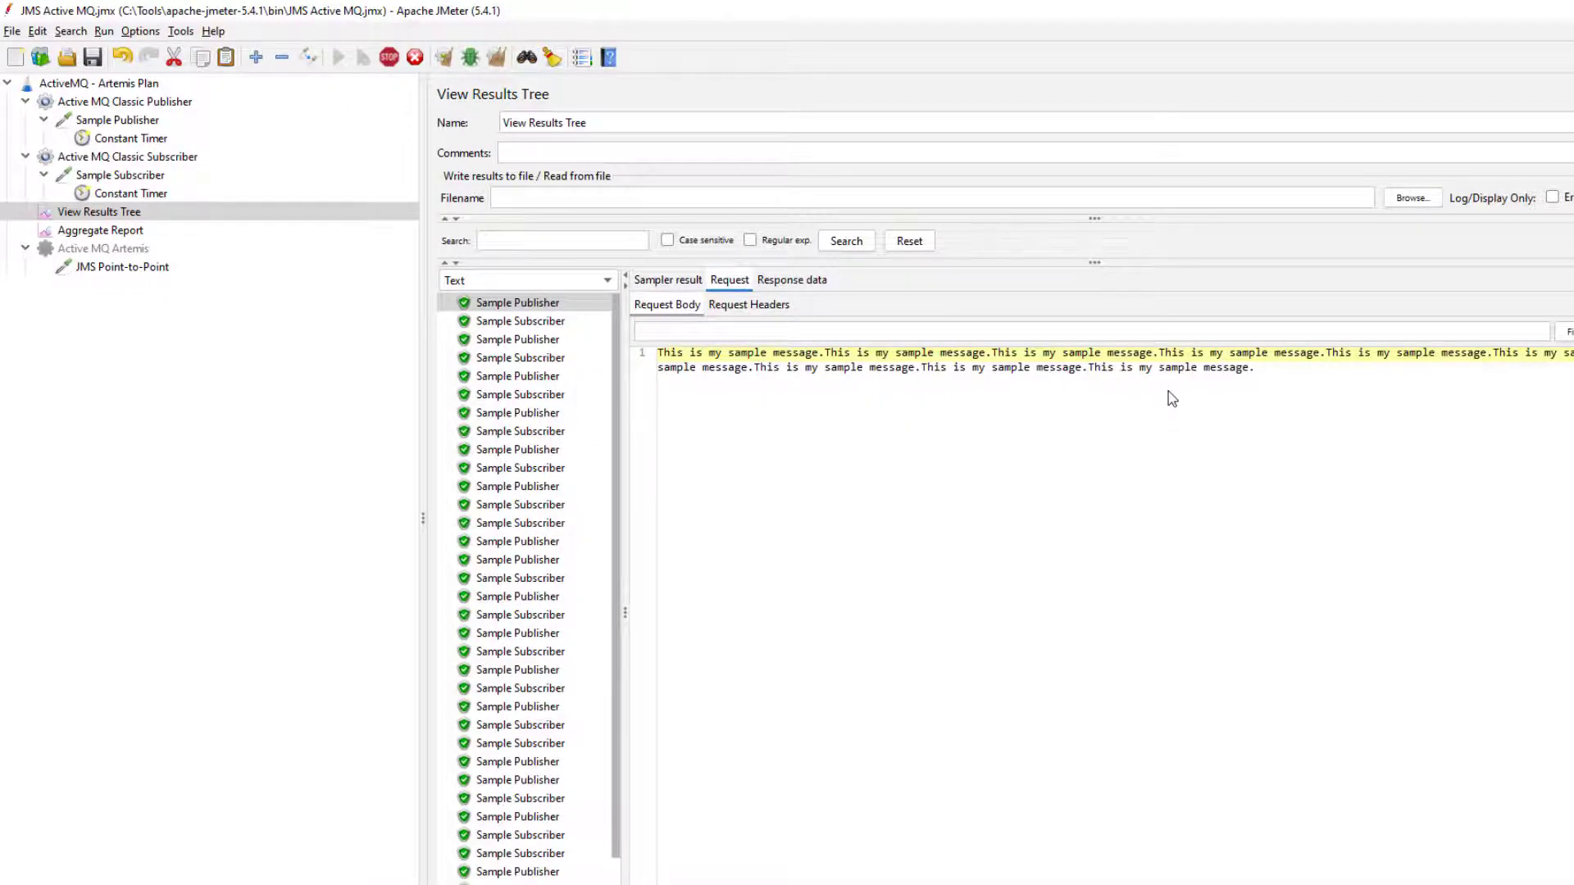
Examine the first Sample Subscriber entry's sampler result, request body and response data.
{"action": "left_click", "coordinate": [523, 326]}
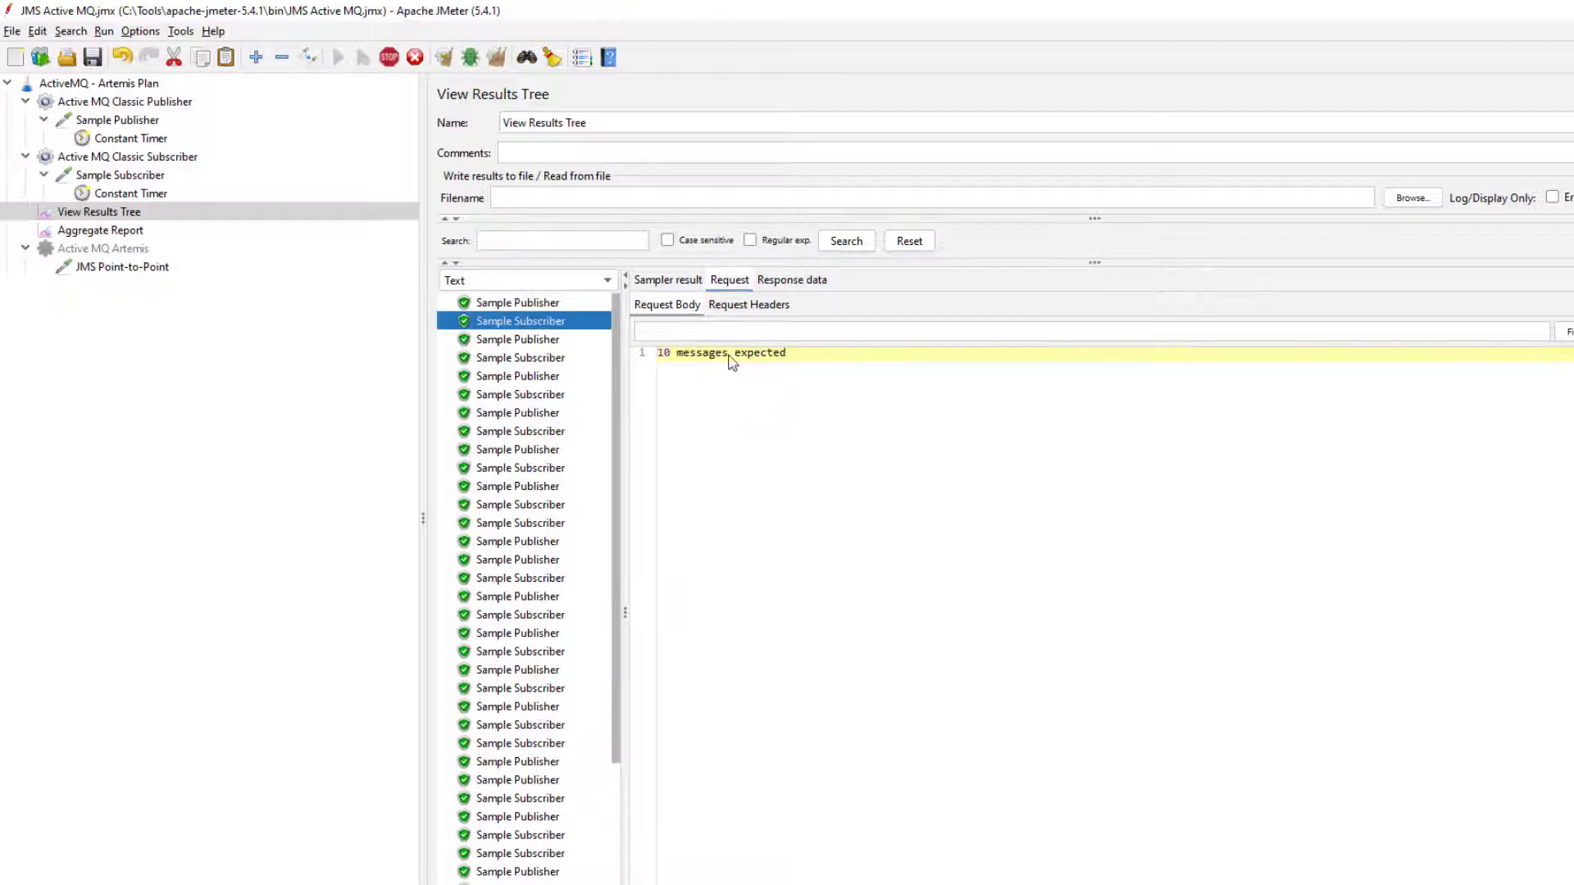
{"action": "left_click", "coordinate": [668, 280]}
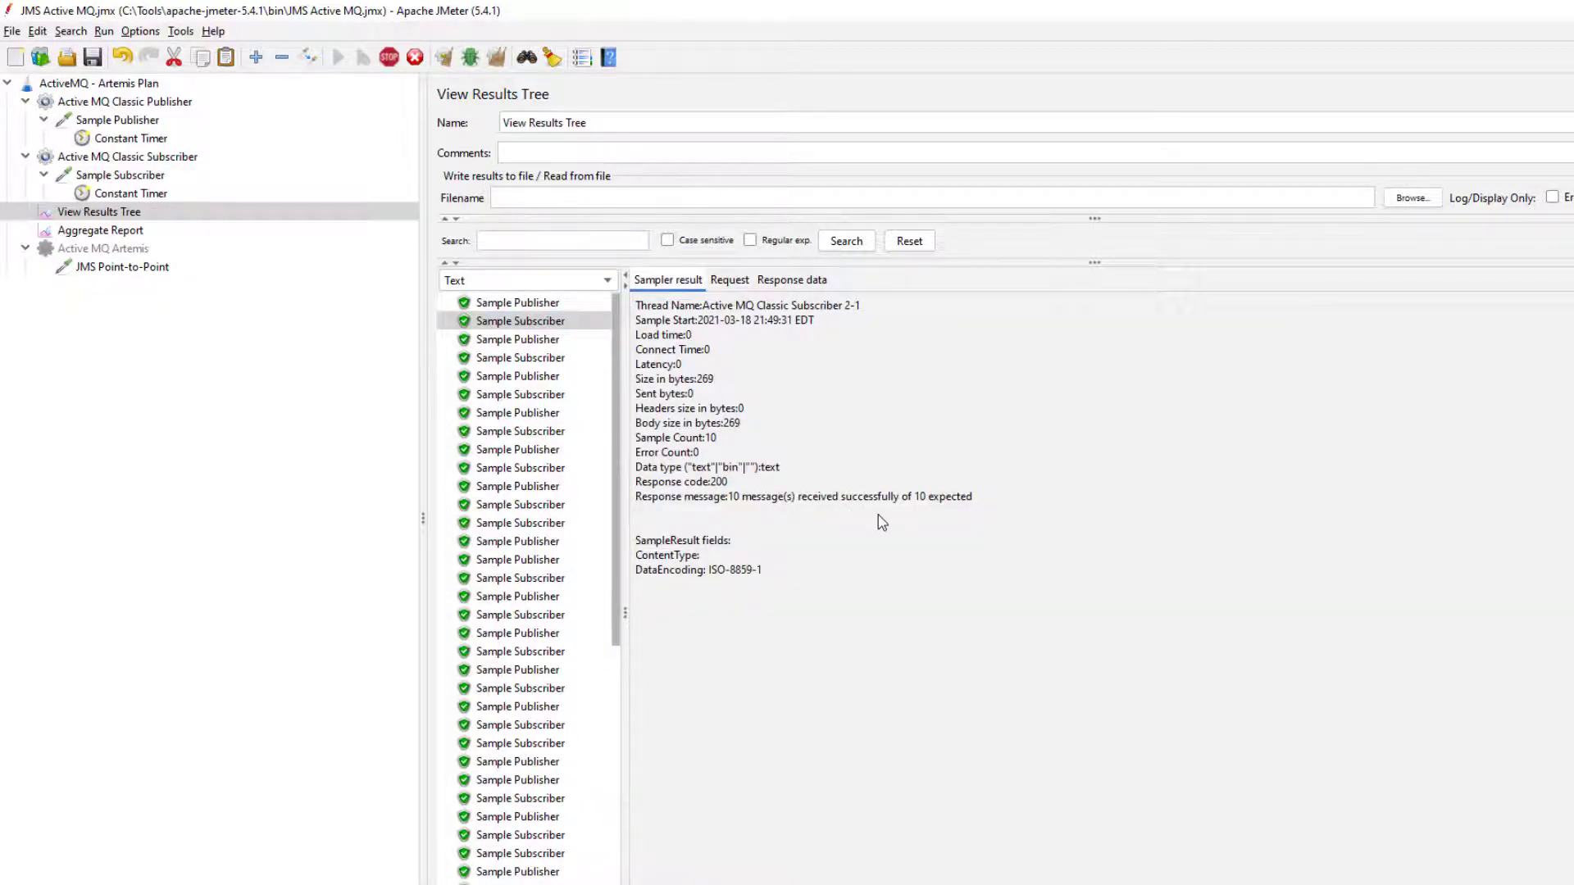
{"action": "left_click", "coordinate": [736, 286]}
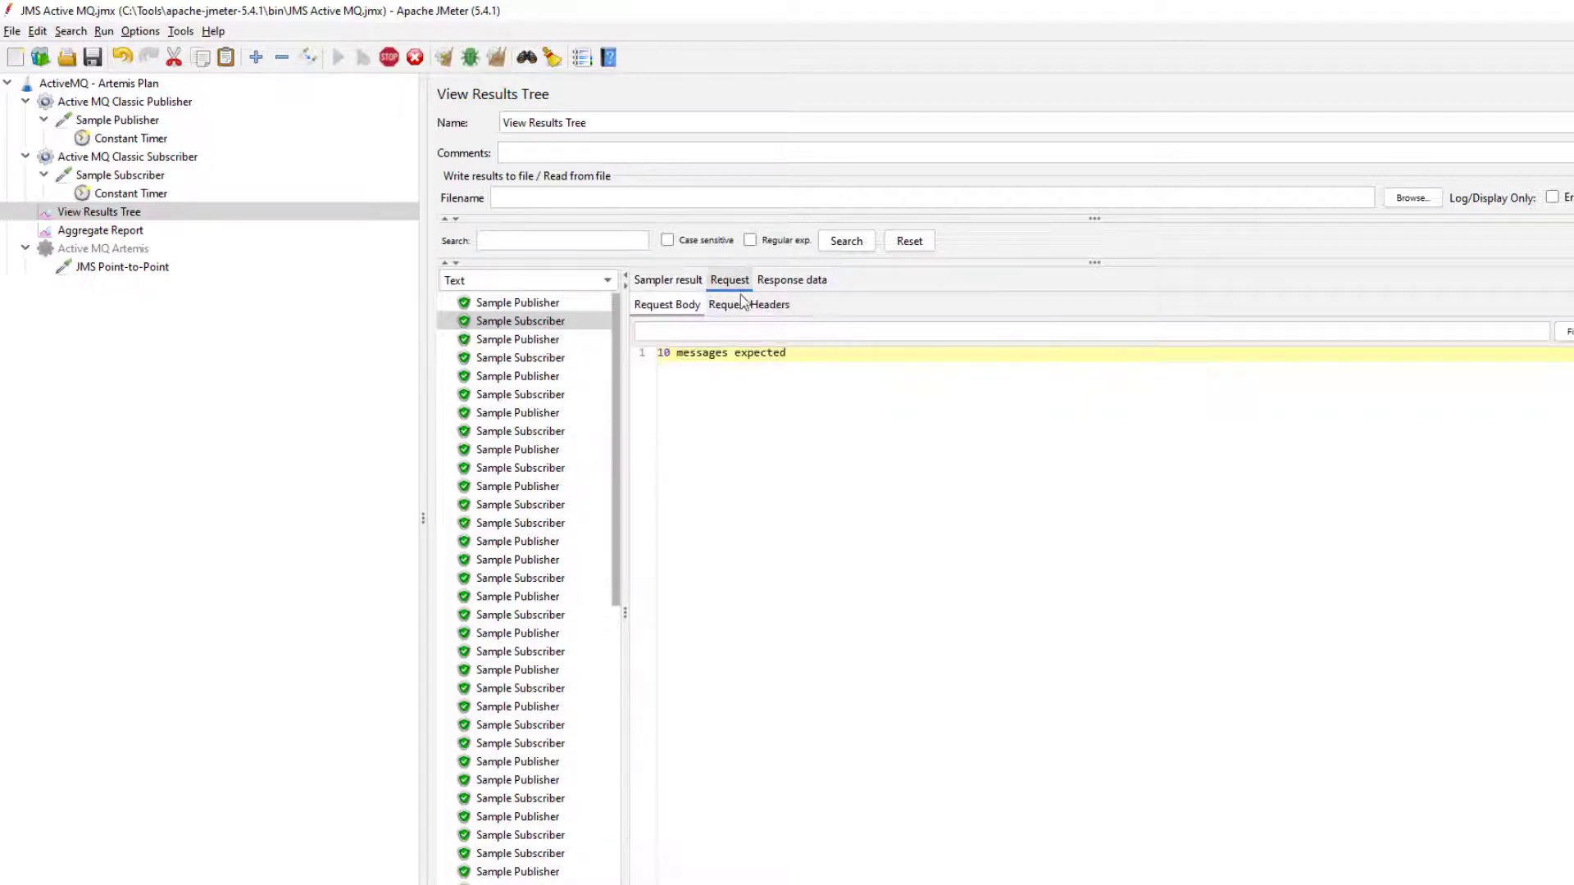
{"action": "left_click_drag", "start_coordinate": [788, 354], "coordinate": [696, 354]}
{"action": "left_click", "coordinate": [782, 287]}
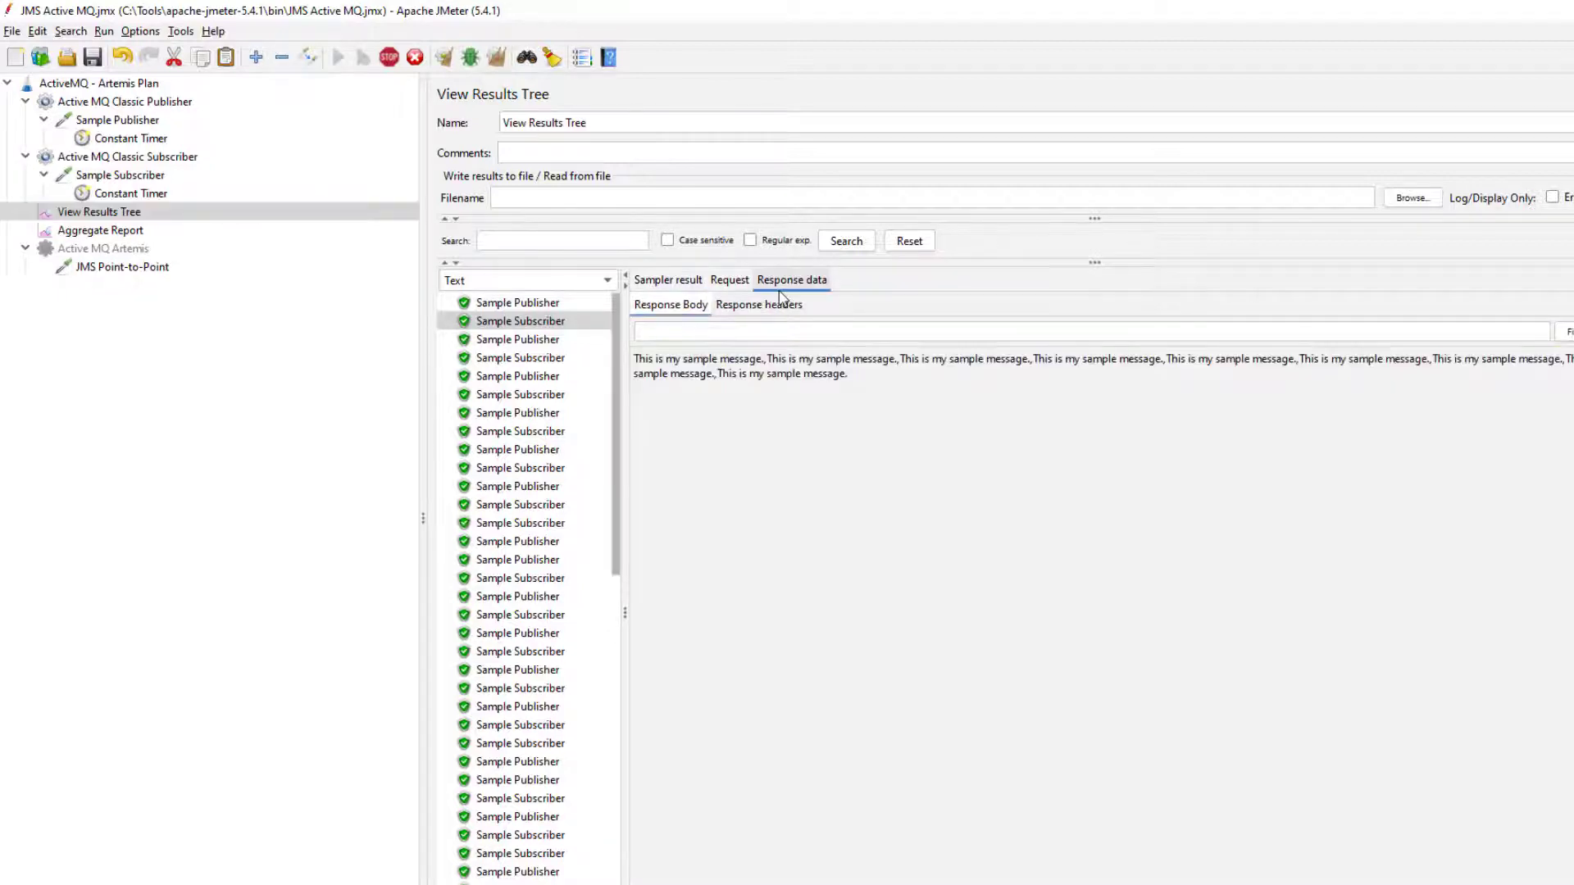
{"action": "left_click_drag", "start_coordinate": [846, 375], "coordinate": [749, 360]}
{"action": "left_click", "coordinate": [869, 384]}
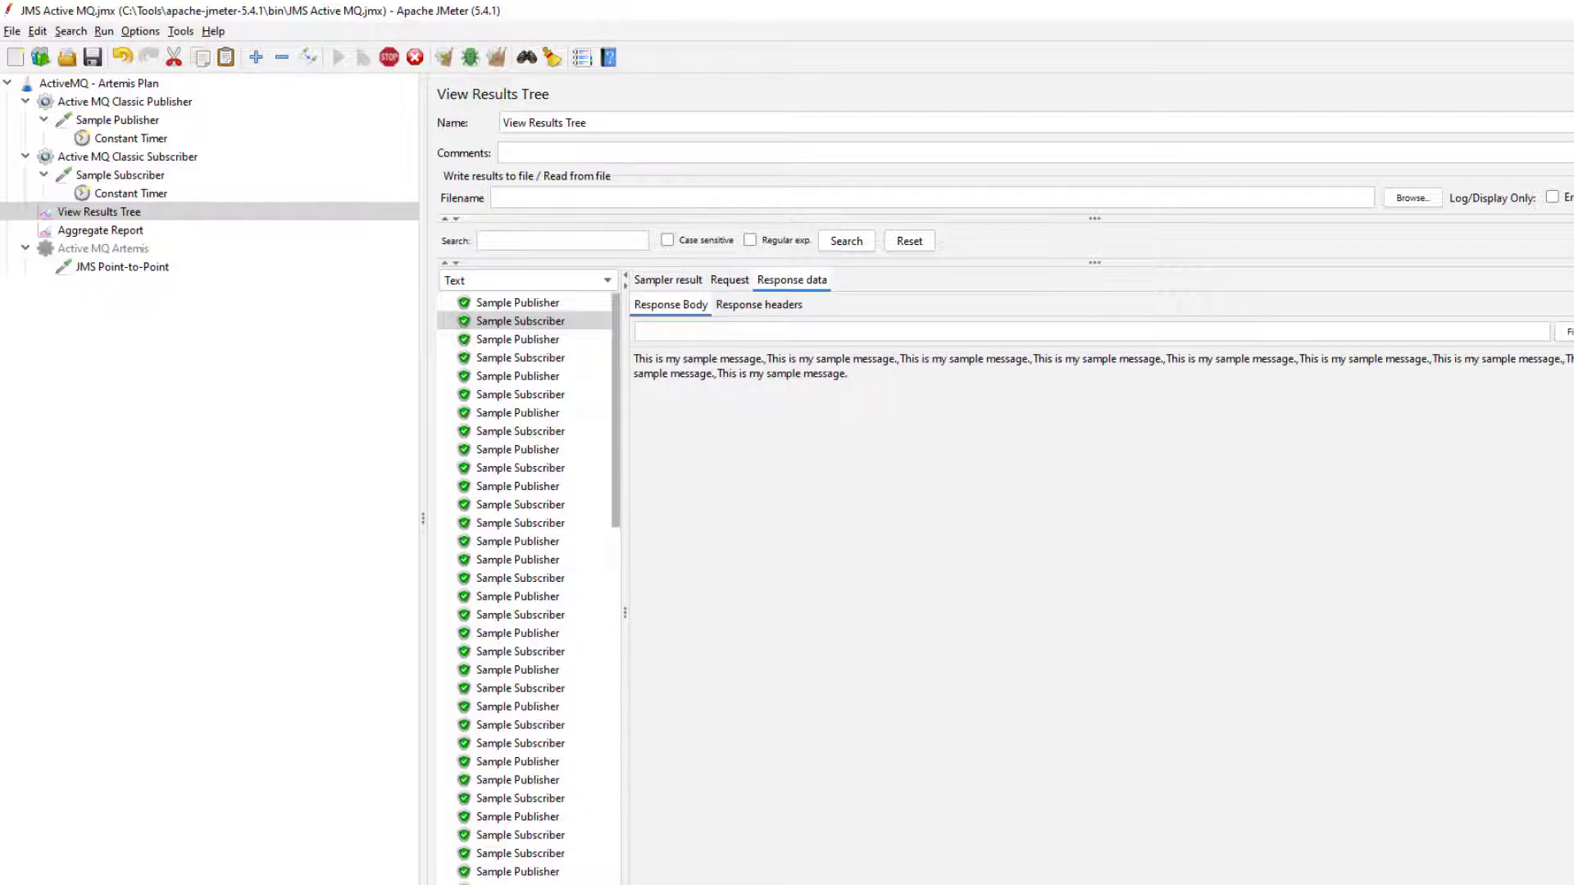
Switch to the ActiveMQ console in the browser and refresh the topics list to check the message counts.
{"action": "mouse_move", "coordinate": [211, 883]}
{"action": "left_click", "coordinate": [164, 860]}
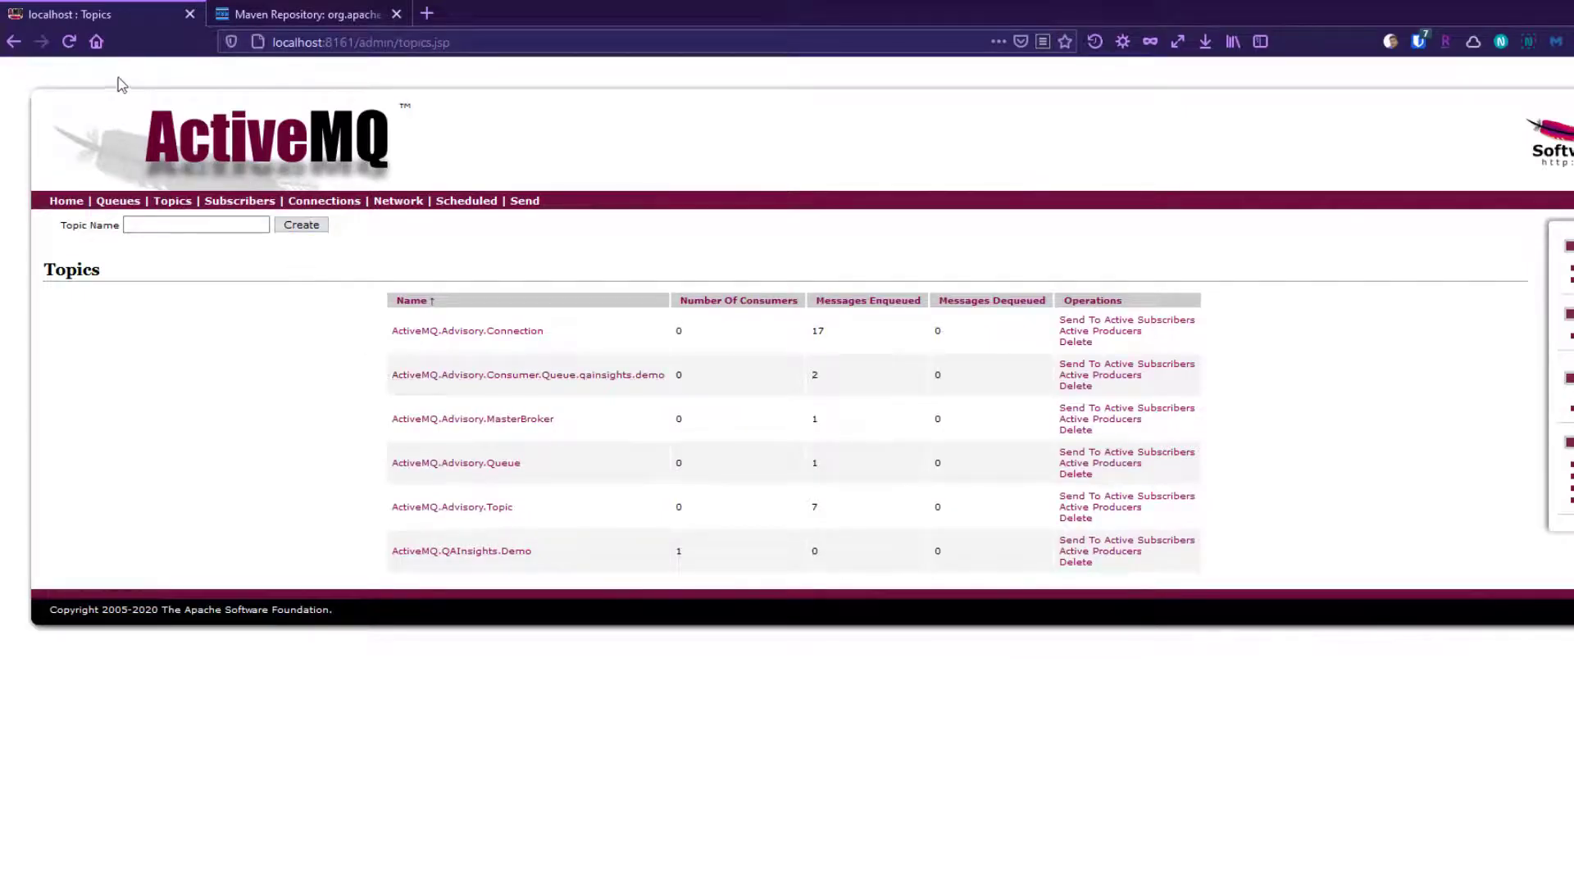
{"action": "left_click", "coordinate": [69, 41]}
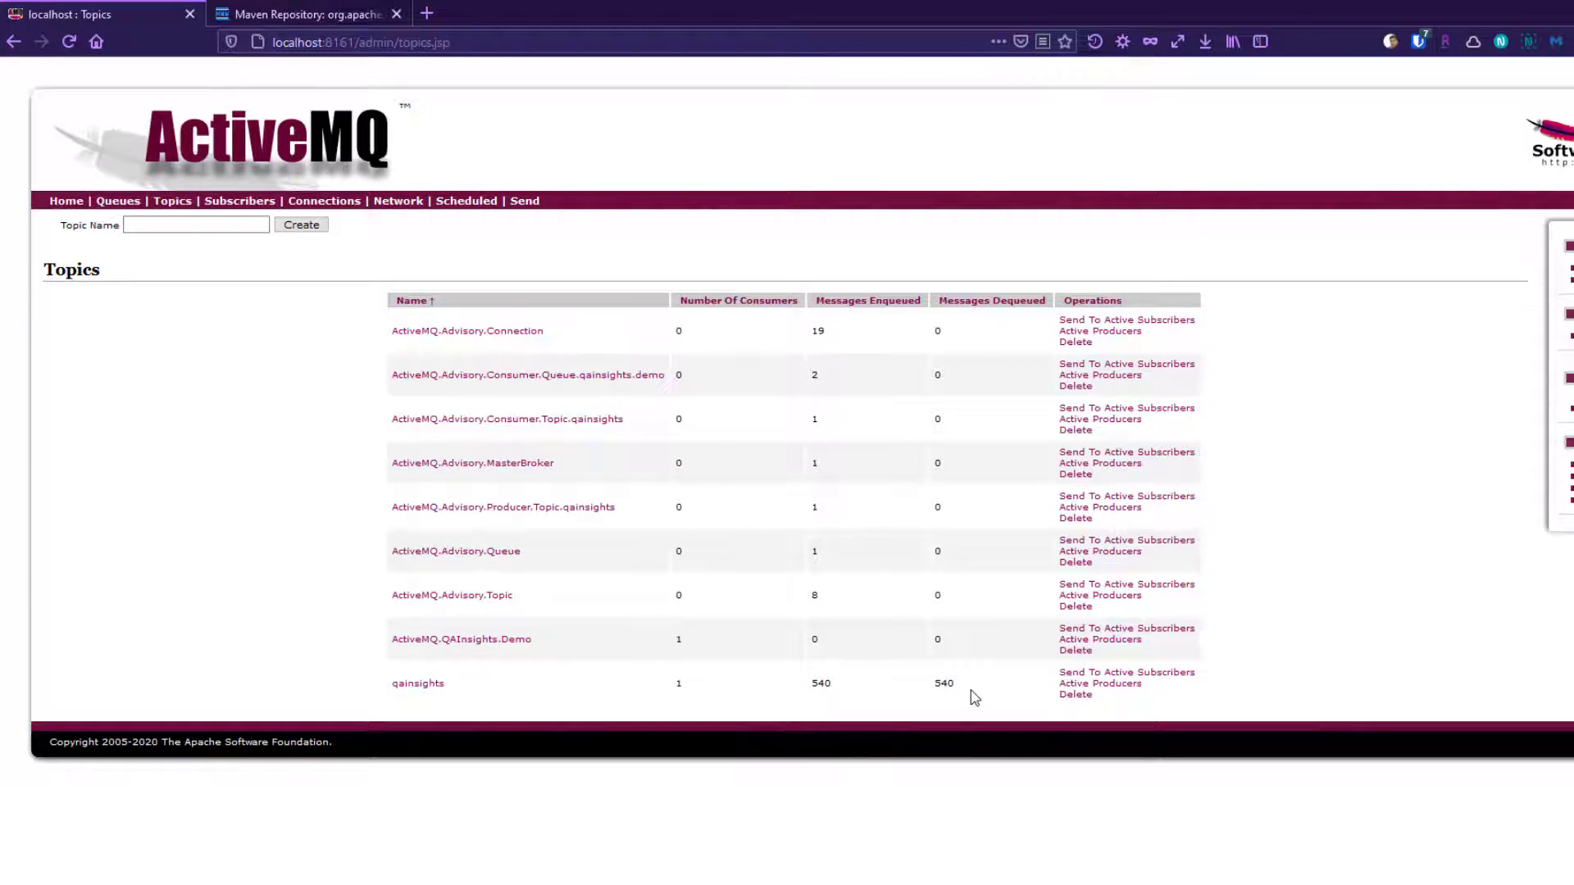
View the qainsights topic's active subscribers and active producers, including the producer's connection details.
{"action": "left_click", "coordinate": [1165, 677]}
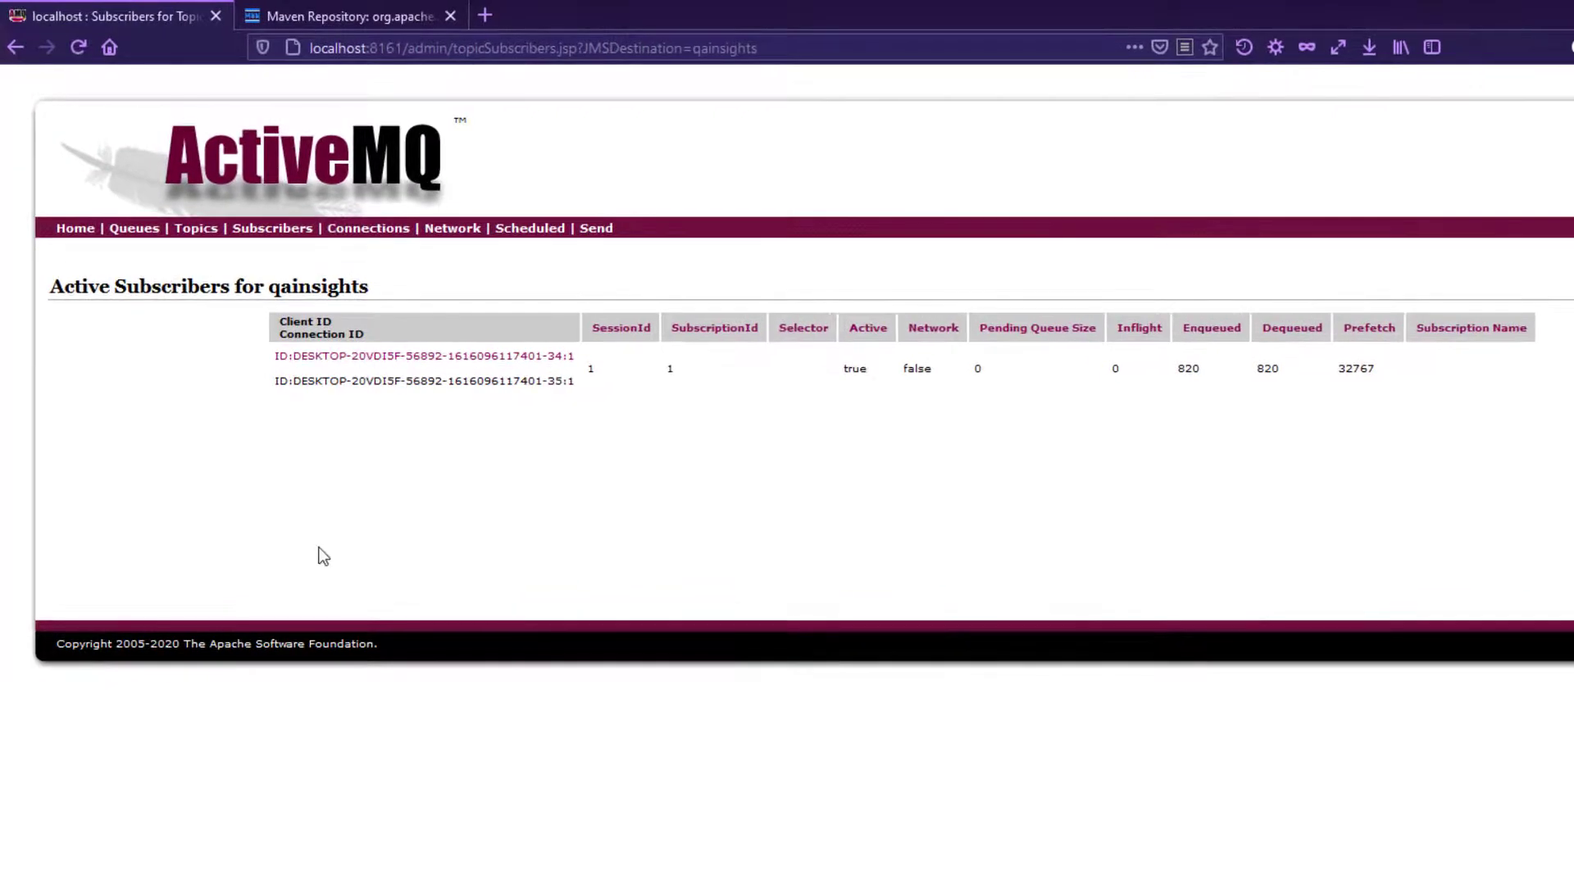
{"action": "key", "text": "alt+Left"}
{"action": "left_click", "coordinate": [1249, 777]}
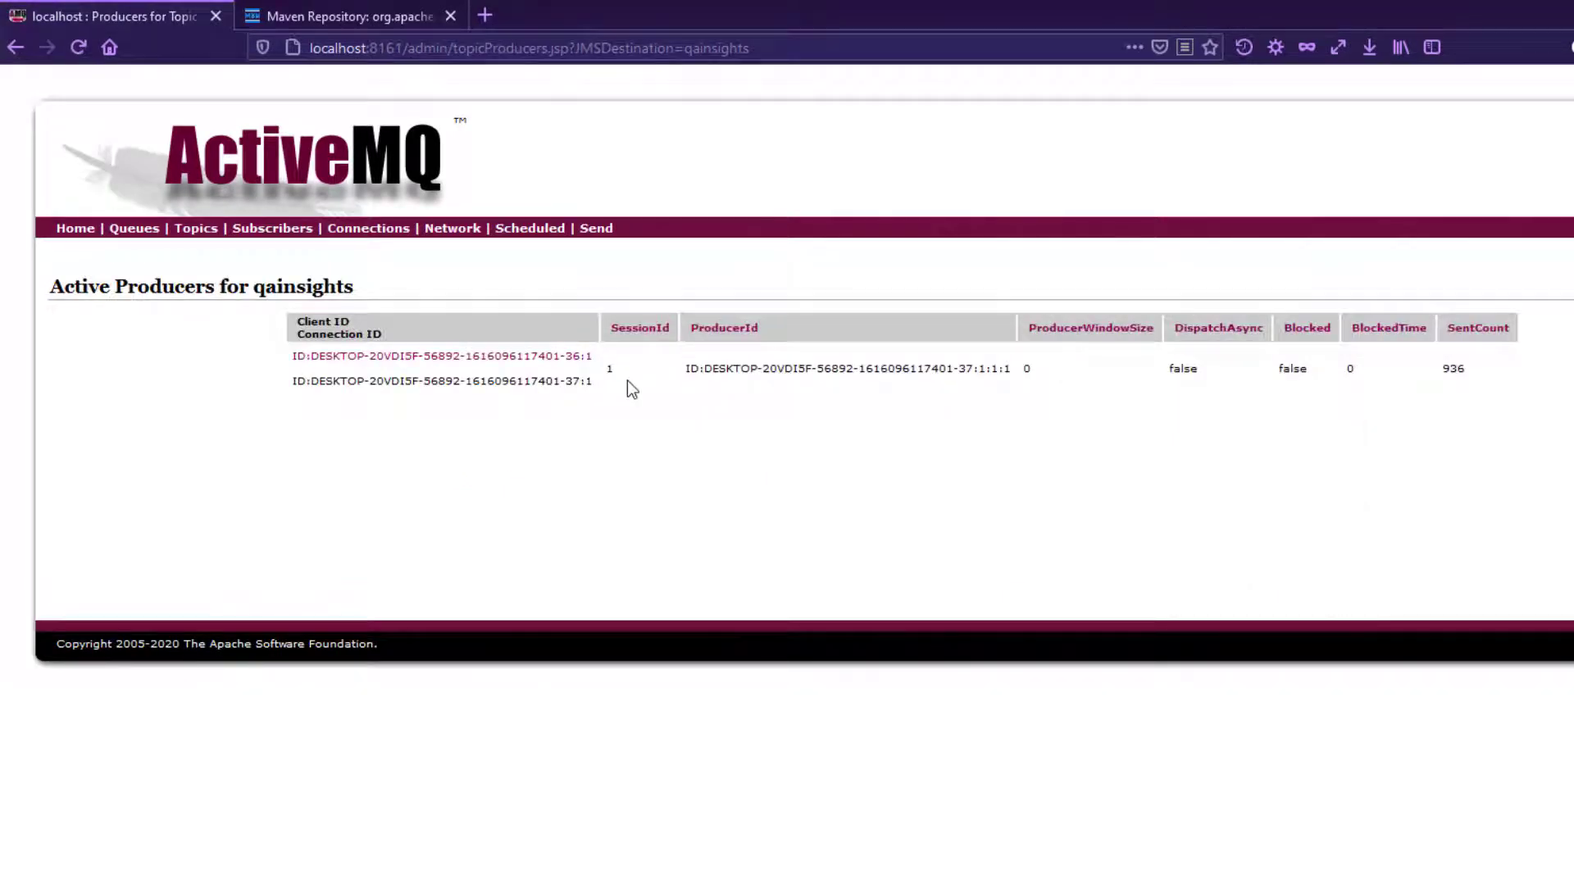
{"action": "left_click", "coordinate": [446, 357]}
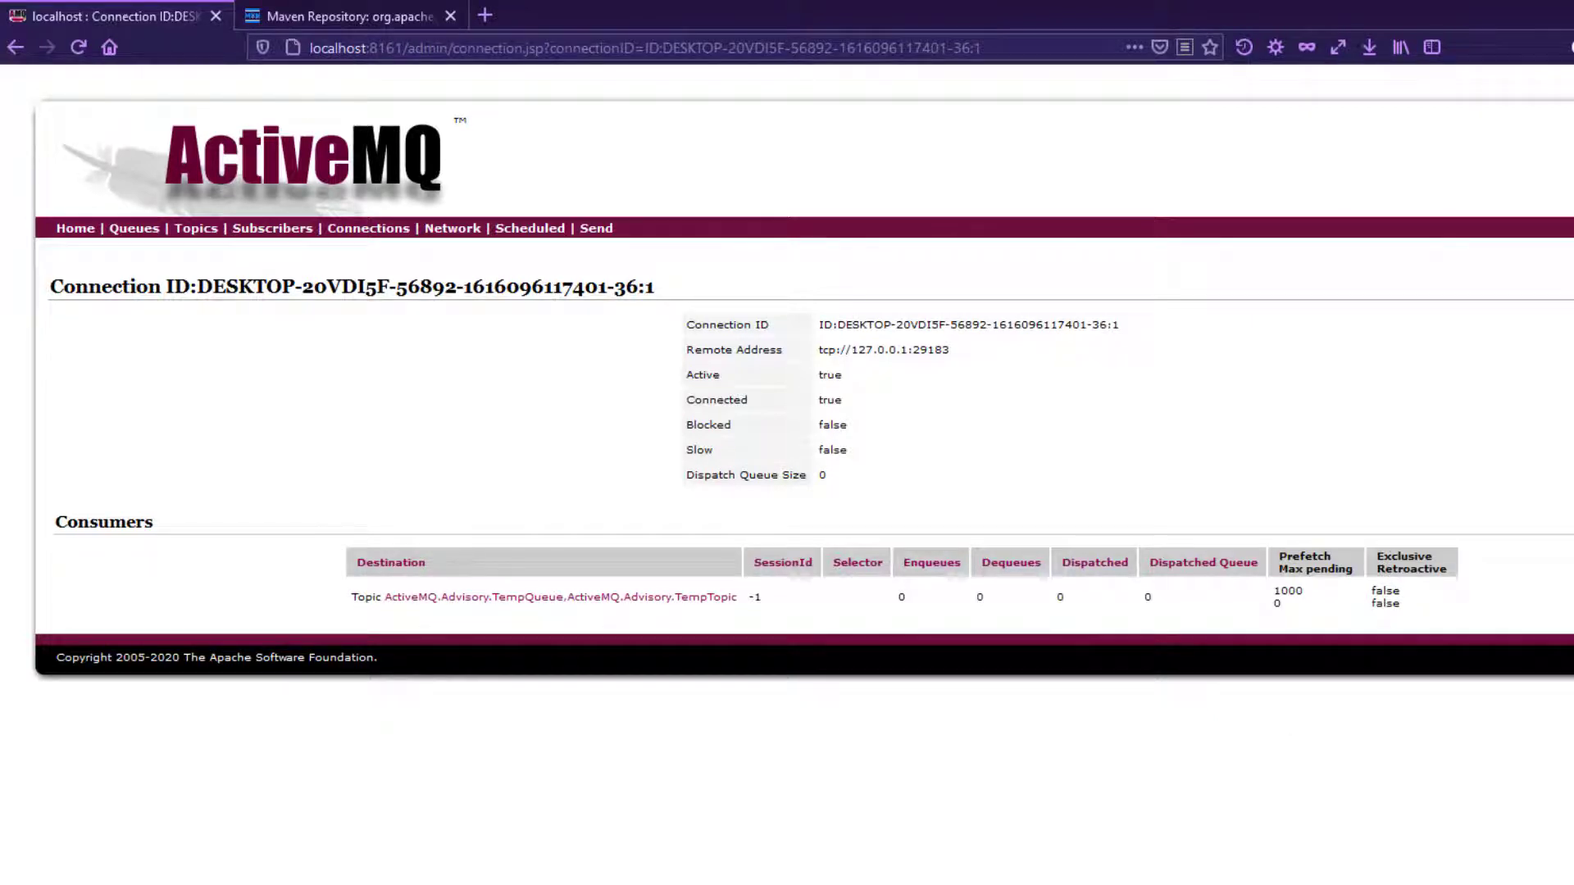
Switch to JMeter and view the Aggregate Report of the running test.
{"action": "key", "text": "alt+Tab"}
{"action": "left_click", "coordinate": [141, 259]}
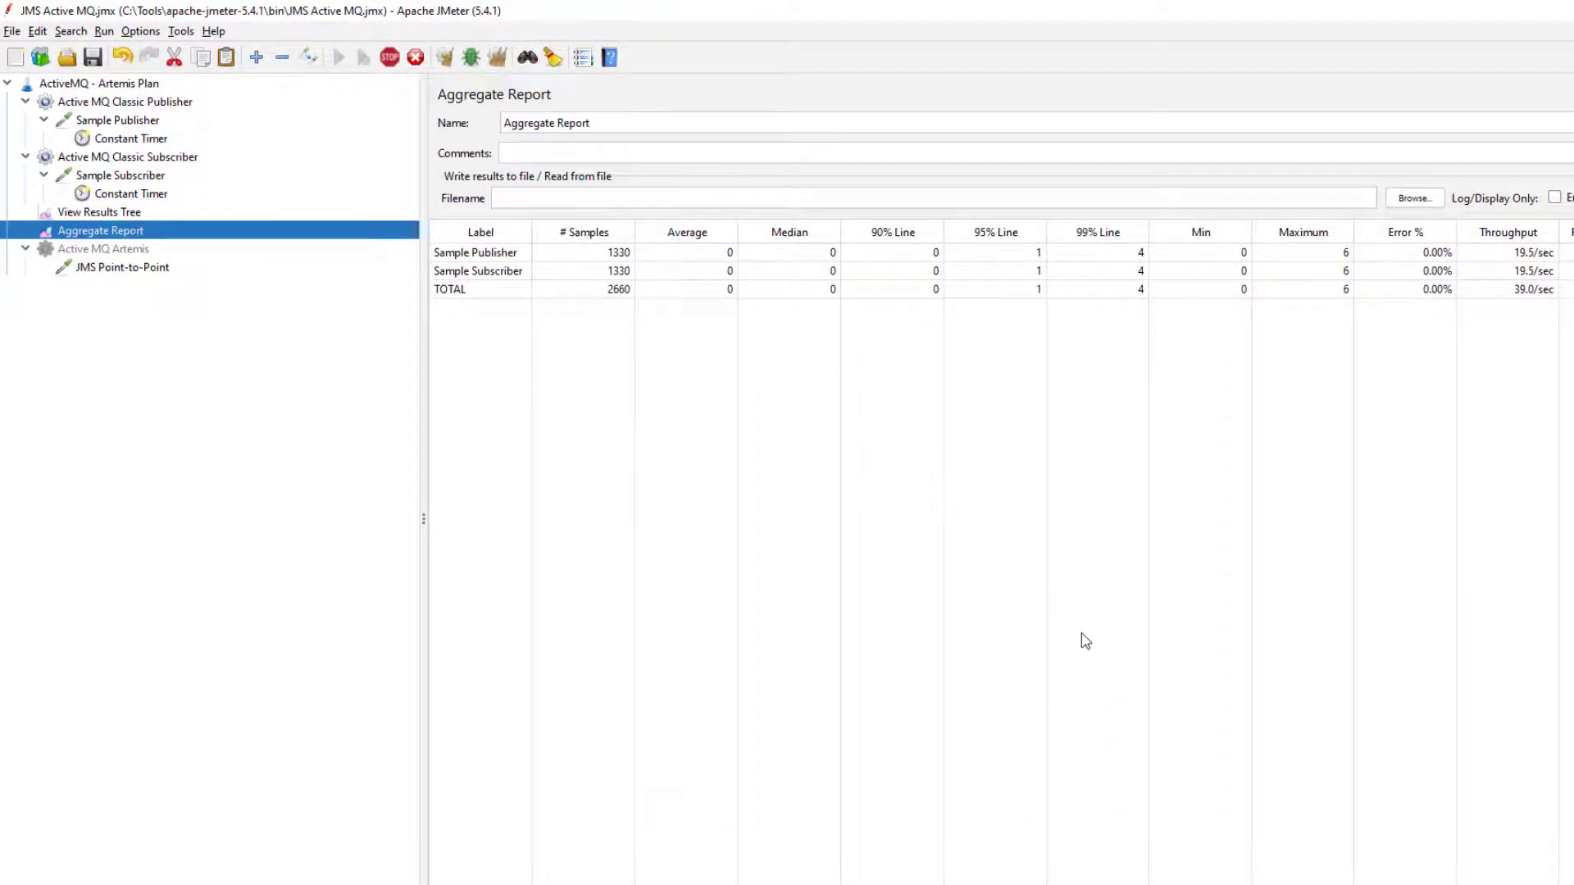
Check the topics list in the ActiveMQ console in the browser, and return to JMeter's Aggregate Report.
{"action": "left_click", "coordinate": [205, 884]}
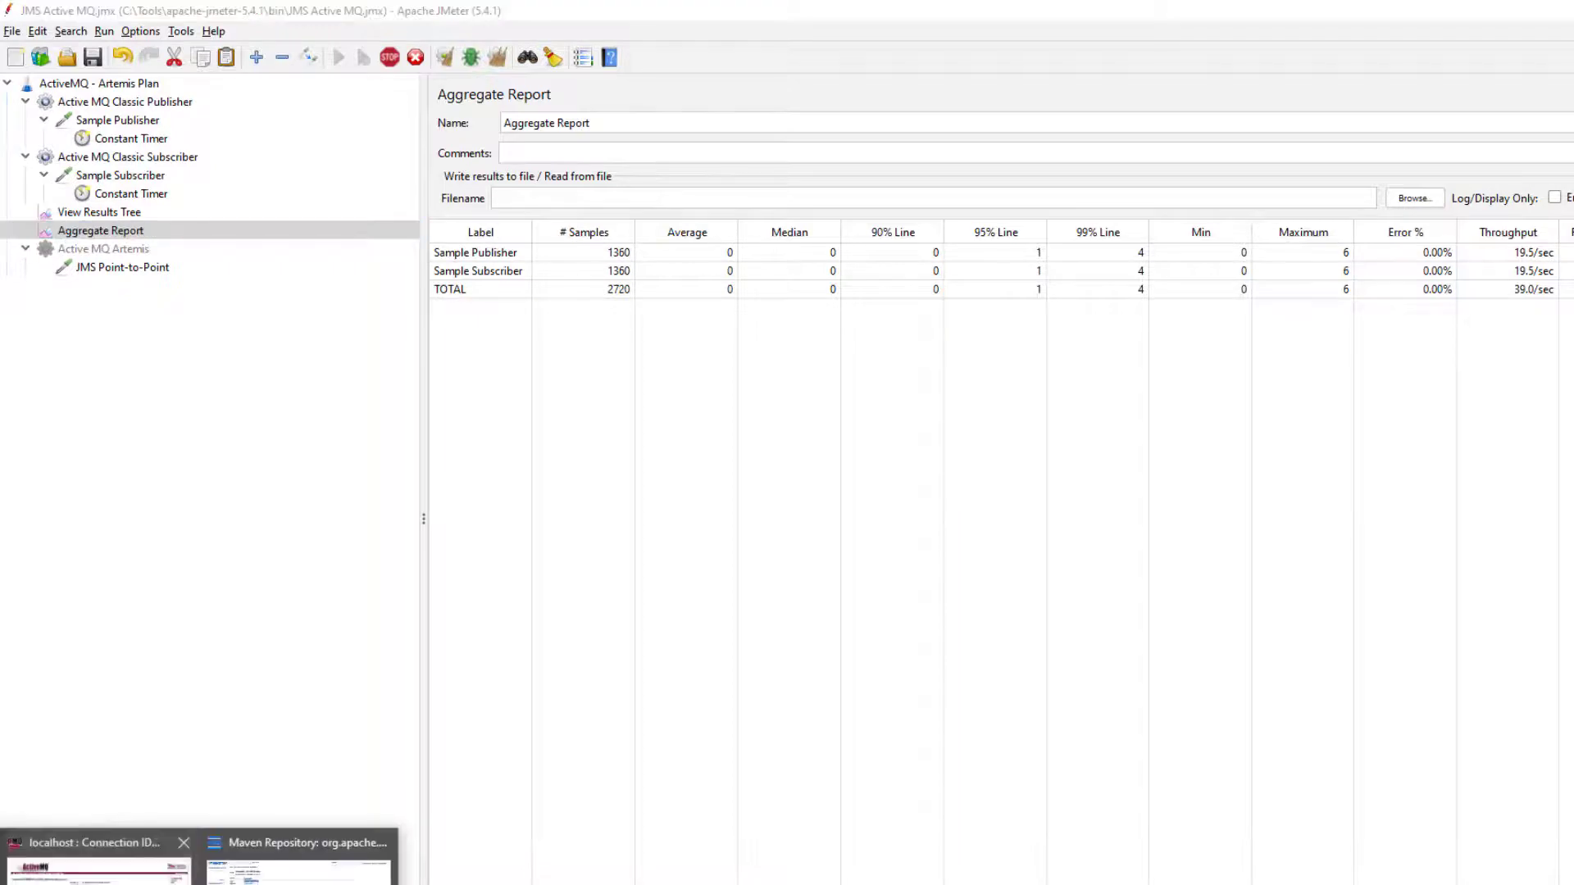
{"action": "left_click", "coordinate": [102, 869]}
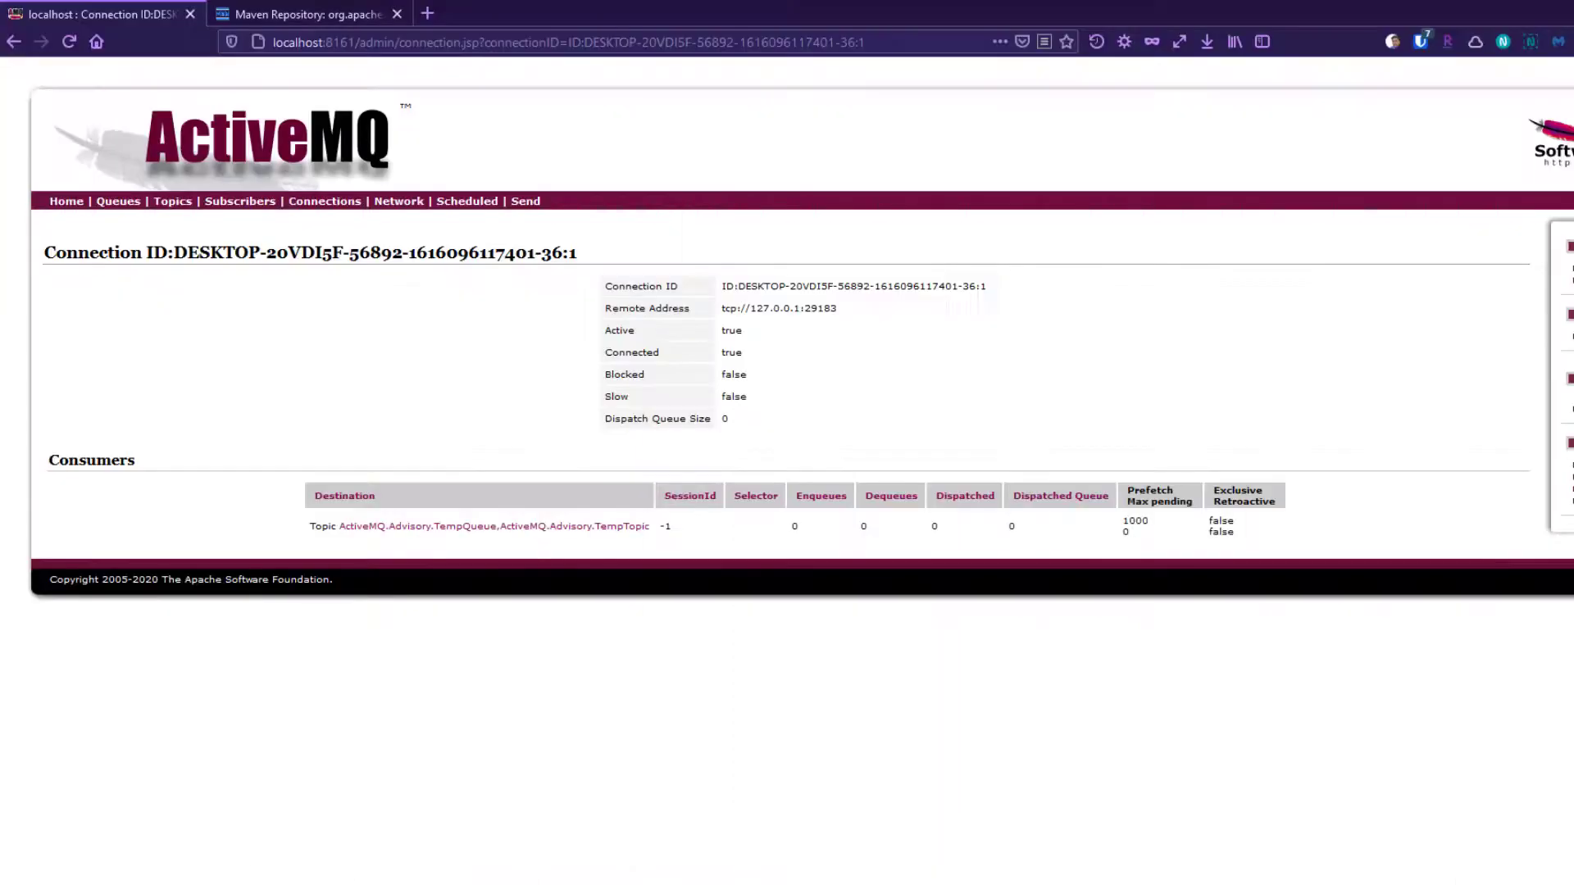
{"action": "left_click", "coordinate": [167, 203]}
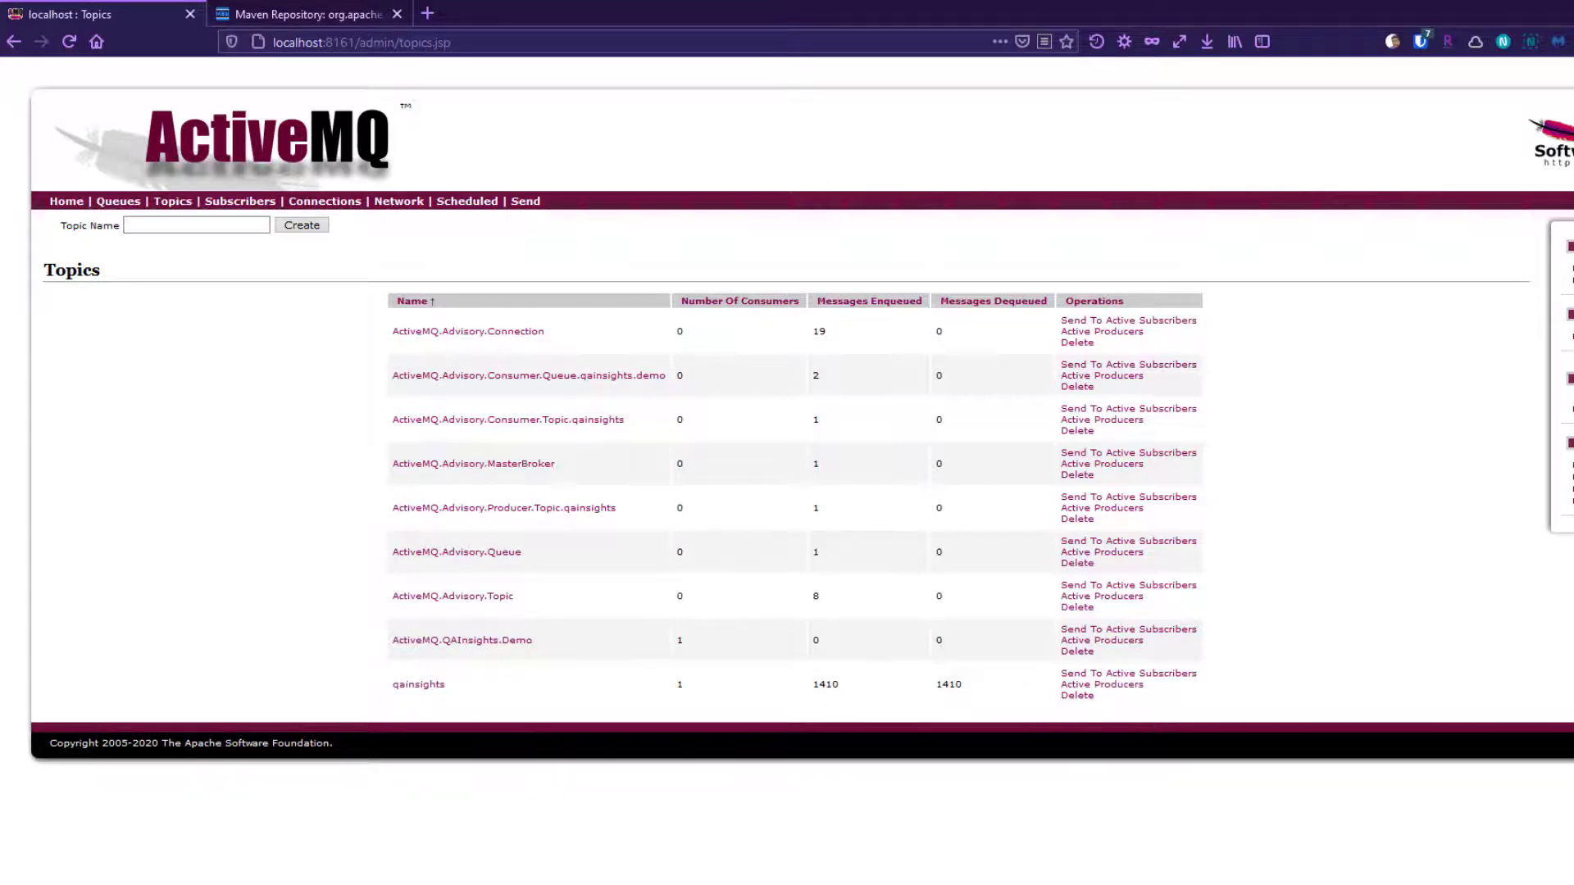
{"action": "left_click", "coordinate": [1279, 877]}
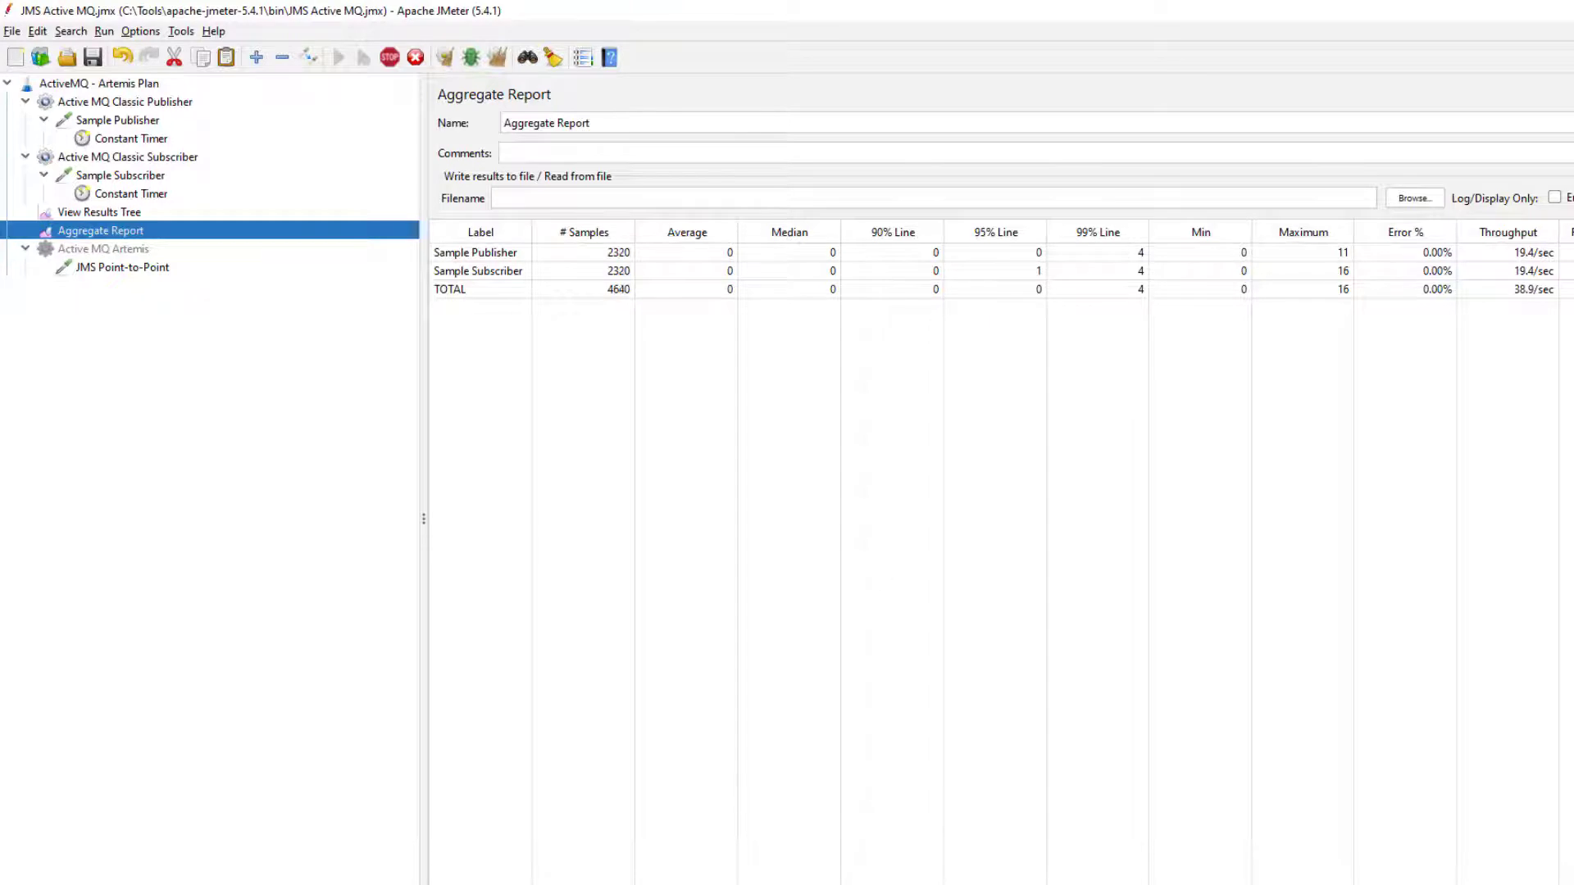
Switch to the terminal and stop the running ActiveMQ Classic broker, answering y to terminate the batch job.
{"action": "key", "text": "alt+Tab"}
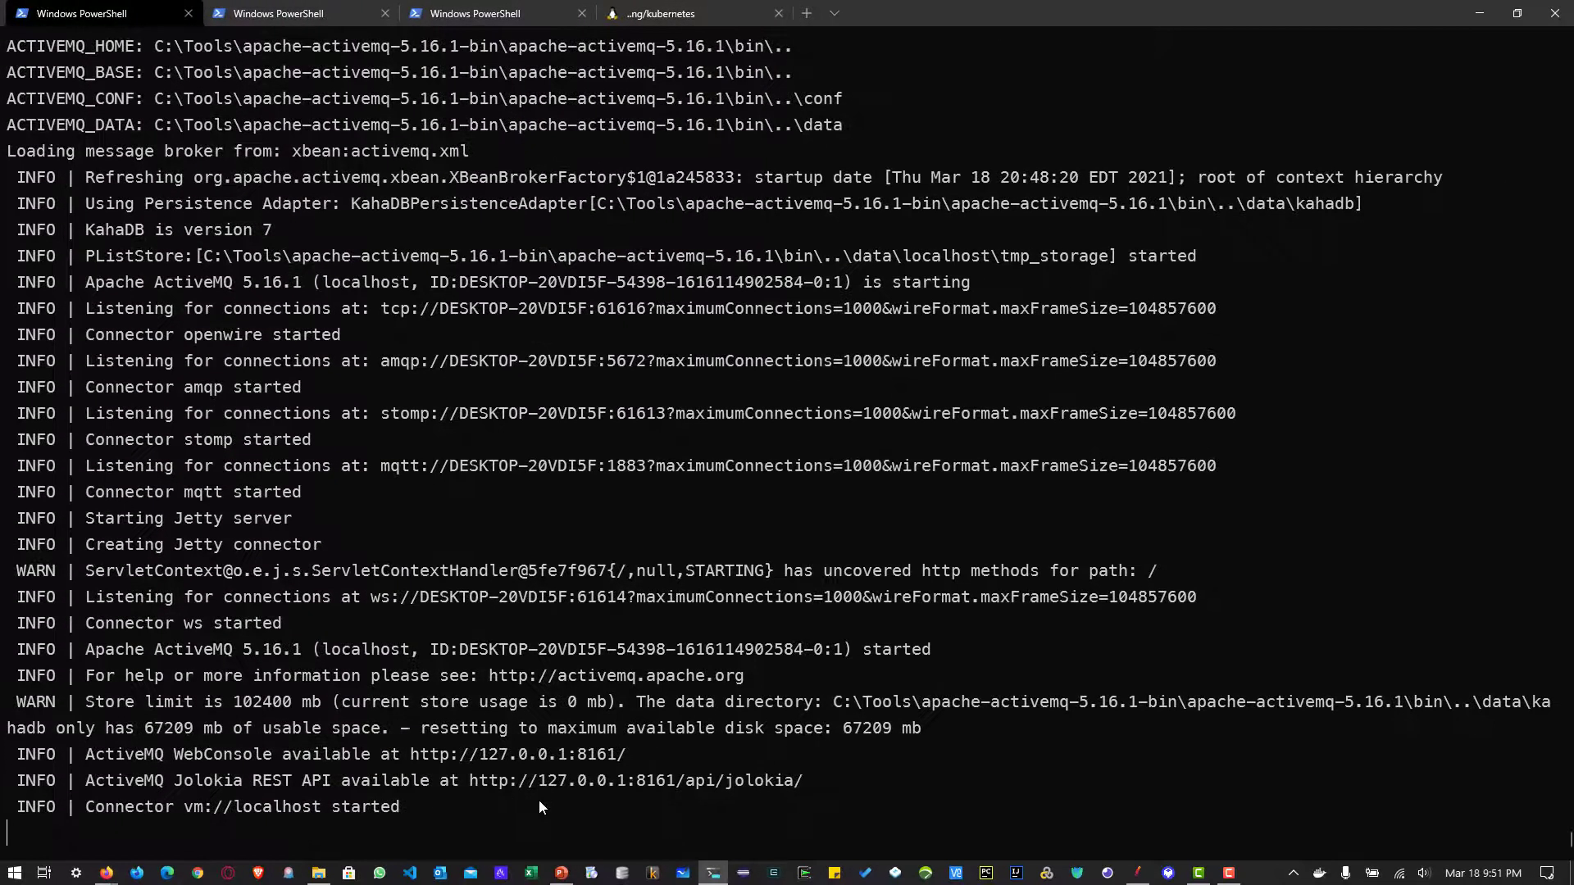
{"action": "key", "text": "ctrl+c"}
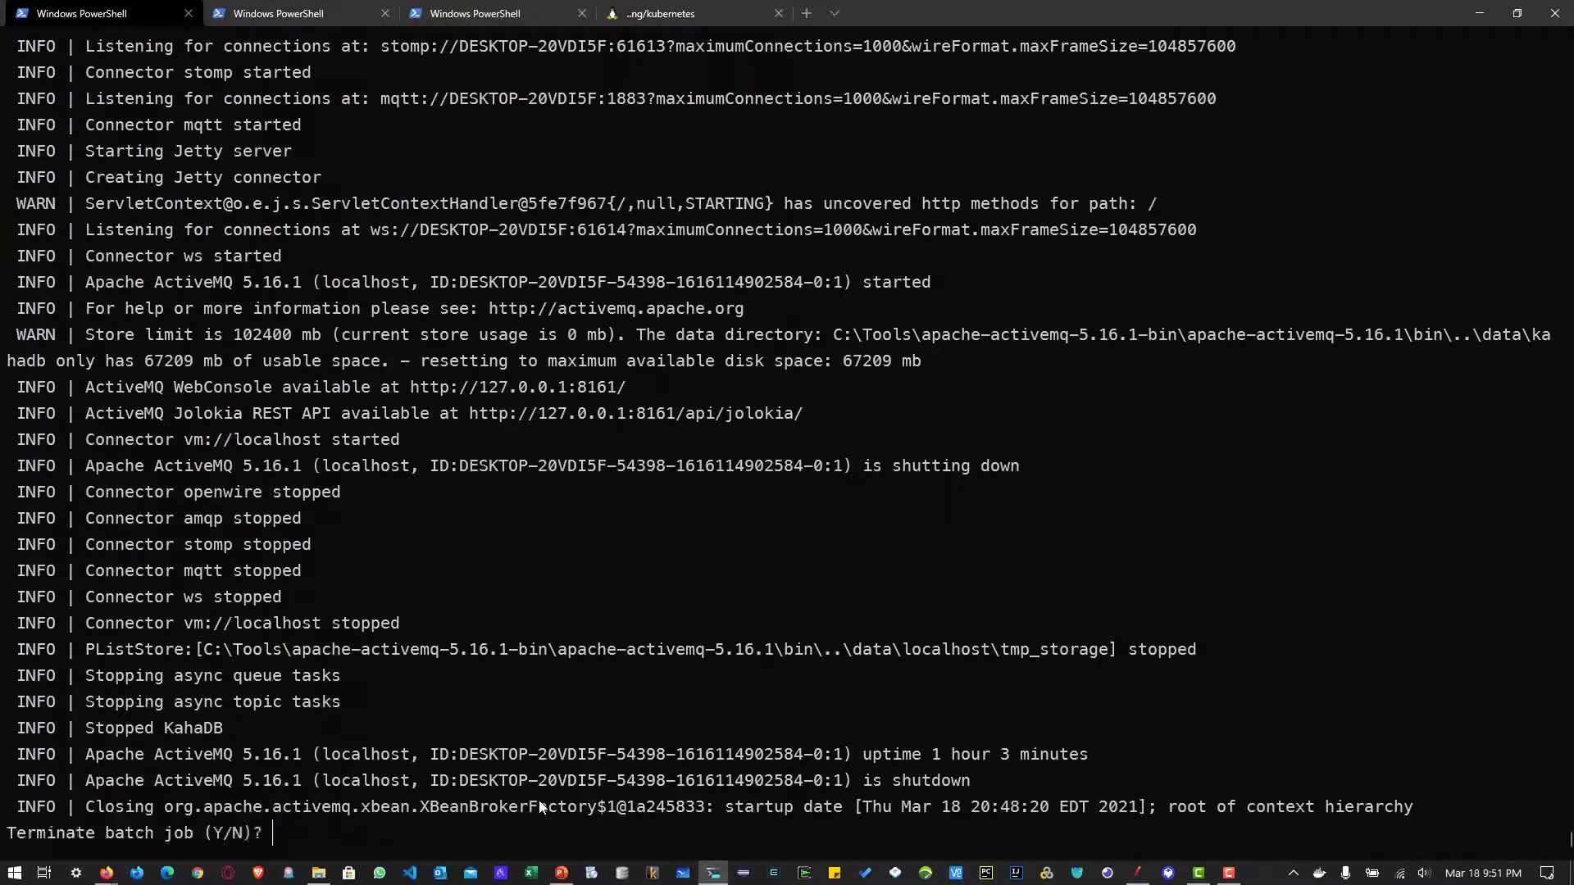
{"action": "type", "text": "y"}
{"action": "key", "text": "Return"}
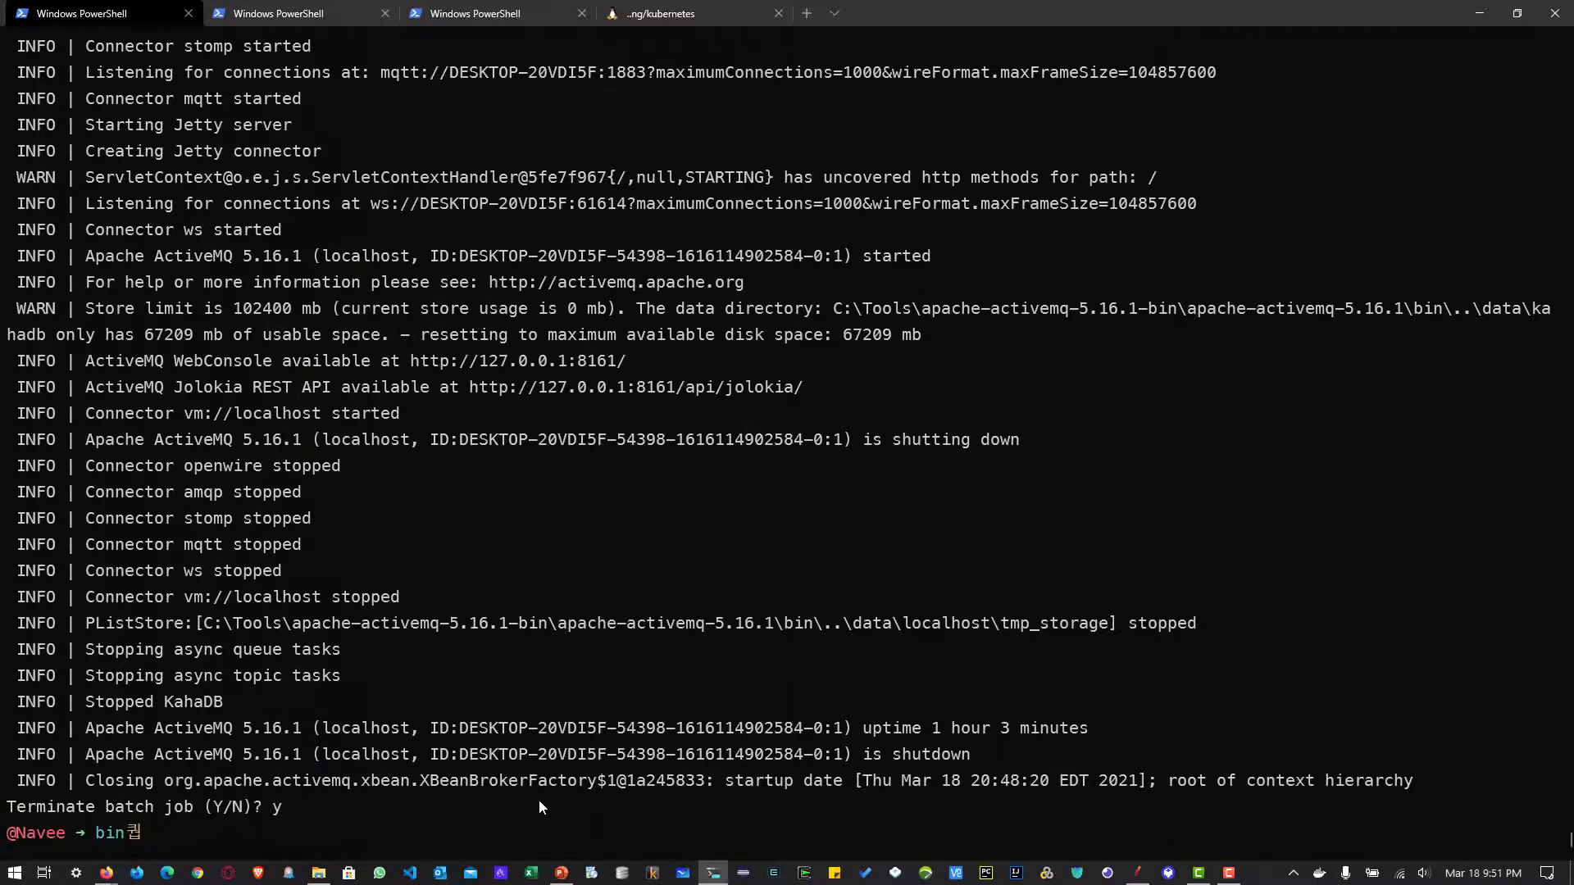
Go up three directory levels from the ActiveMQ bin folder to the Tools folder.
{"action": "type", "text": "cd .."}
{"action": "key", "text": "Return"}
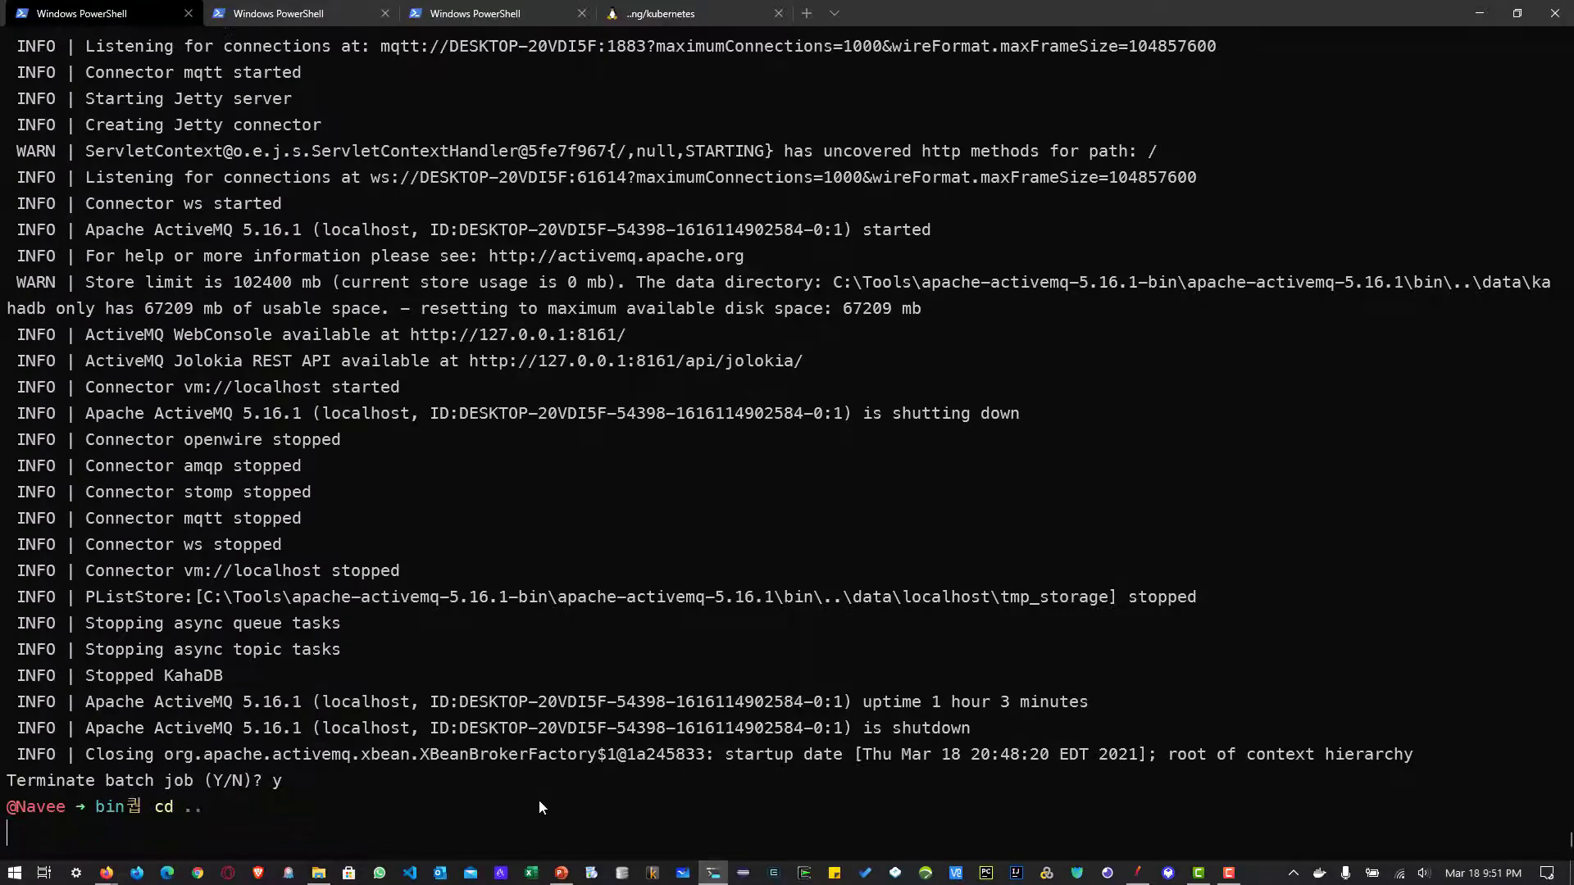
{"action": "type", "text": "cd .."}
{"action": "key", "text": "Return"}
{"action": "type", "text": "cd .."}
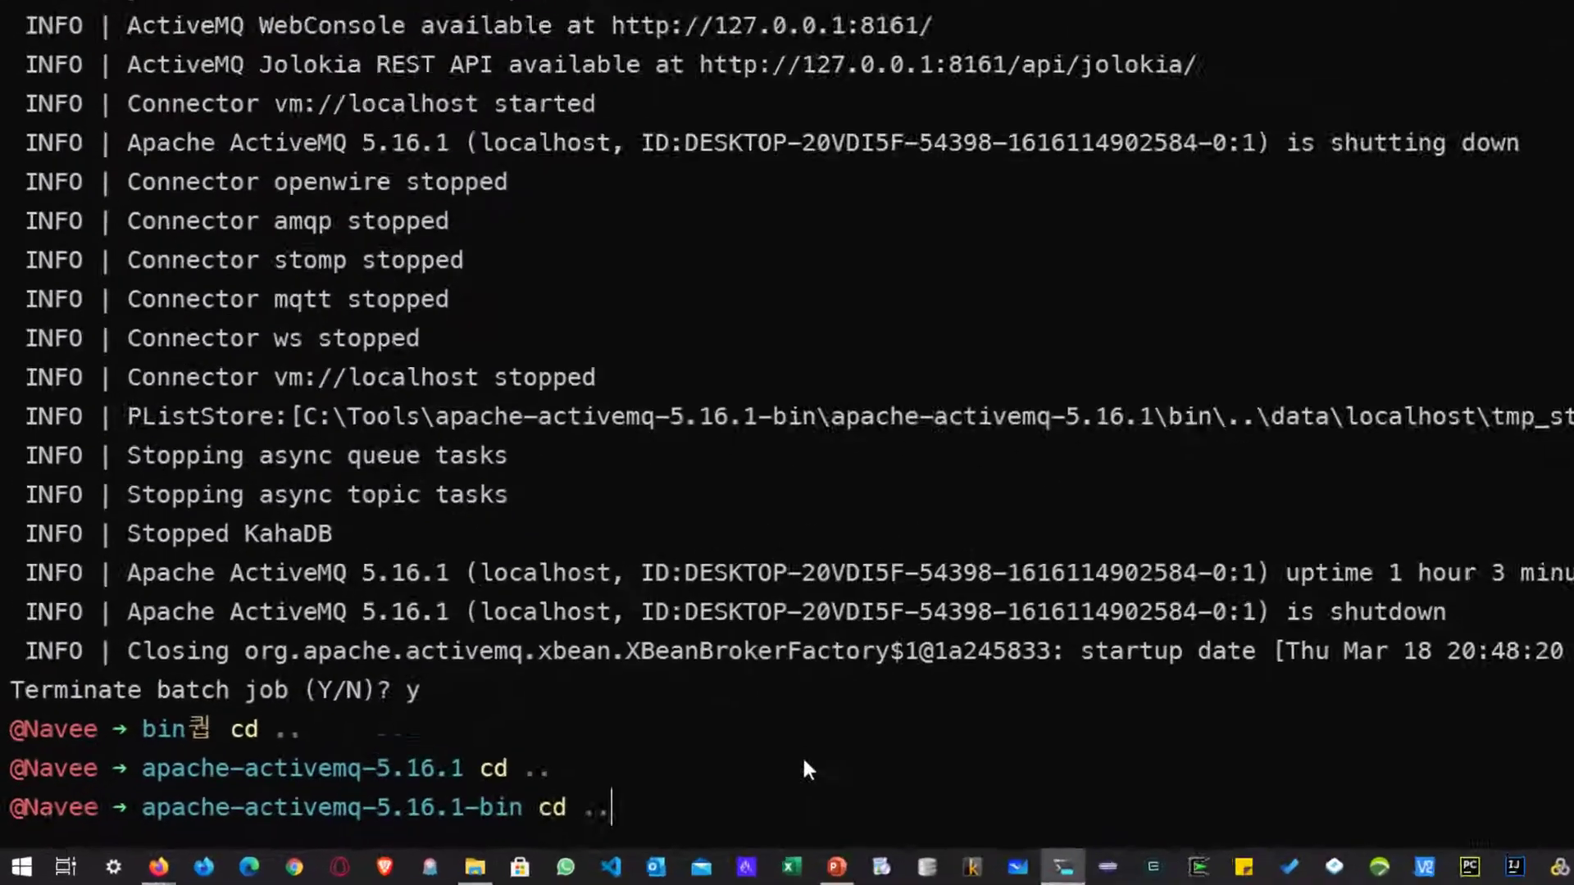
{"action": "key", "text": "Return"}
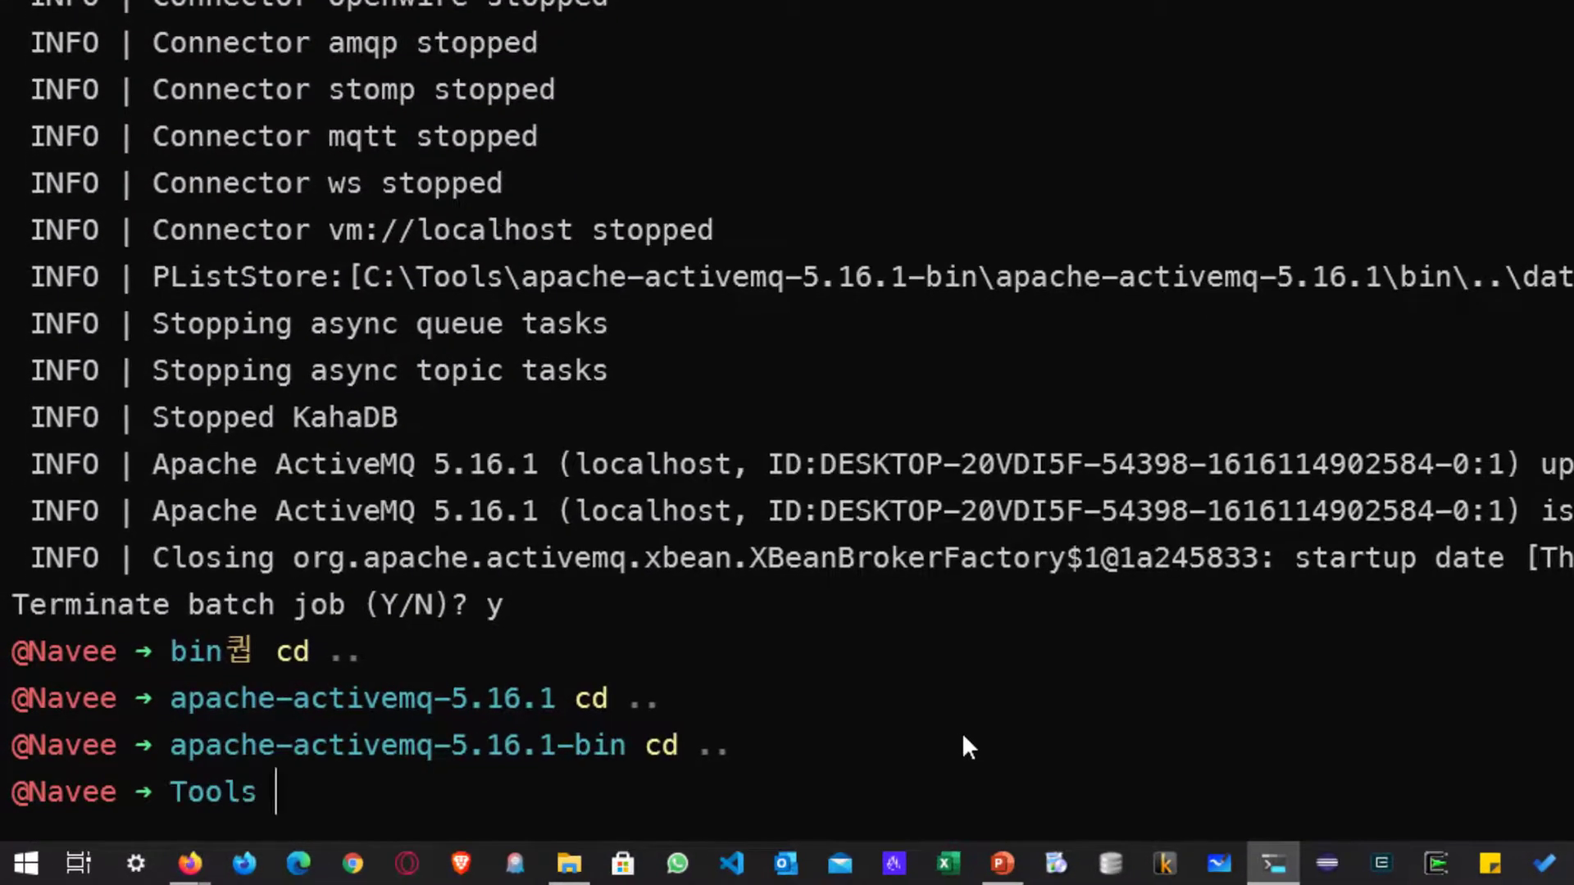
Change into the apache-artemis-2.17.0-bin folder and list its contents.
{"action": "type", "text": "cd apa"}
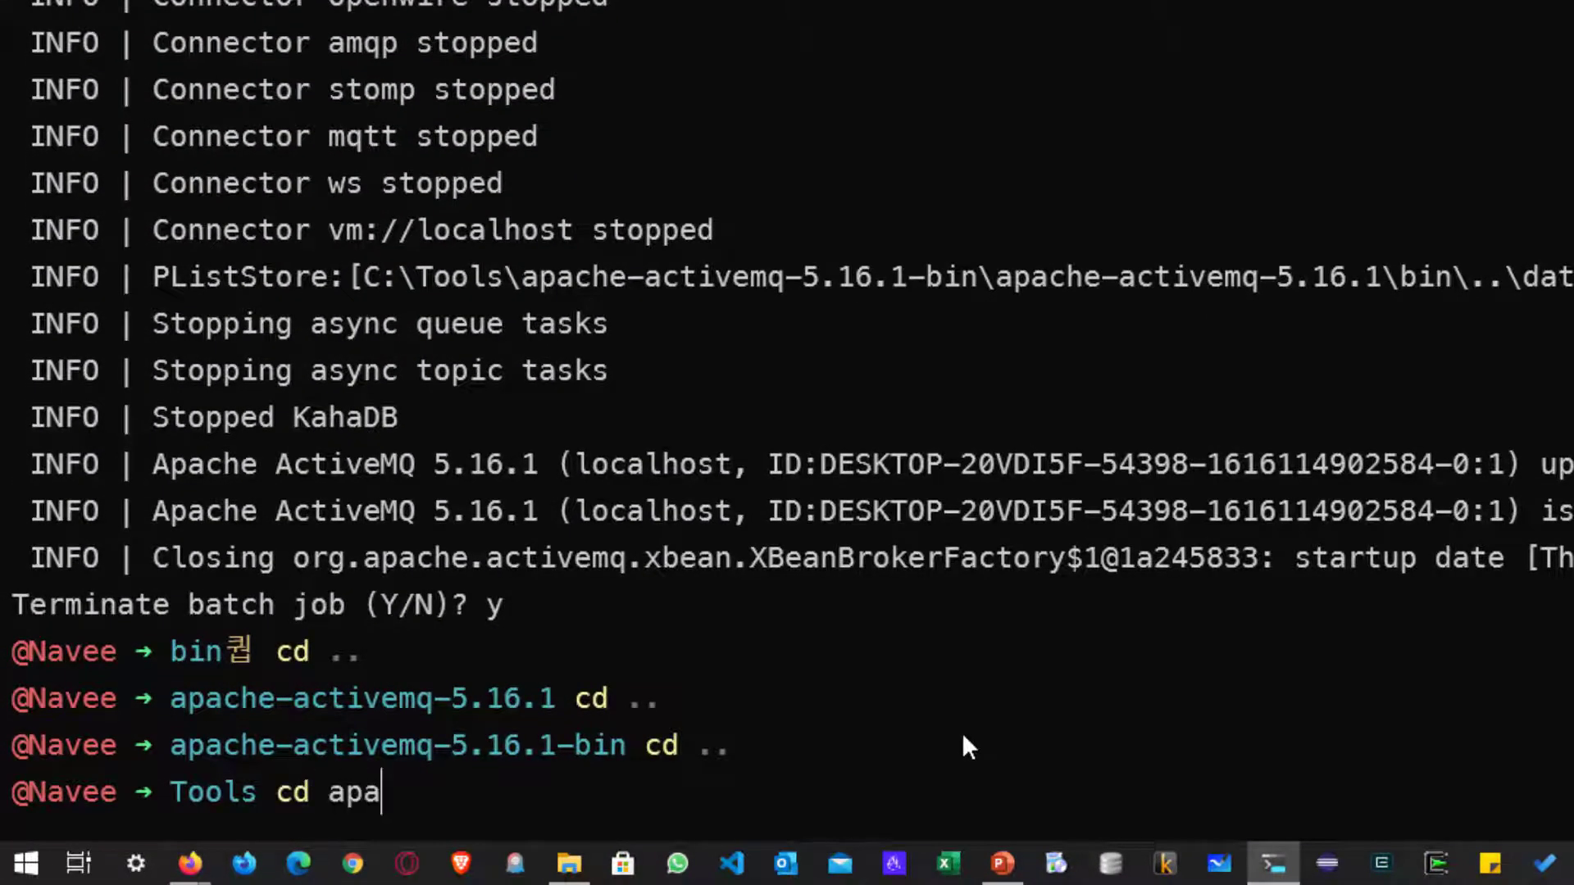
{"action": "key", "text": "Tab"}
{"action": "key", "text": "Tab"}
{"action": "key", "text": "Tab"}
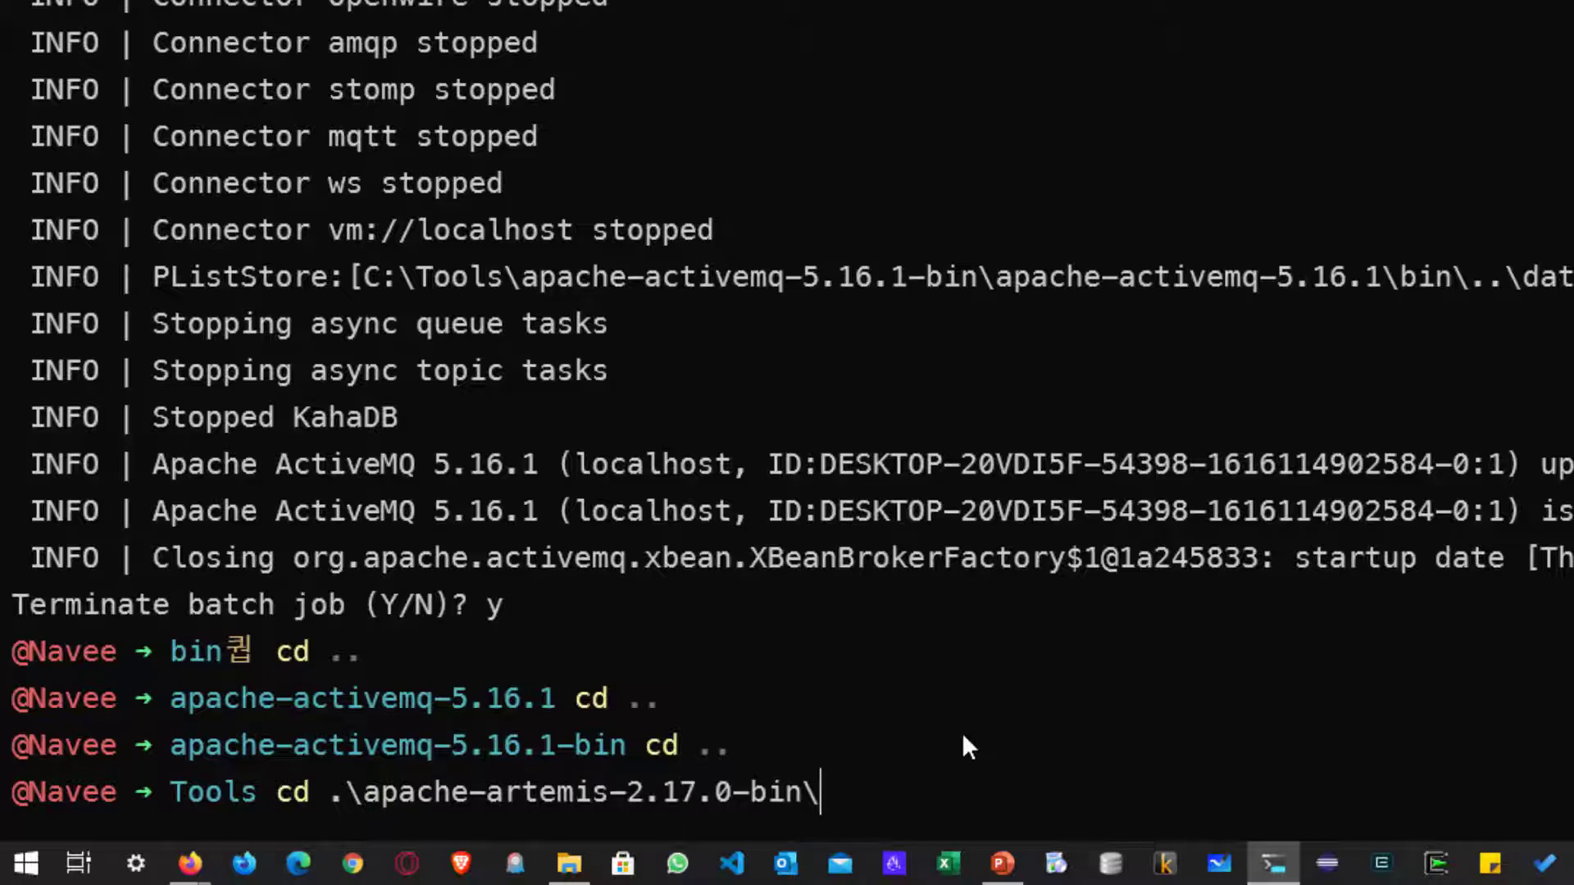
{"action": "key", "text": "Return"}
{"action": "type", "text": "ls"}
{"action": "key", "text": "Return"}
Change into the apache-artemis-2.17.0 folder and go on to its bin\qainsights broker folder.
{"action": "type", "text": "c"}
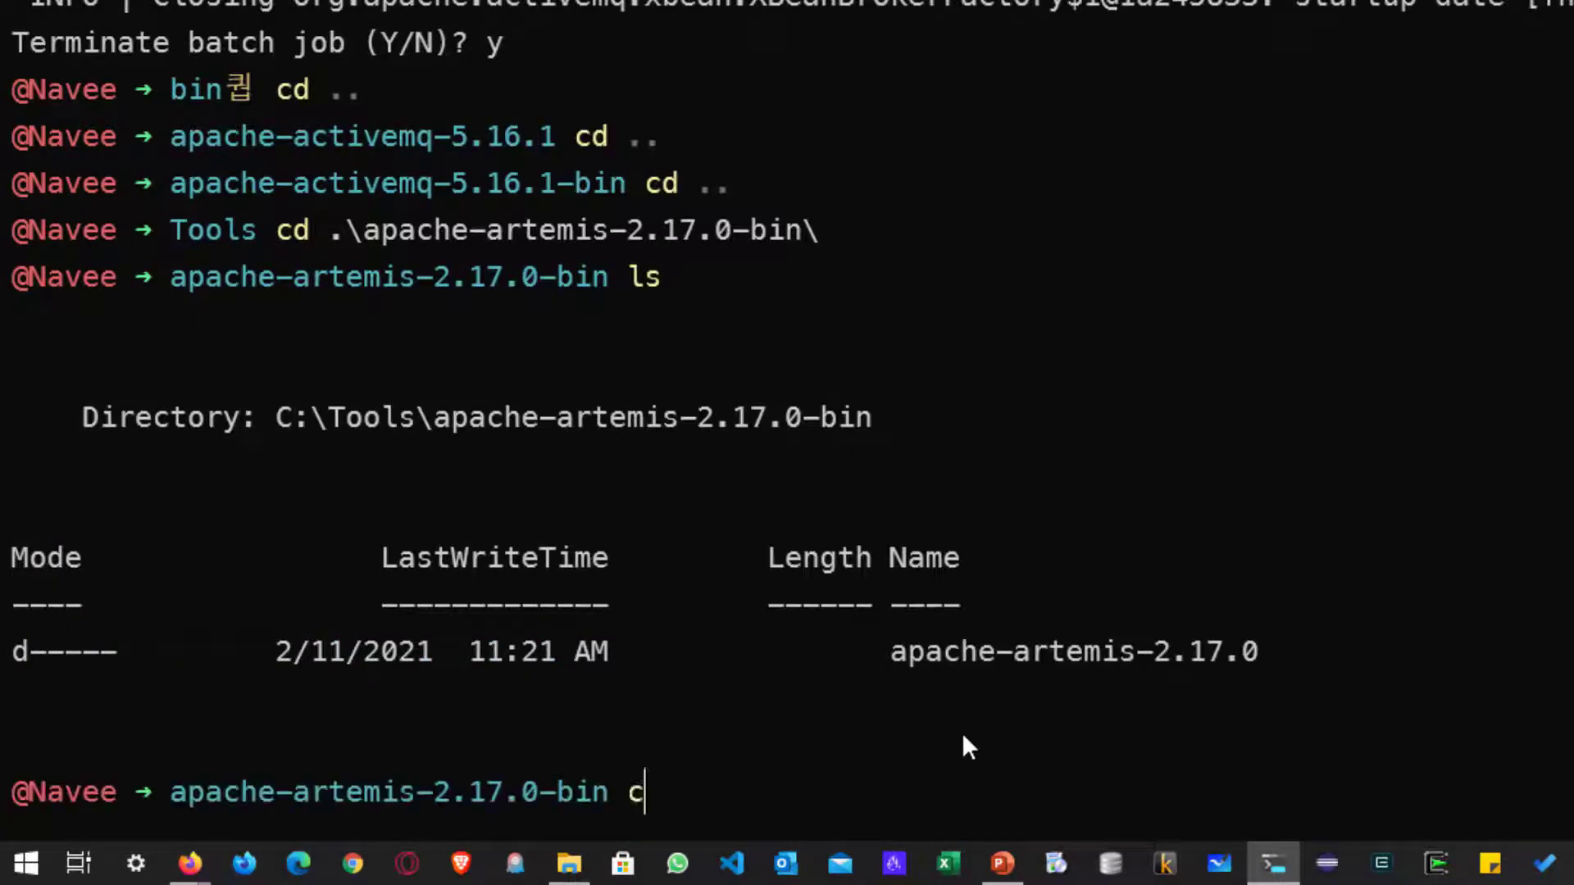
{"action": "type", "text": "d .\\a"}
{"action": "key", "text": "Tab"}
{"action": "key", "text": "Return"}
{"action": "type", "text": "c"}
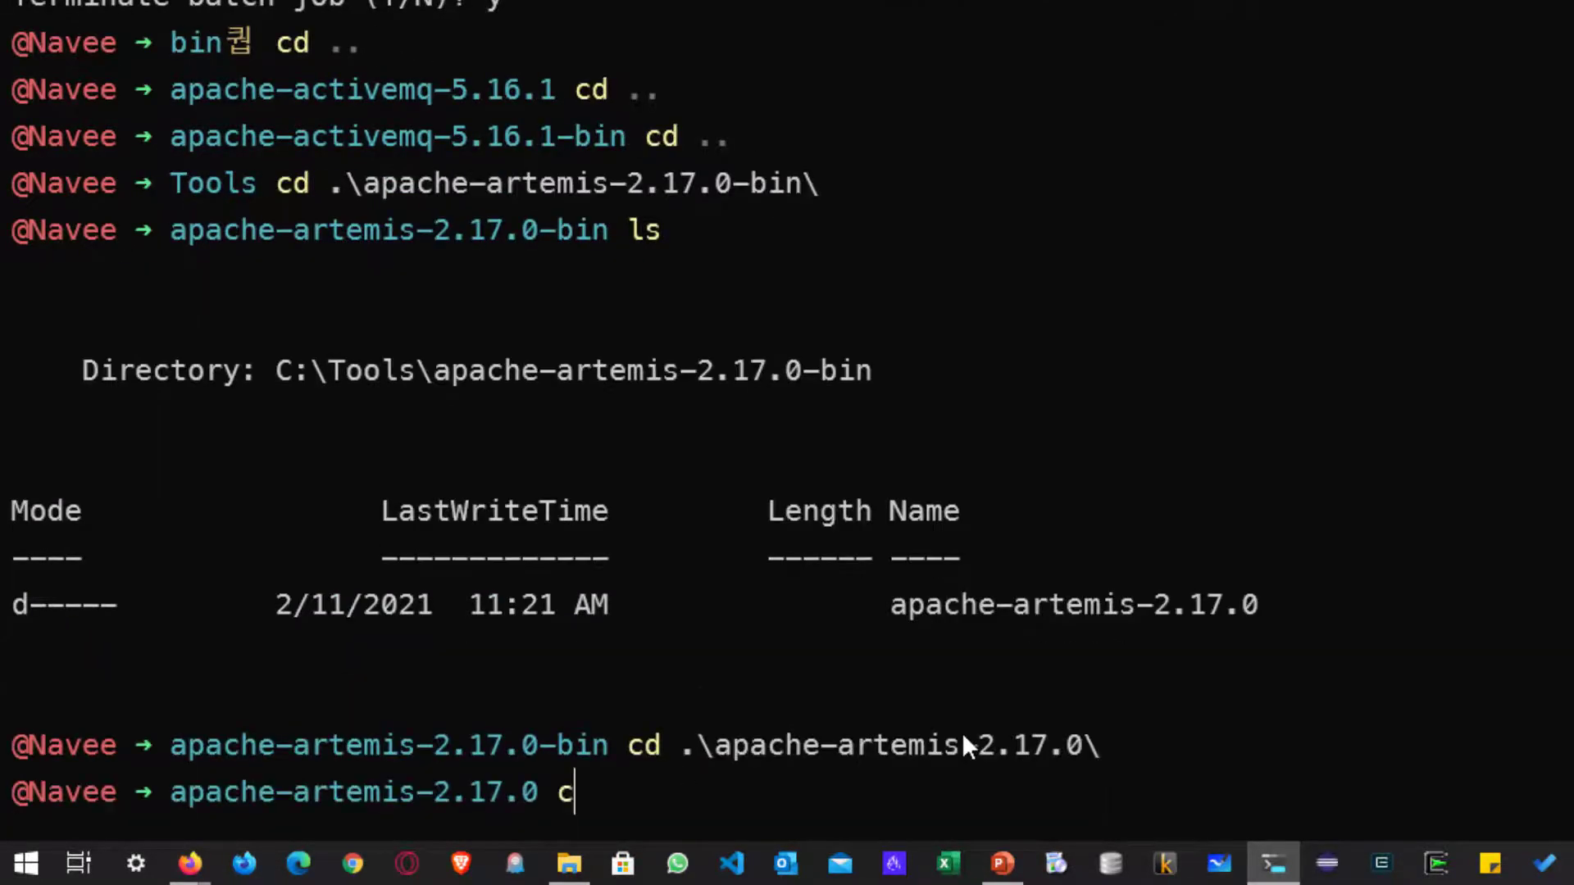
{"action": "type", "text": "d .\\bin\\"}
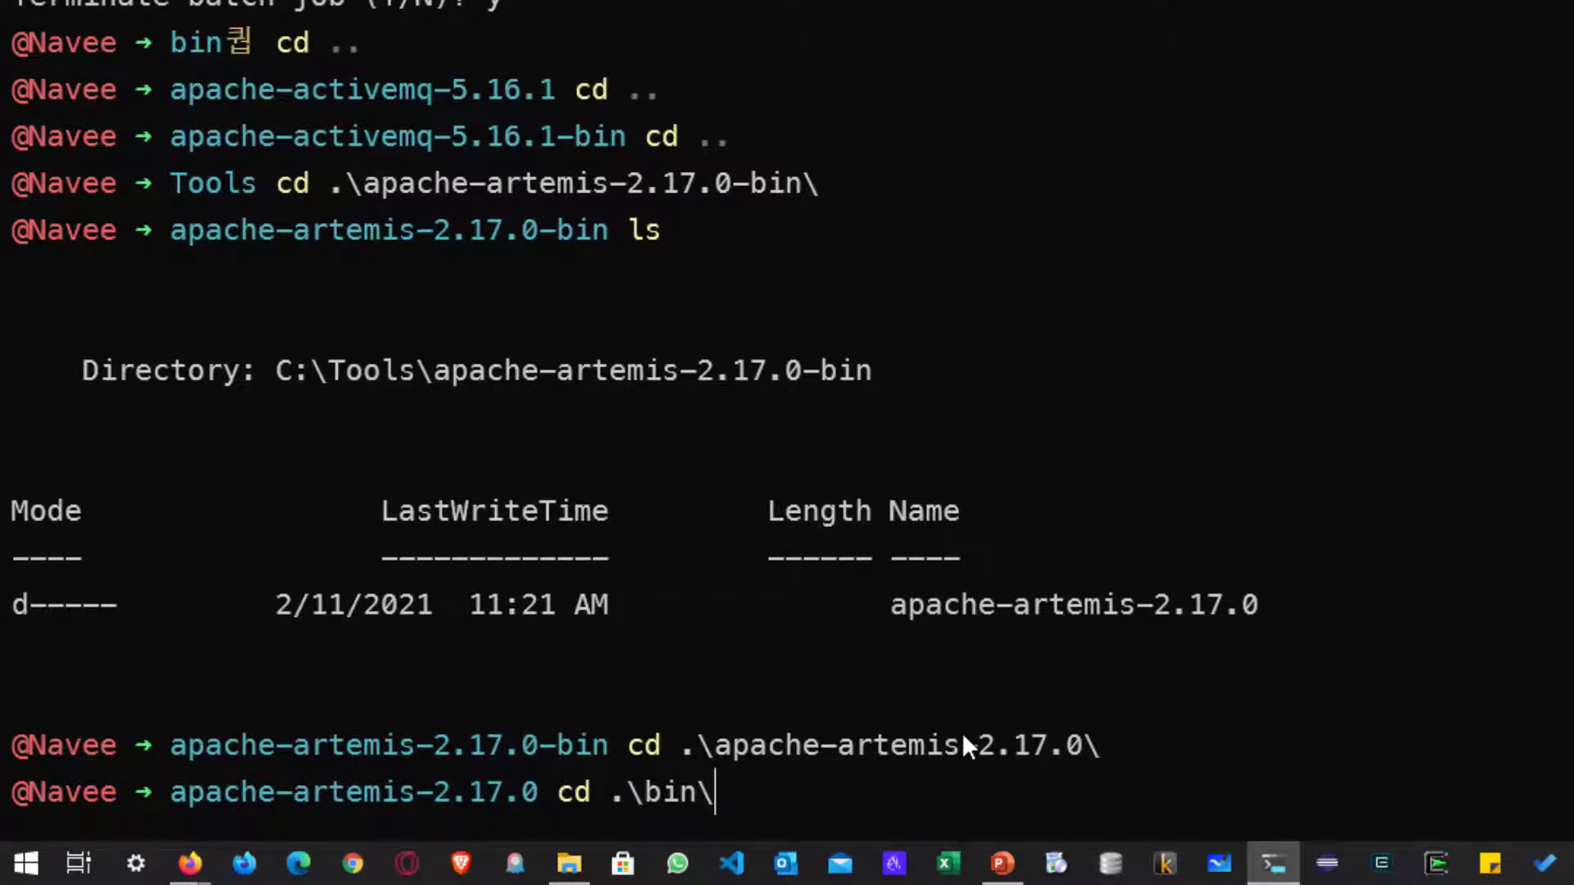
{"action": "type", "text": "qa"}
{"action": "key", "text": "Tab"}
{"action": "key", "text": "Return"}
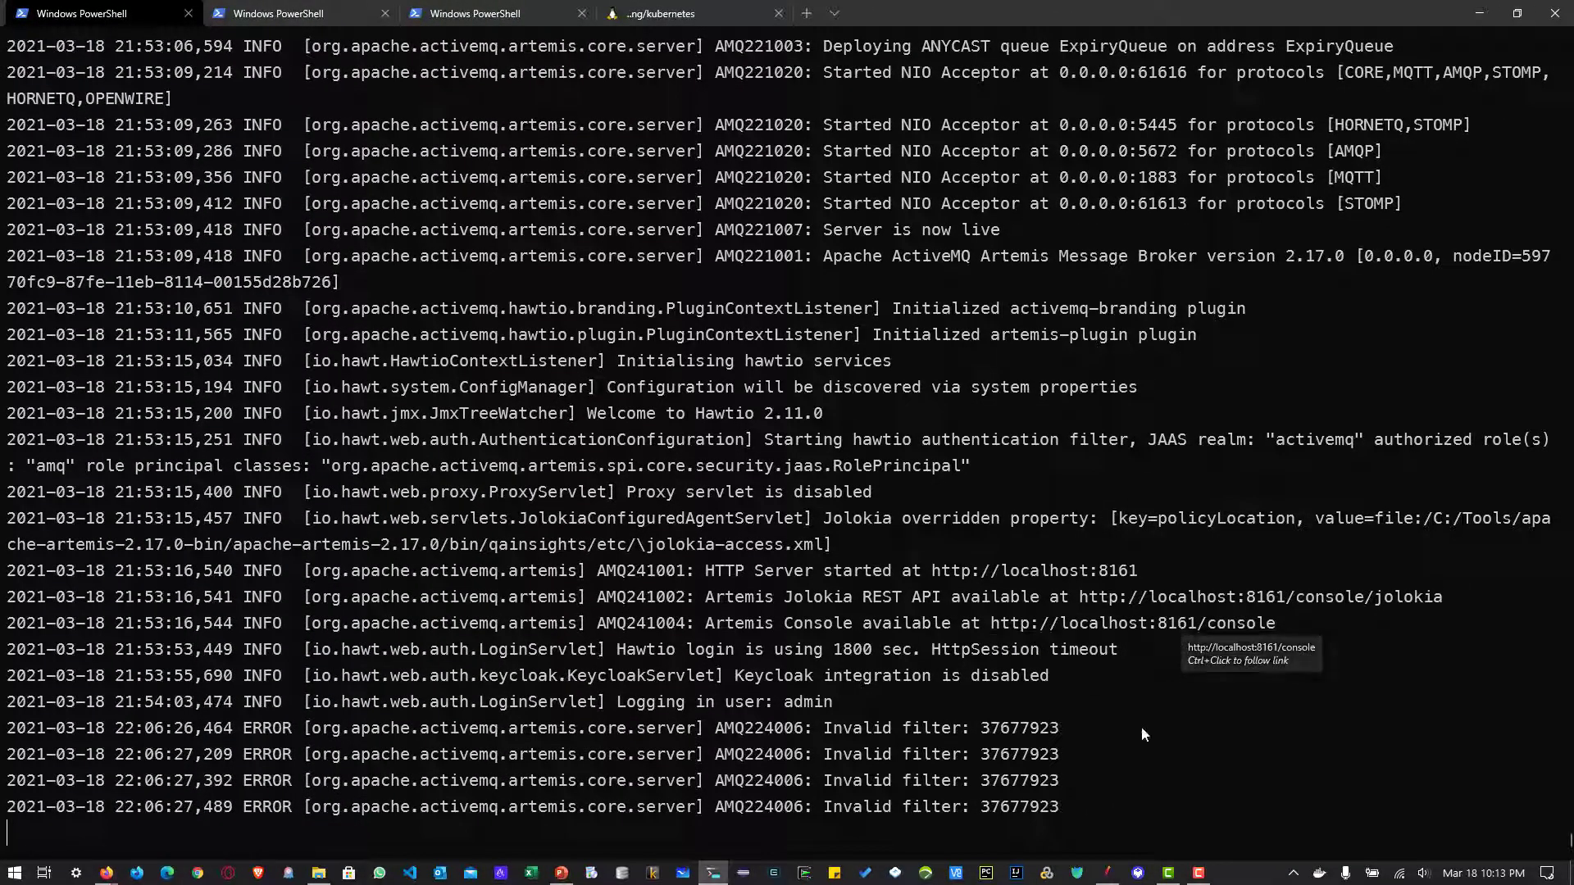
Switch to JMeter and review the JMS Point-to-Point sampler's connection factory, request and receive queue names, and number of samples to aggregate.
{"action": "mouse_move", "coordinate": [1111, 869]}
{"action": "left_click", "coordinate": [1112, 808]}
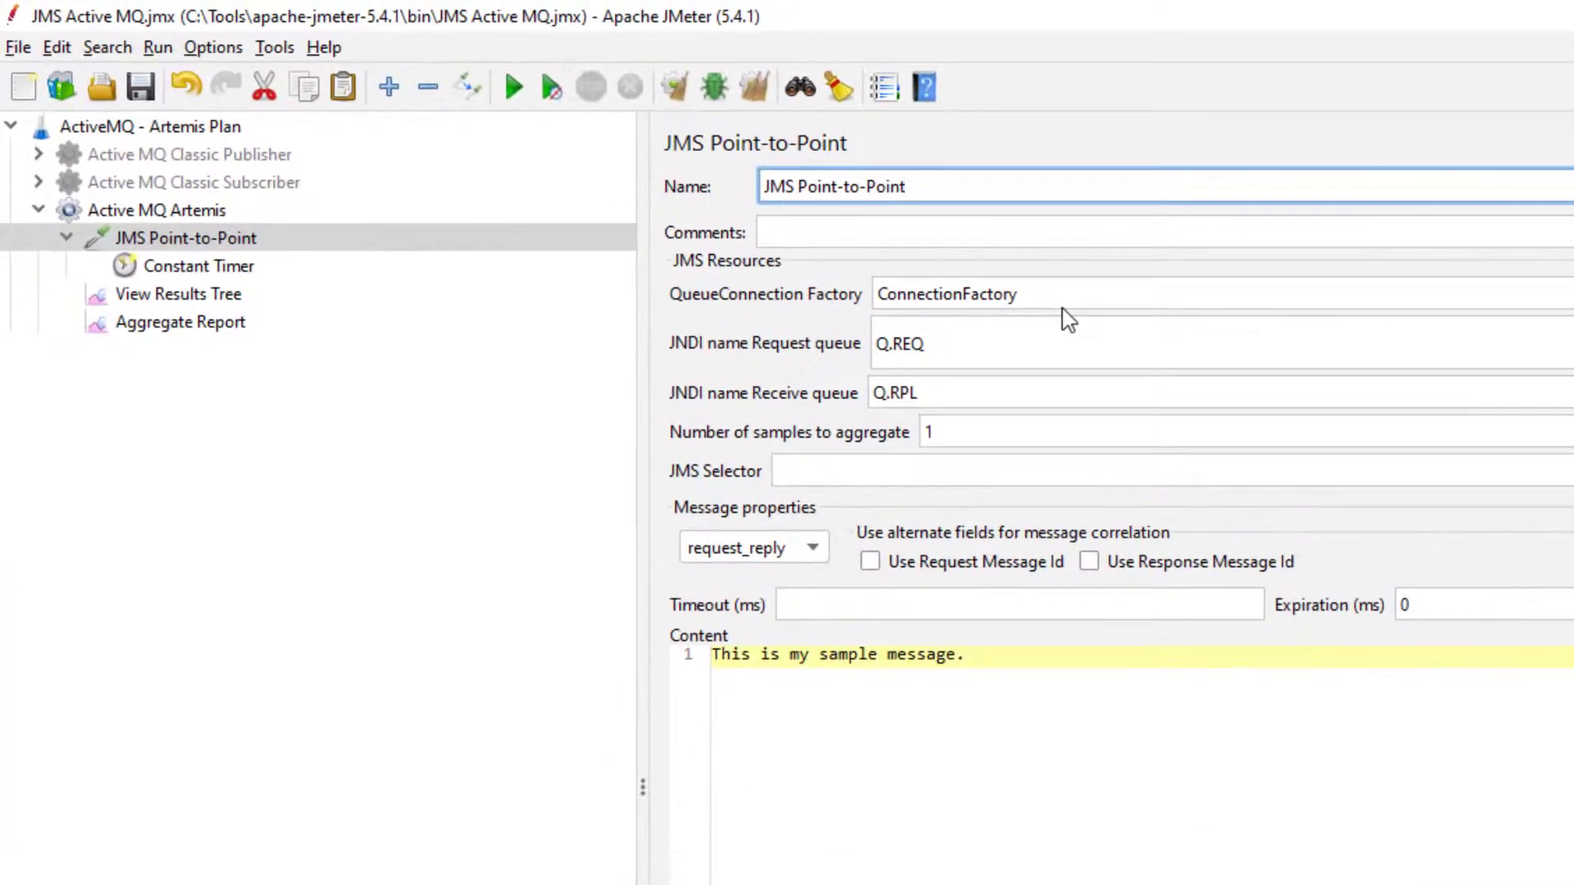
{"action": "left_click", "coordinate": [1069, 293]}
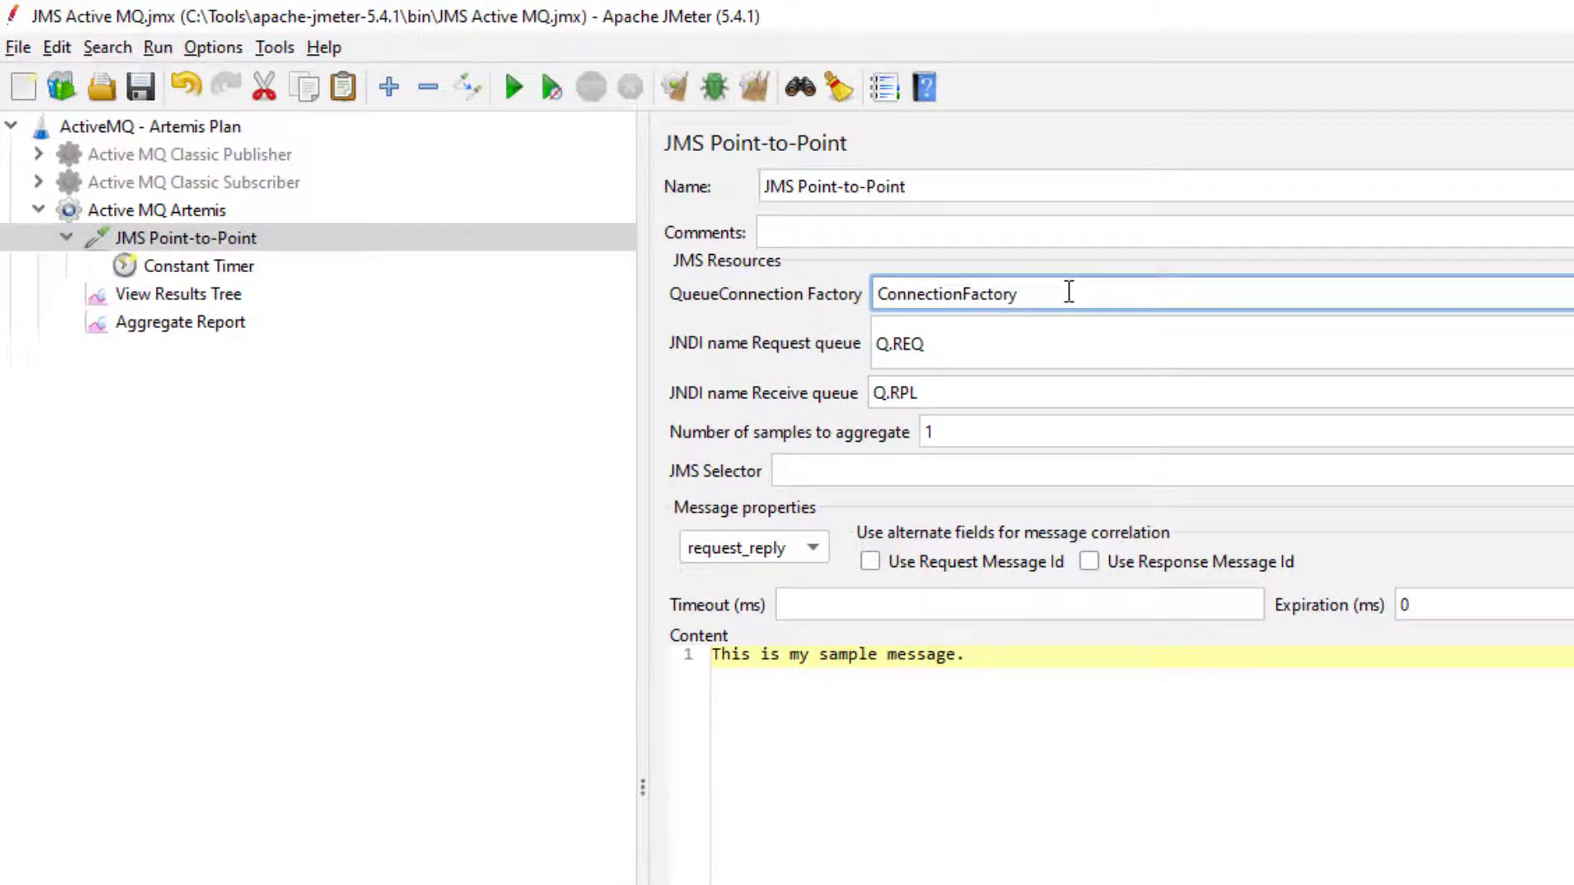
{"action": "left_click", "coordinate": [1059, 356]}
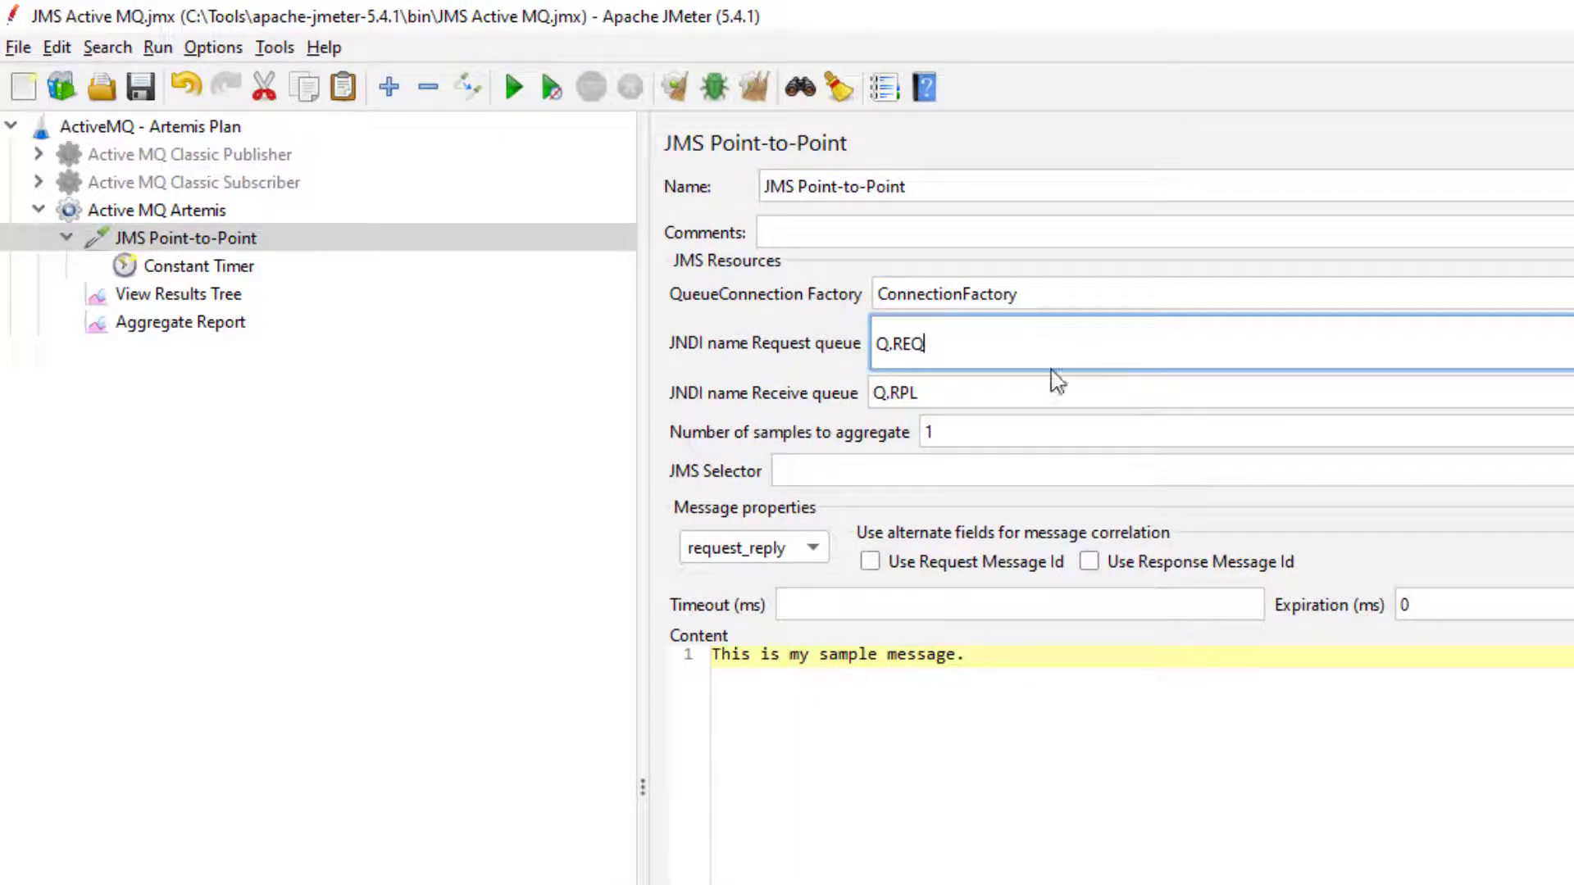
{"action": "left_click", "coordinate": [1034, 395]}
{"action": "left_click", "coordinate": [1033, 358]}
{"action": "left_click", "coordinate": [985, 433]}
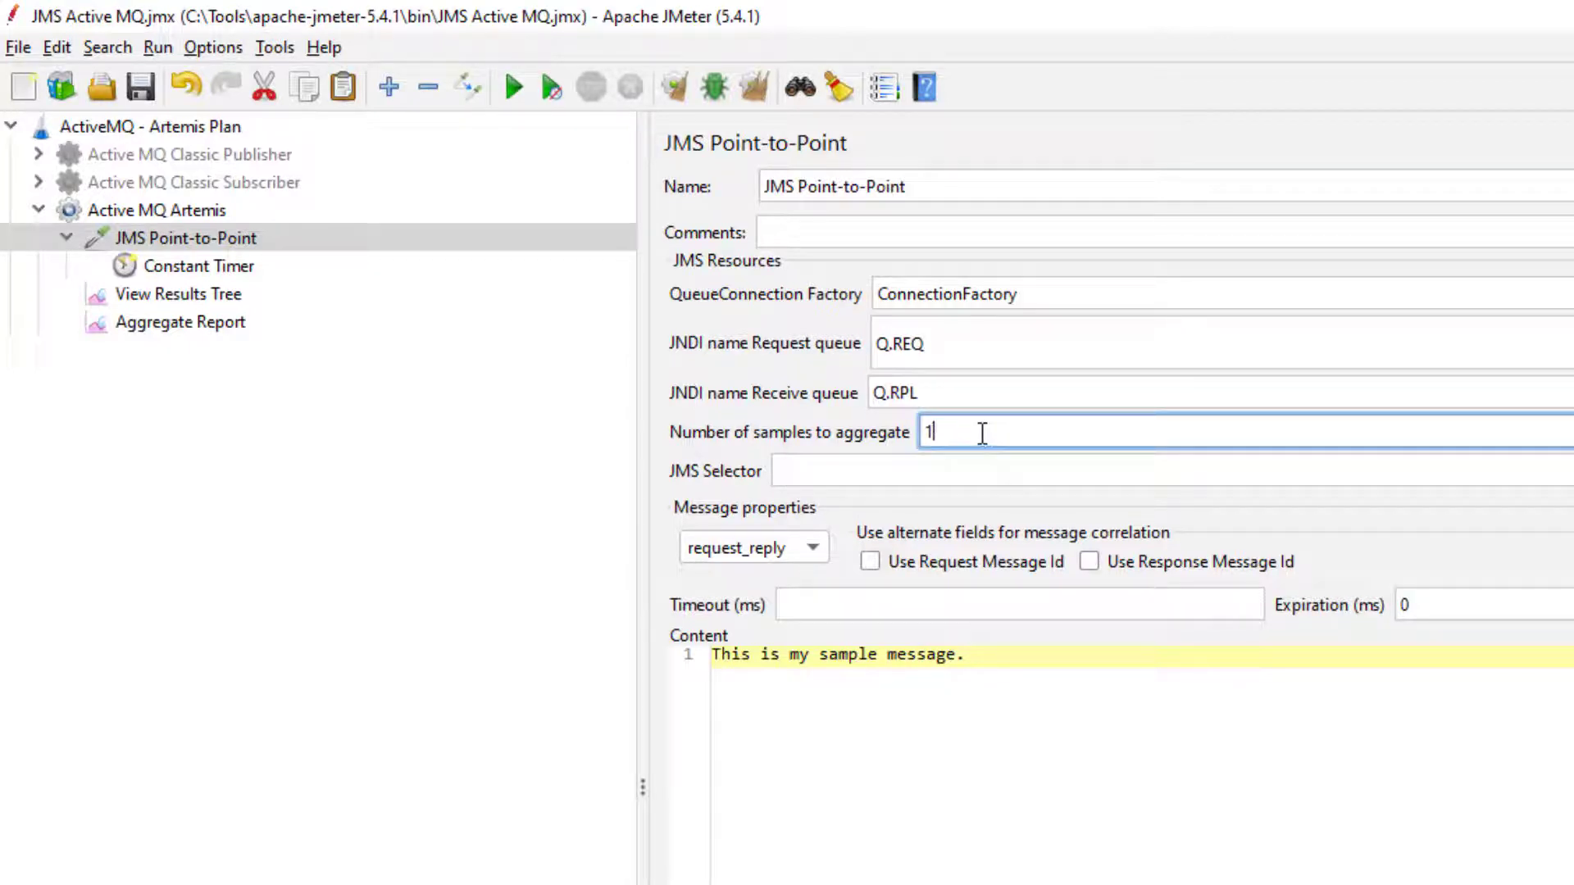
Review the sampler's communication style options, keeping request_reply, and look at the message content.
{"action": "left_click", "coordinate": [762, 553]}
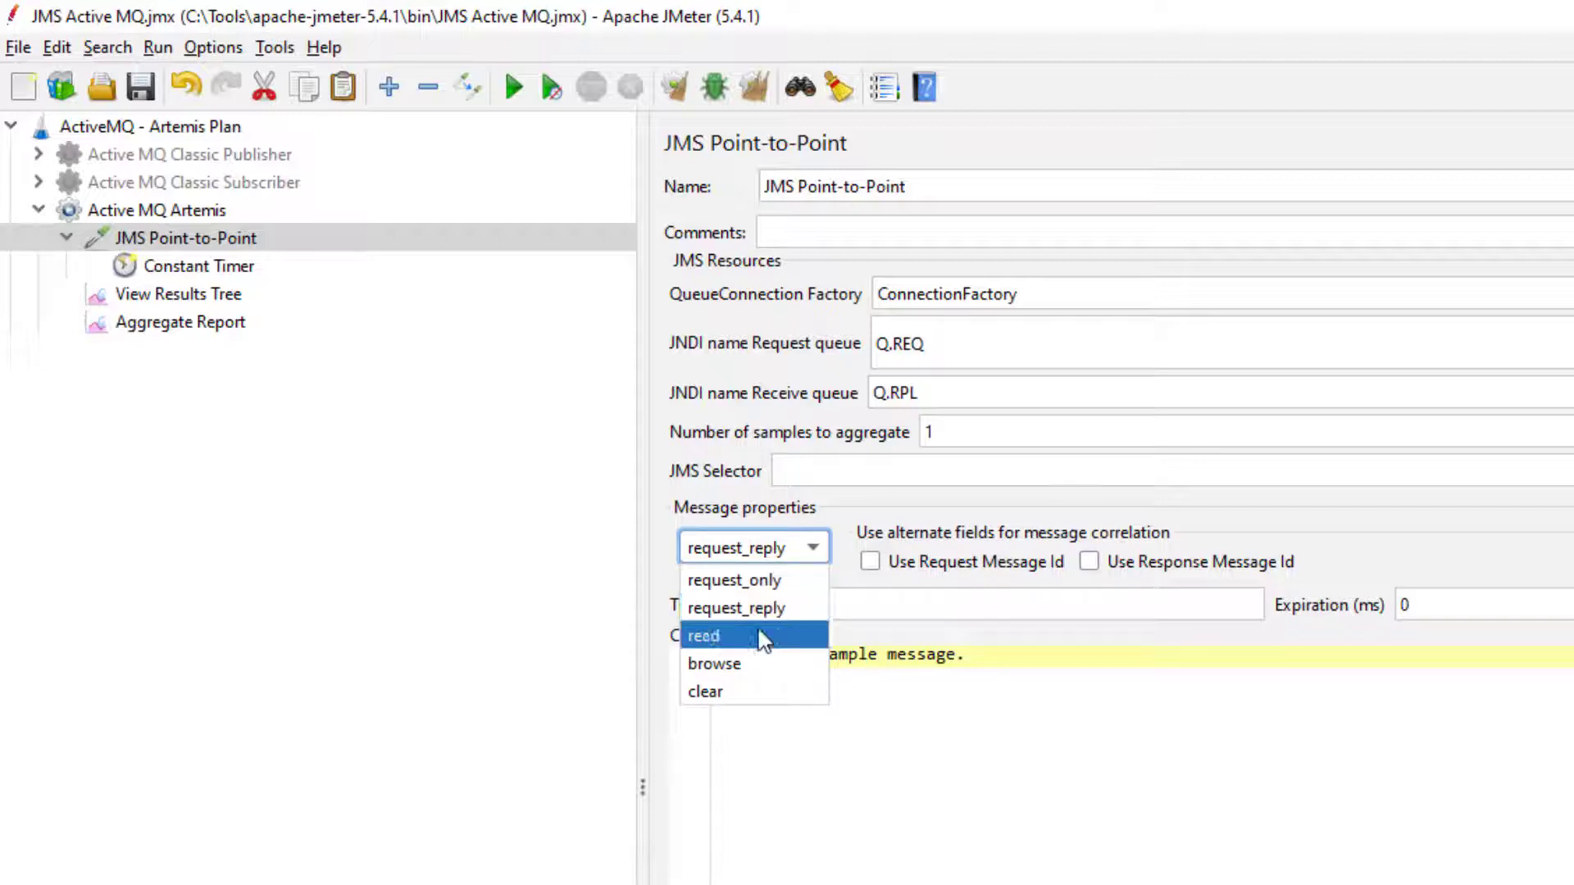
{"action": "left_click", "coordinate": [778, 610]}
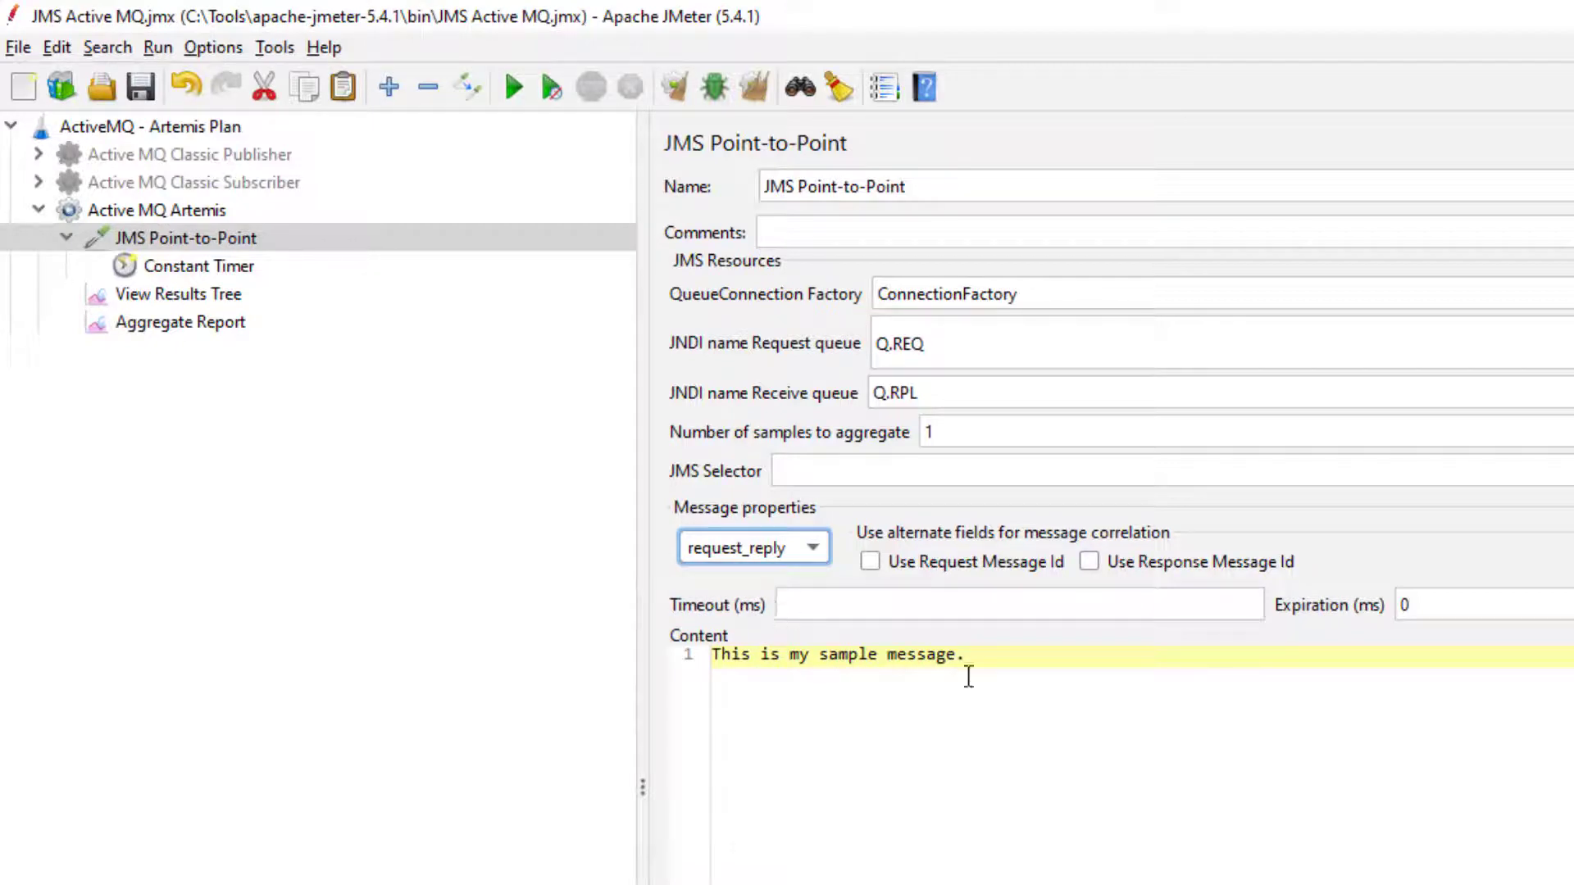
{"action": "left_click", "coordinate": [994, 656]}
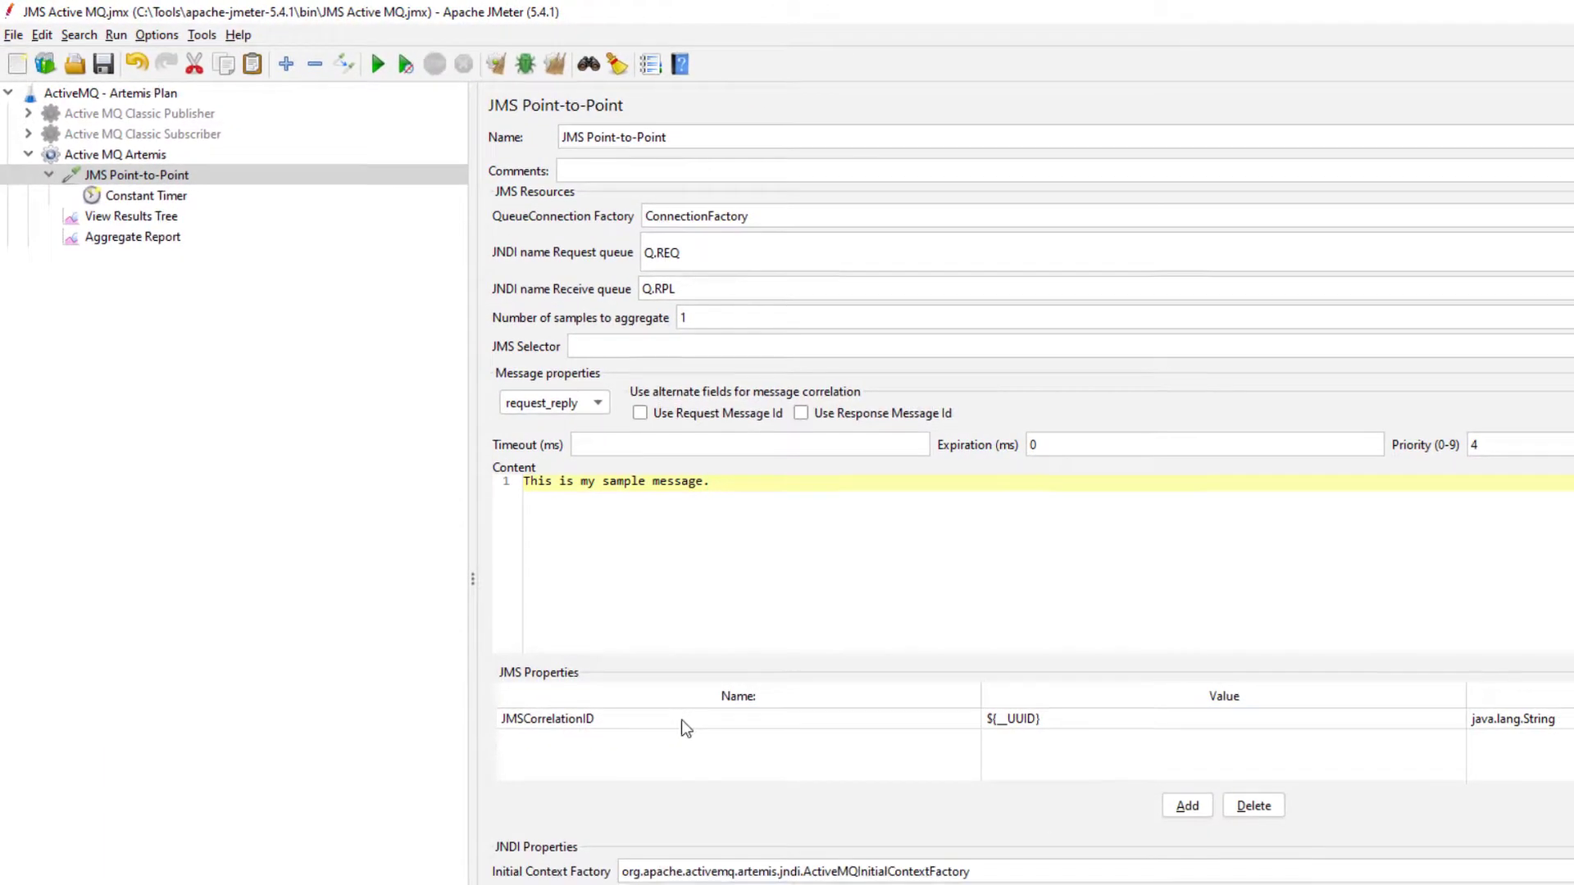
Examine the JMSCorrelationID property, the initial context factory, and the queue.Q.REQ entry in the JNDI properties.
{"action": "left_click", "coordinate": [683, 721]}
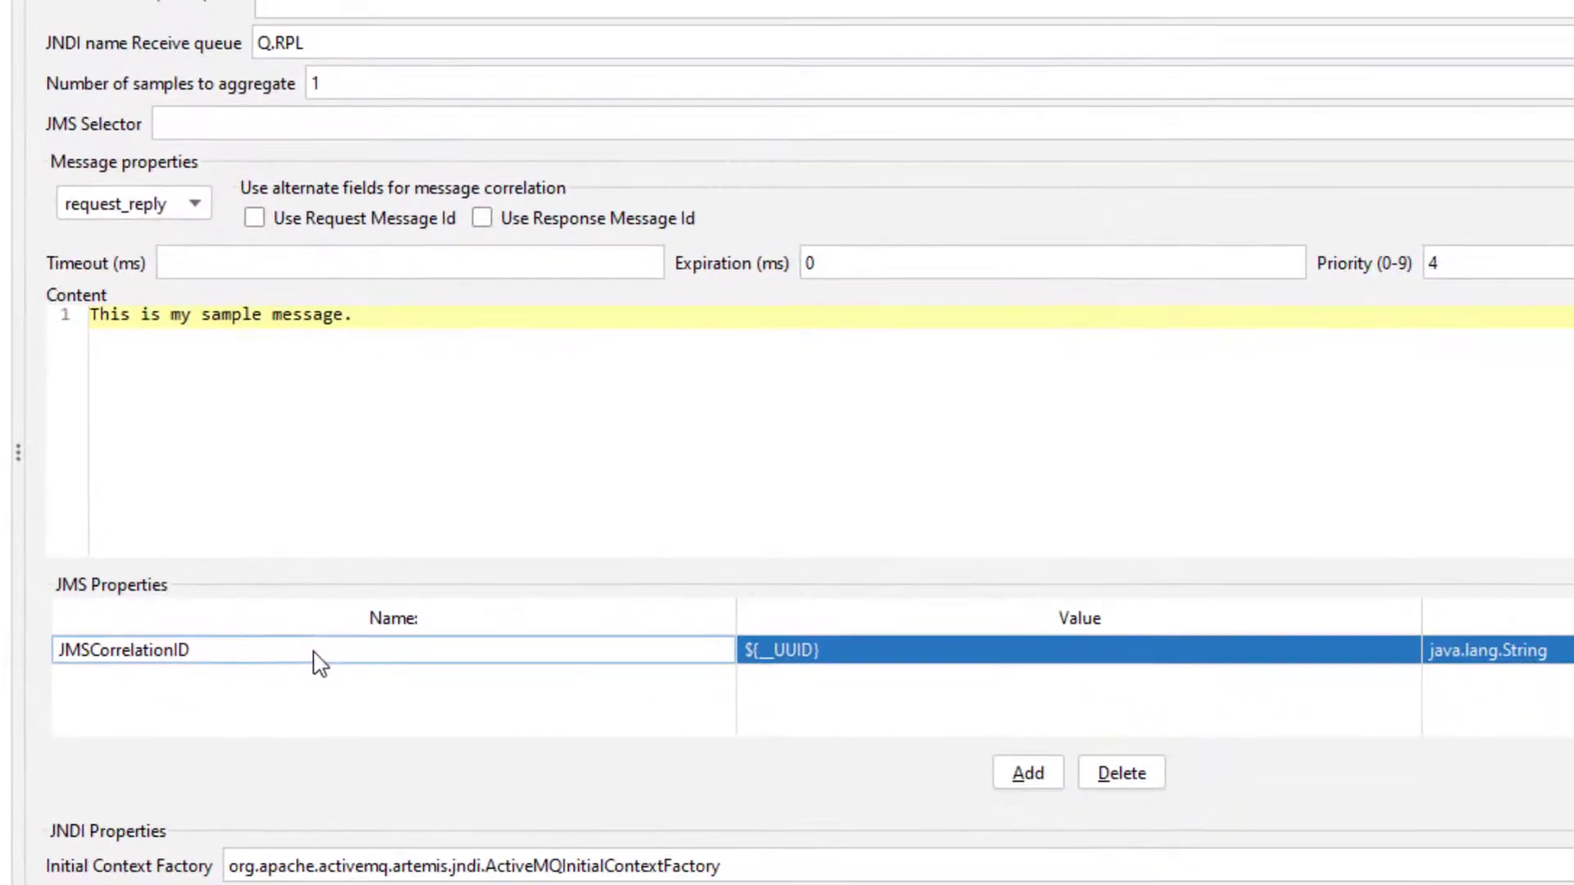
{"action": "left_click", "coordinate": [842, 656]}
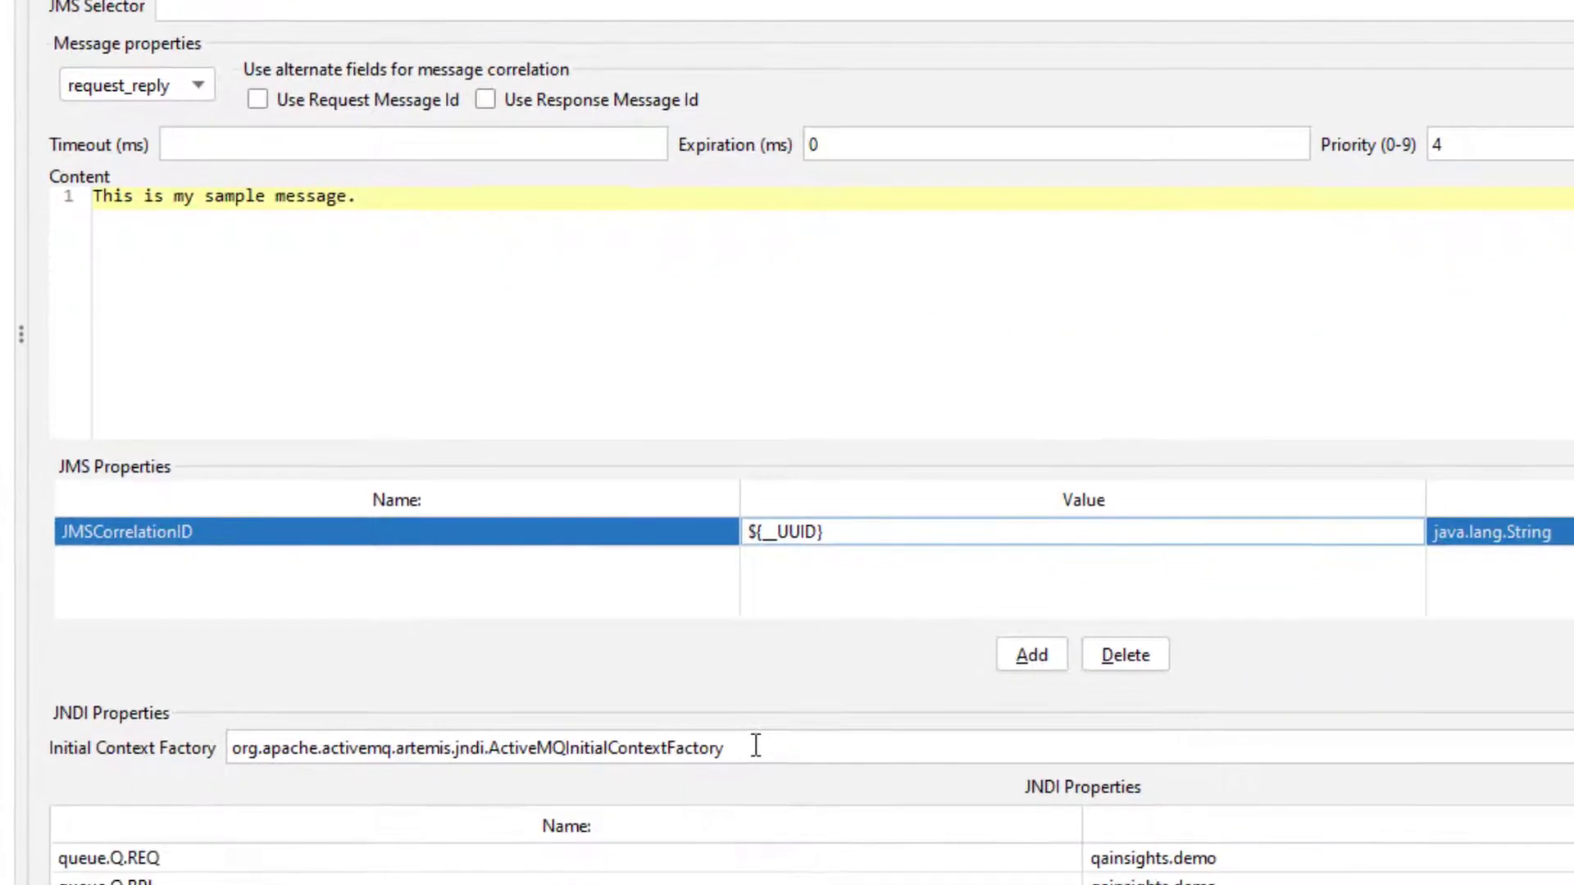
{"action": "left_click", "coordinate": [751, 867]}
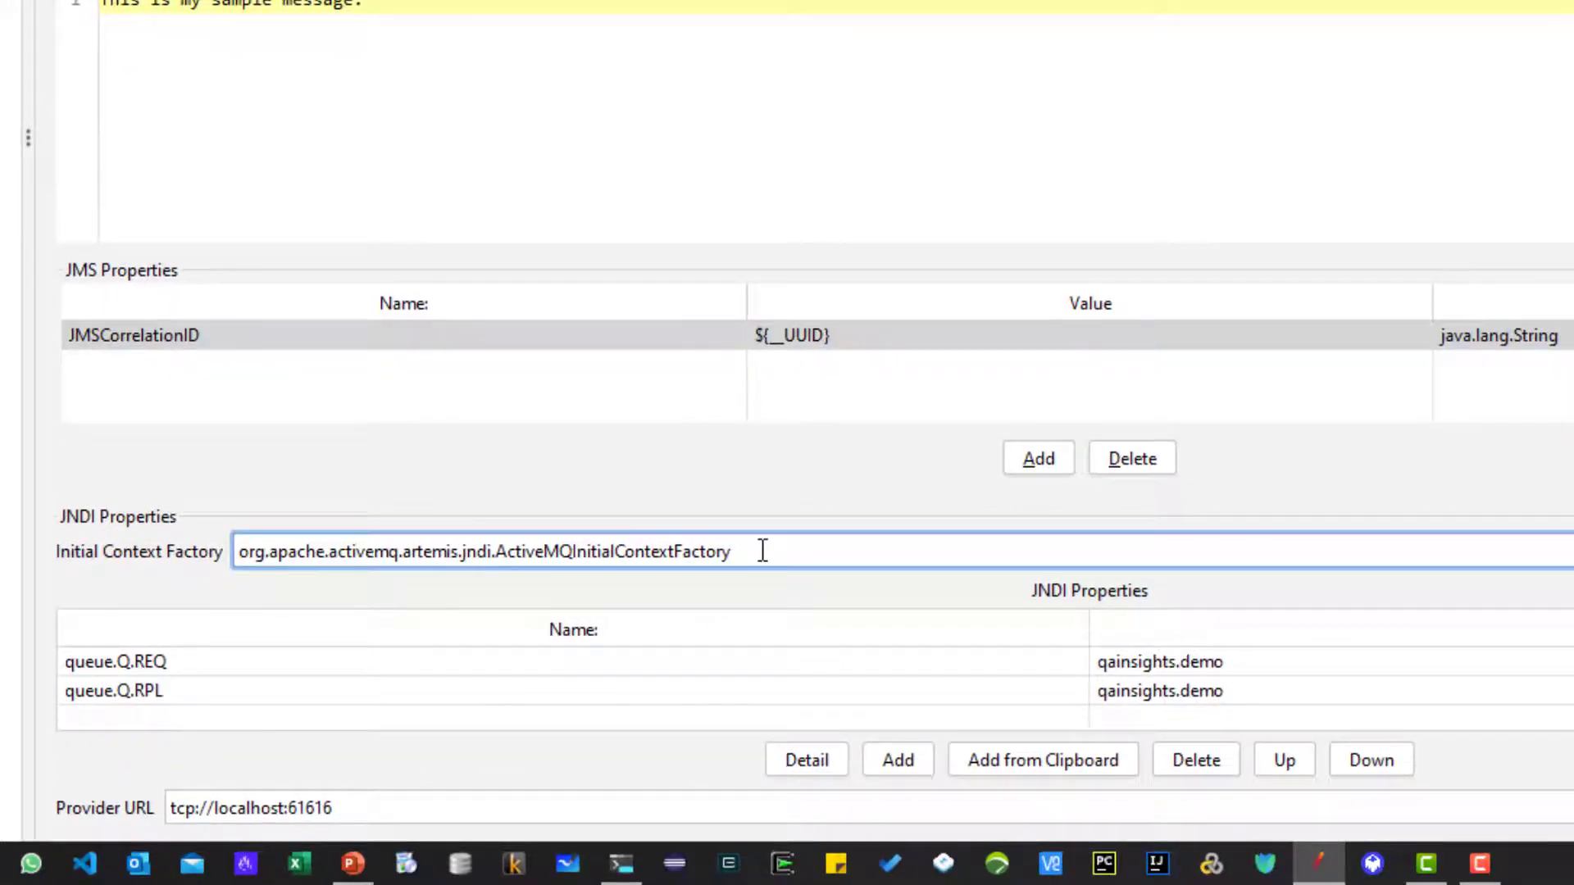
{"action": "left_click", "coordinate": [656, 672]}
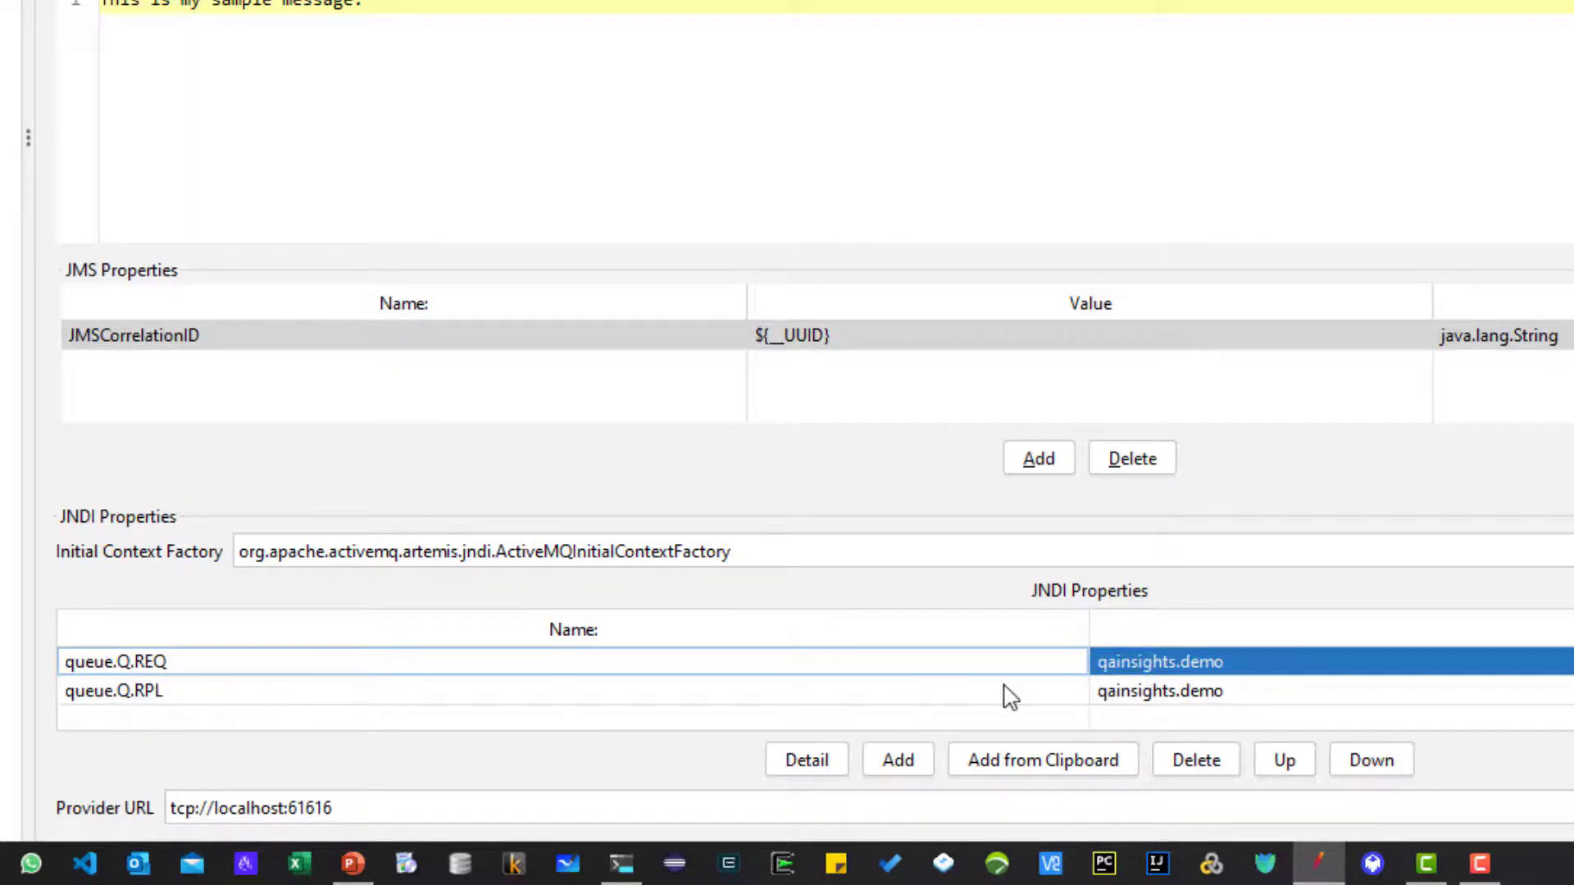
{"action": "double_click", "coordinate": [1259, 671]}
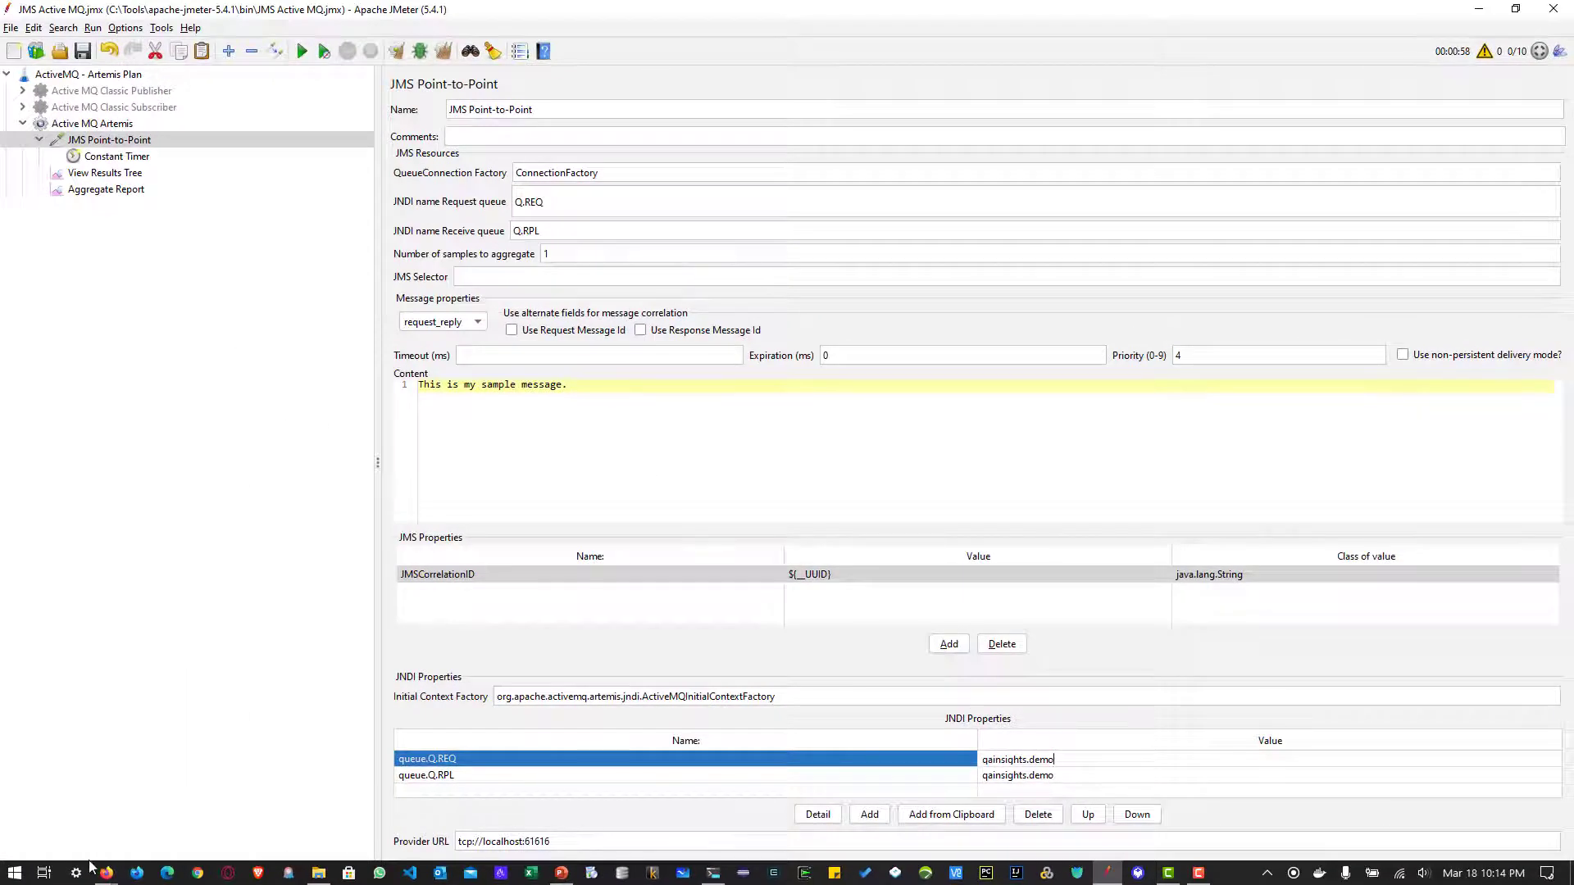
View the broker status in the Artemis Console in the browser, and return to JMeter.
{"action": "mouse_move", "coordinate": [106, 872]}
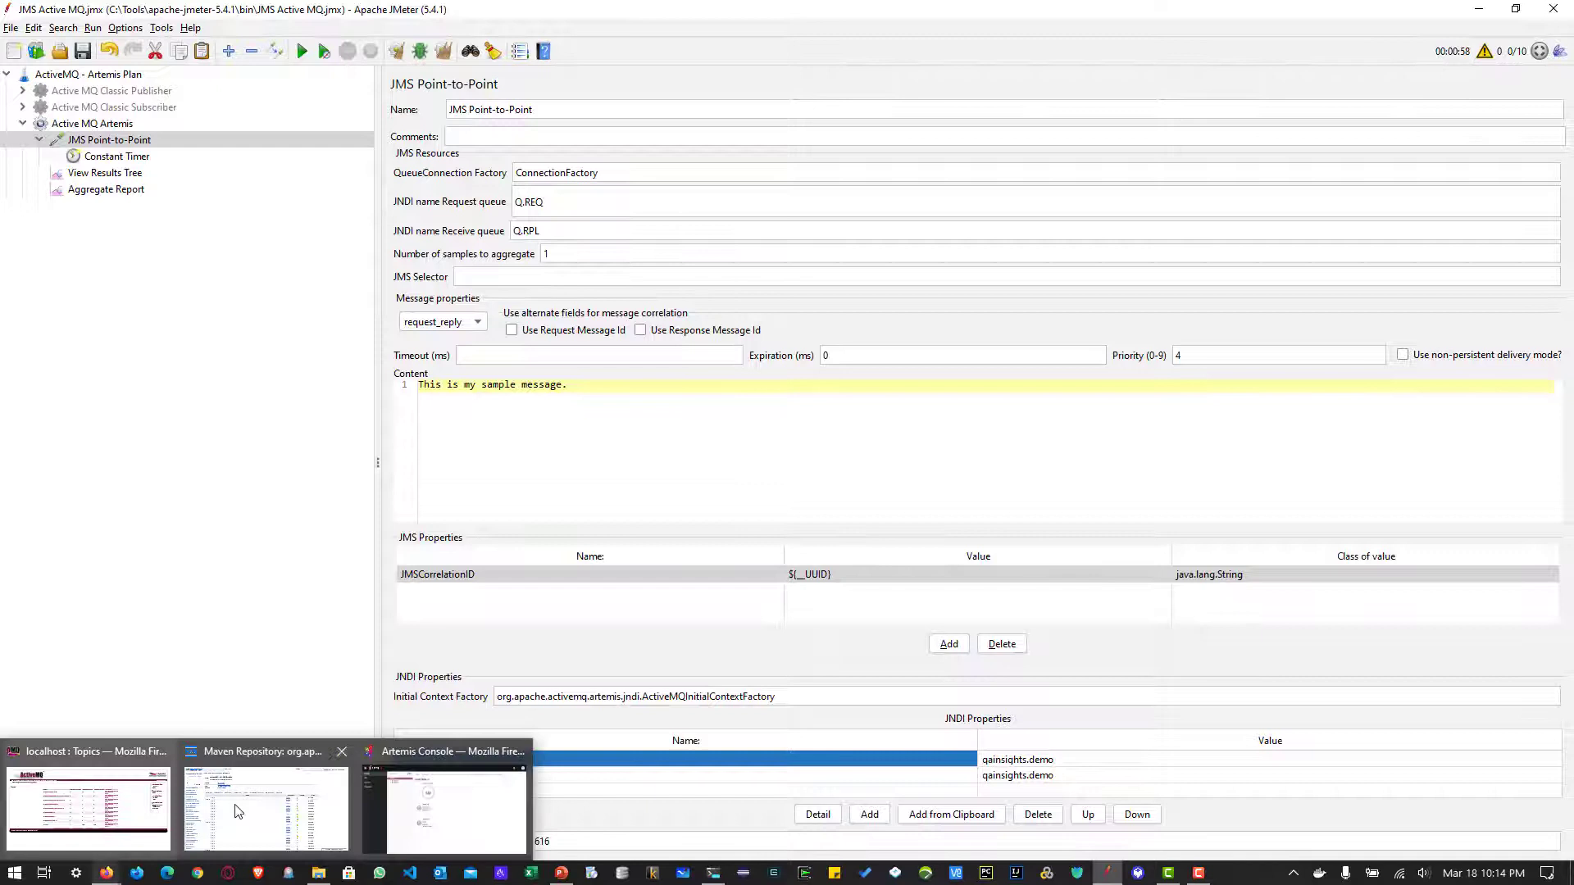
{"action": "left_click", "coordinate": [448, 784]}
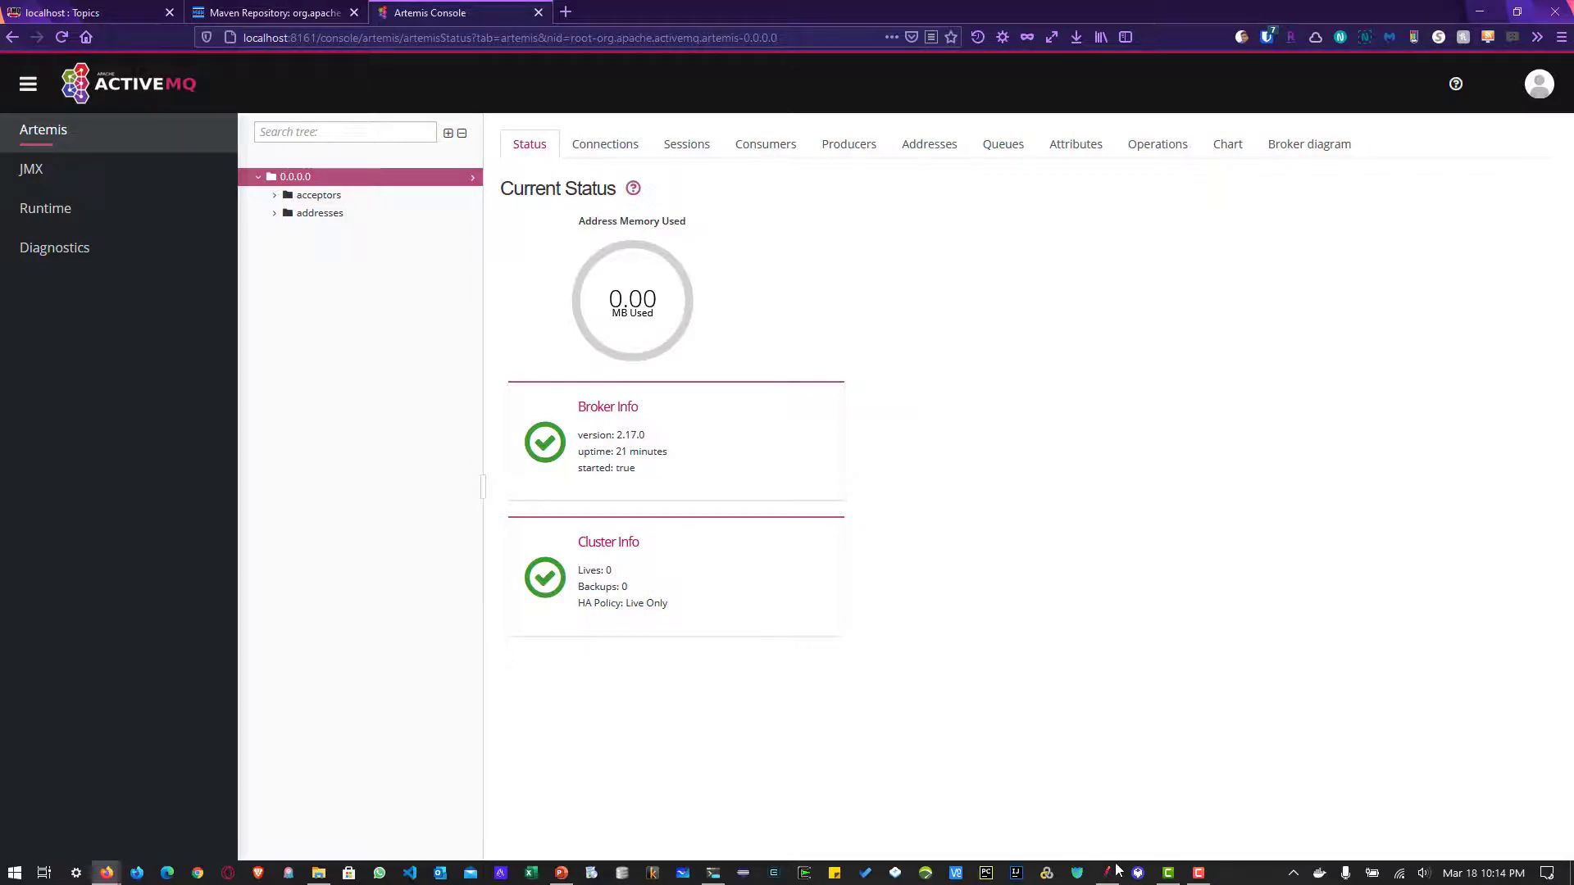
{"action": "mouse_move", "coordinate": [1116, 872]}
{"action": "left_click", "coordinate": [1115, 805]}
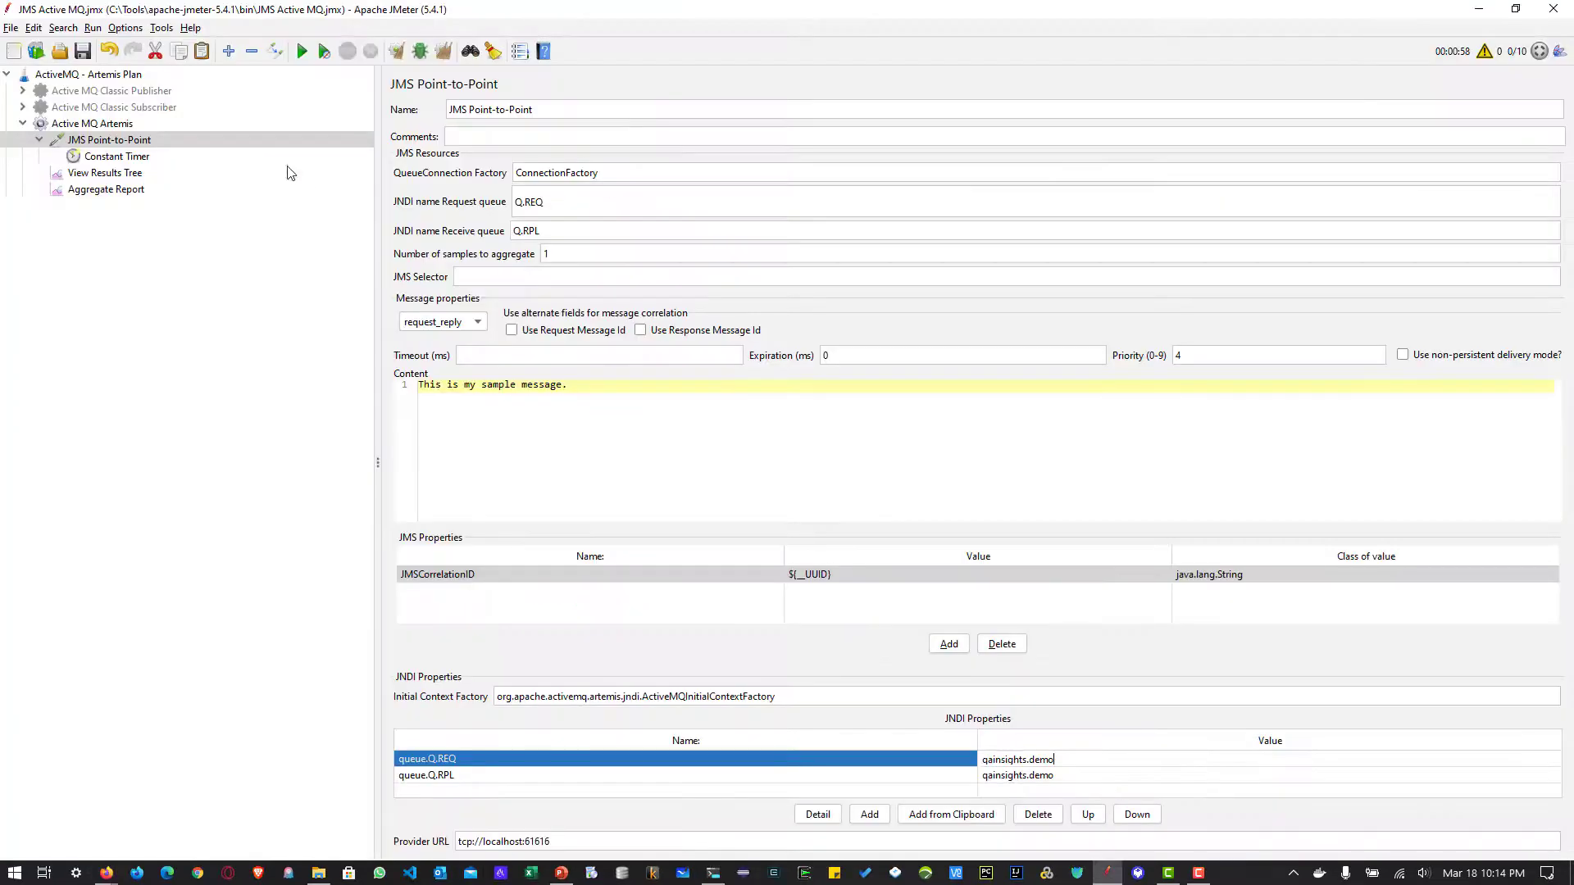
Review the Active MQ Artemis thread group's settings and the Constant Timer's thread delay.
{"action": "left_click", "coordinate": [93, 124]}
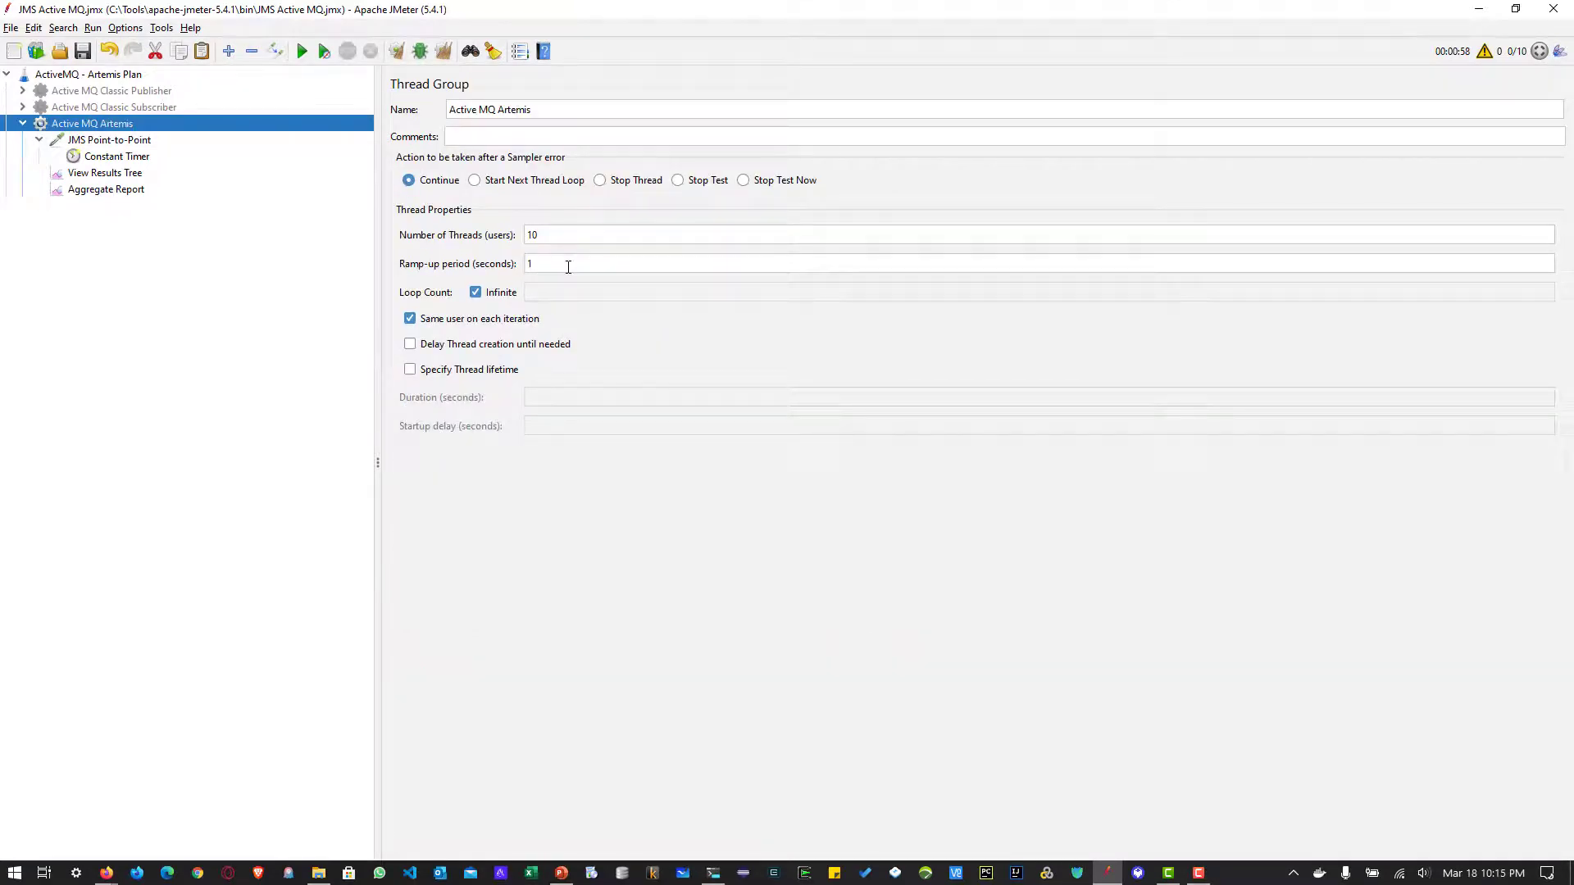
{"action": "left_click", "coordinate": [104, 158]}
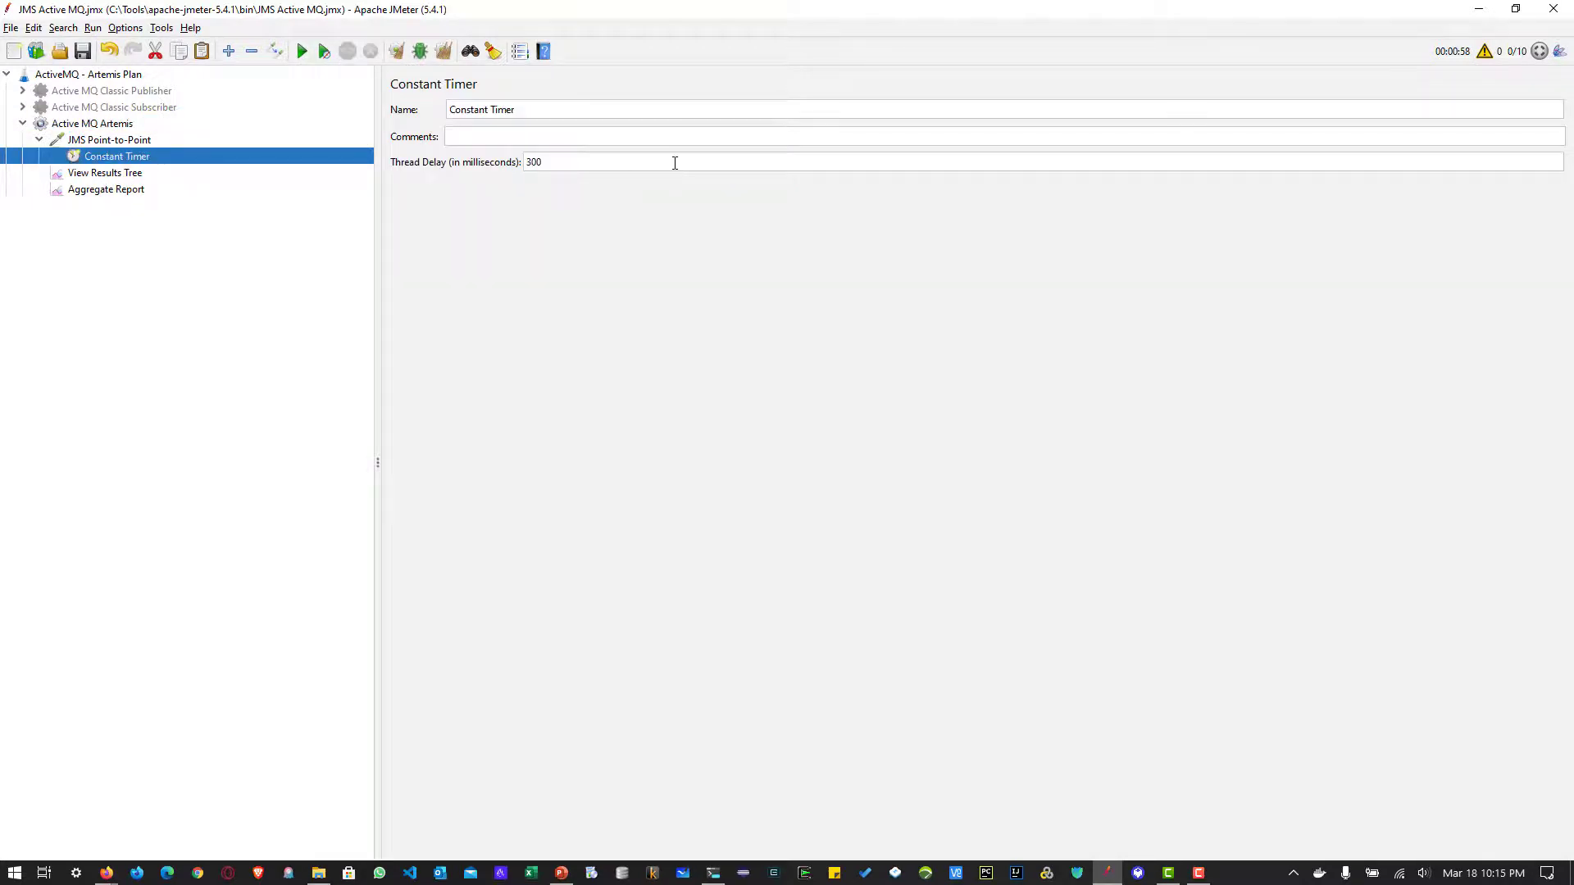
Start the Artemis test from the View Results Tree and view its Aggregate Report.
{"action": "left_click", "coordinate": [106, 174]}
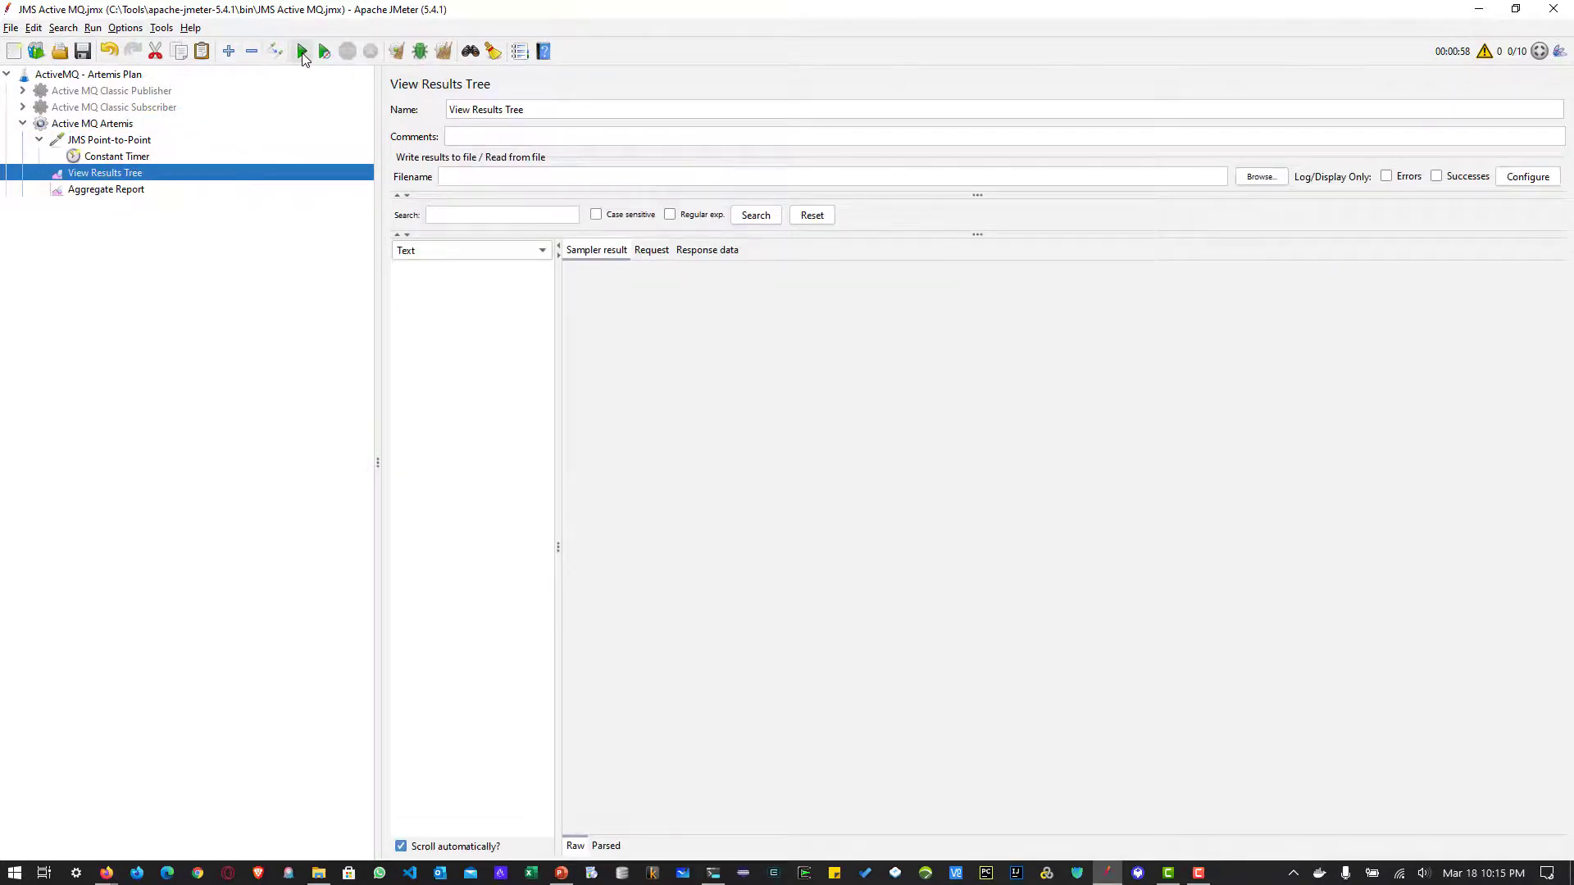
{"action": "left_click", "coordinate": [301, 52]}
{"action": "left_click", "coordinate": [97, 194]}
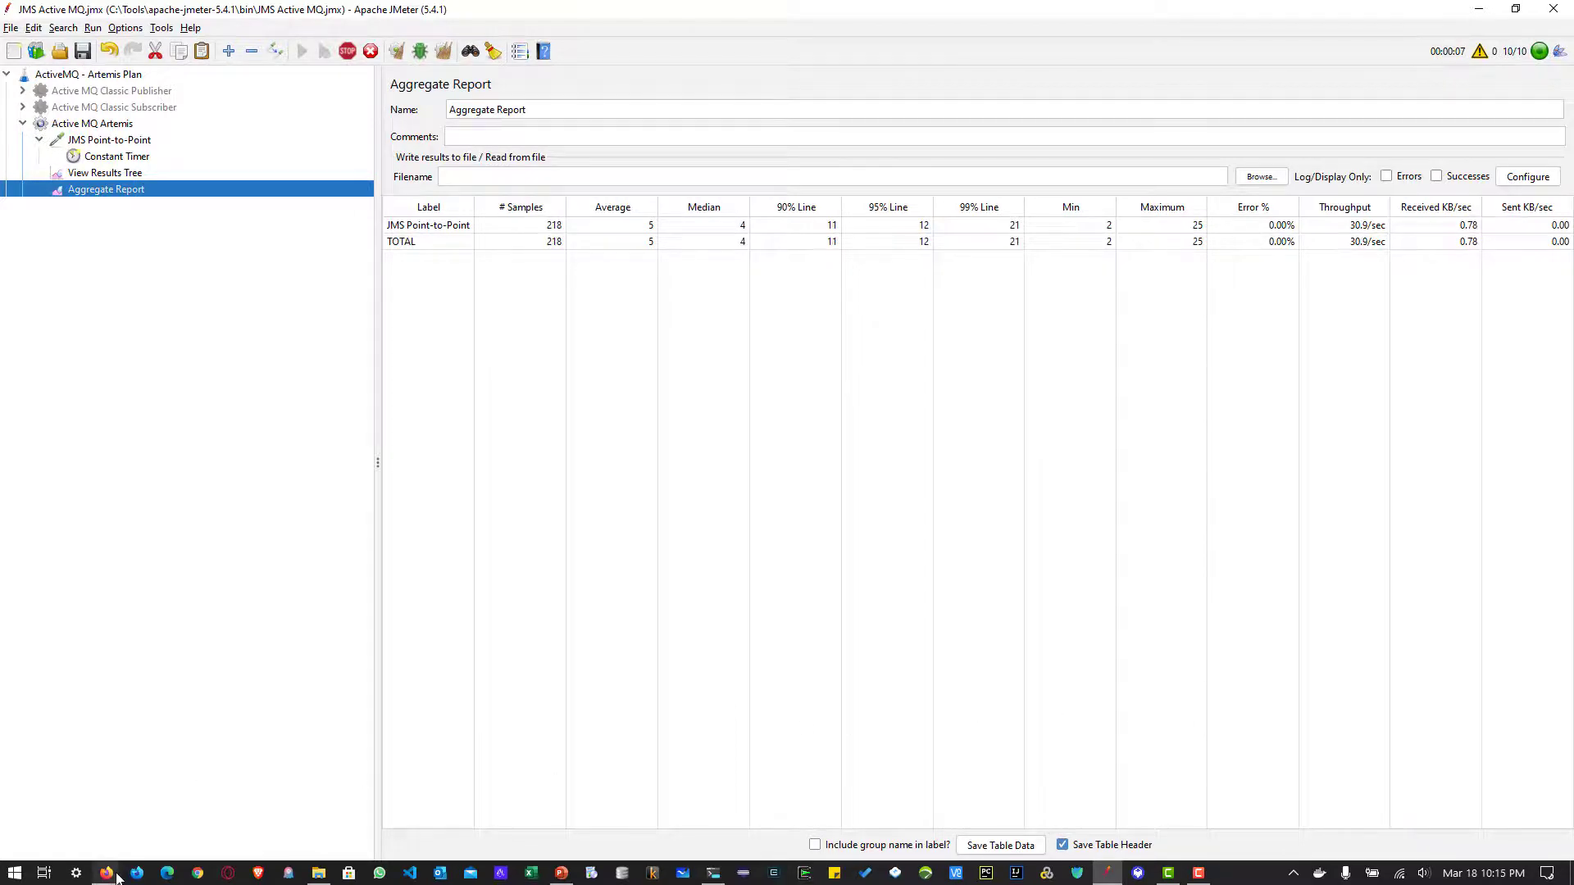
Switch to the Artemis Console in Firefox and open the qainsights.demo anycast queue under the qainsights.demo address.
{"action": "mouse_move", "coordinate": [107, 872]}
{"action": "left_click", "coordinate": [443, 804]}
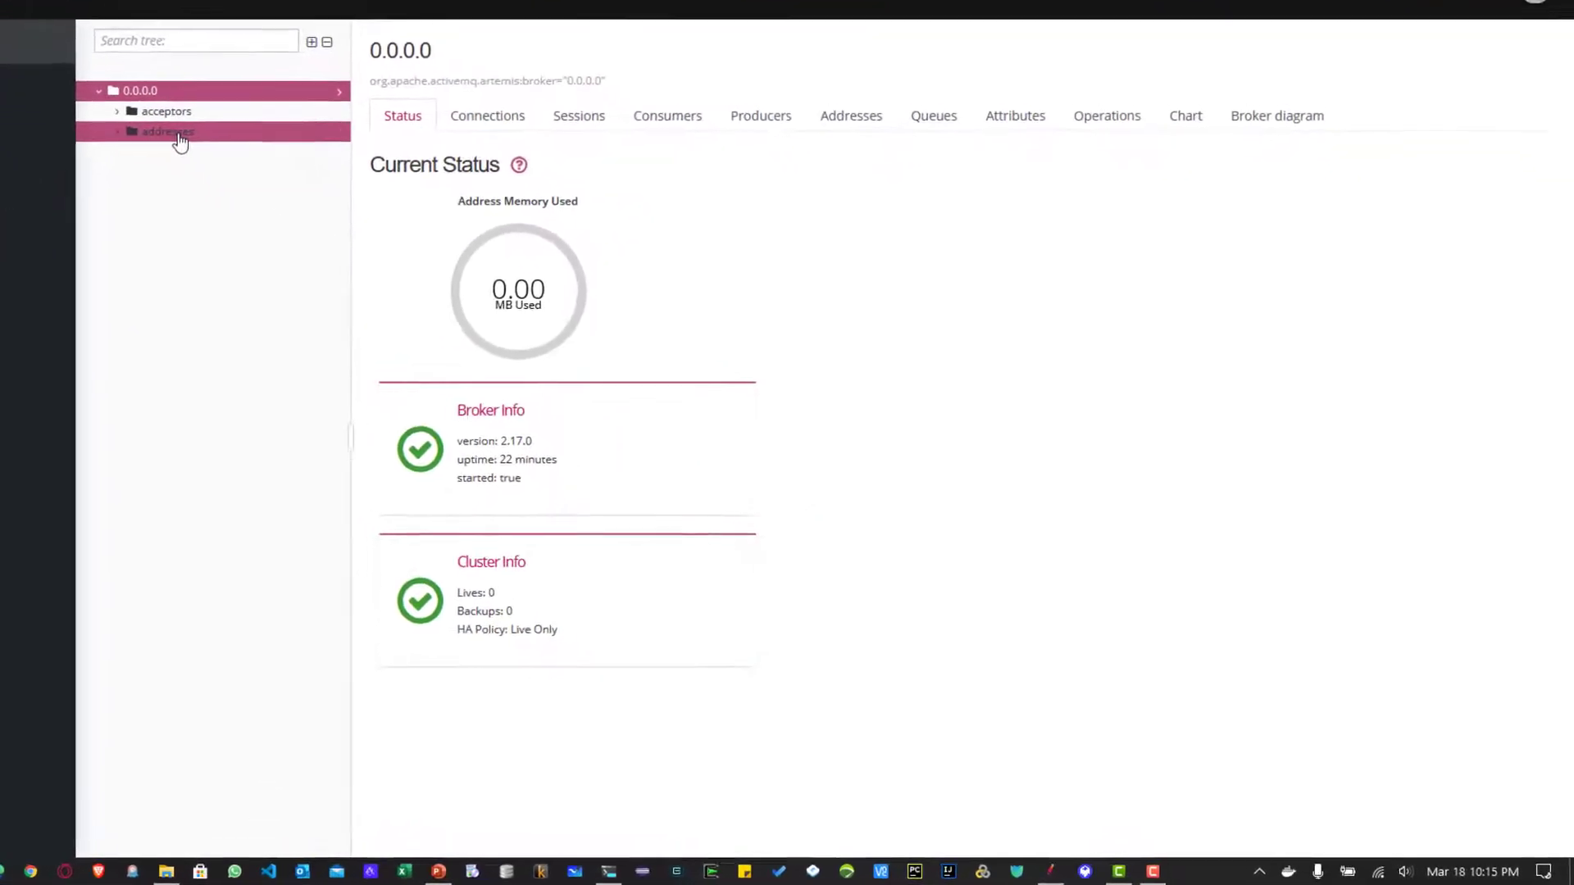
{"action": "left_click", "coordinate": [299, 200]}
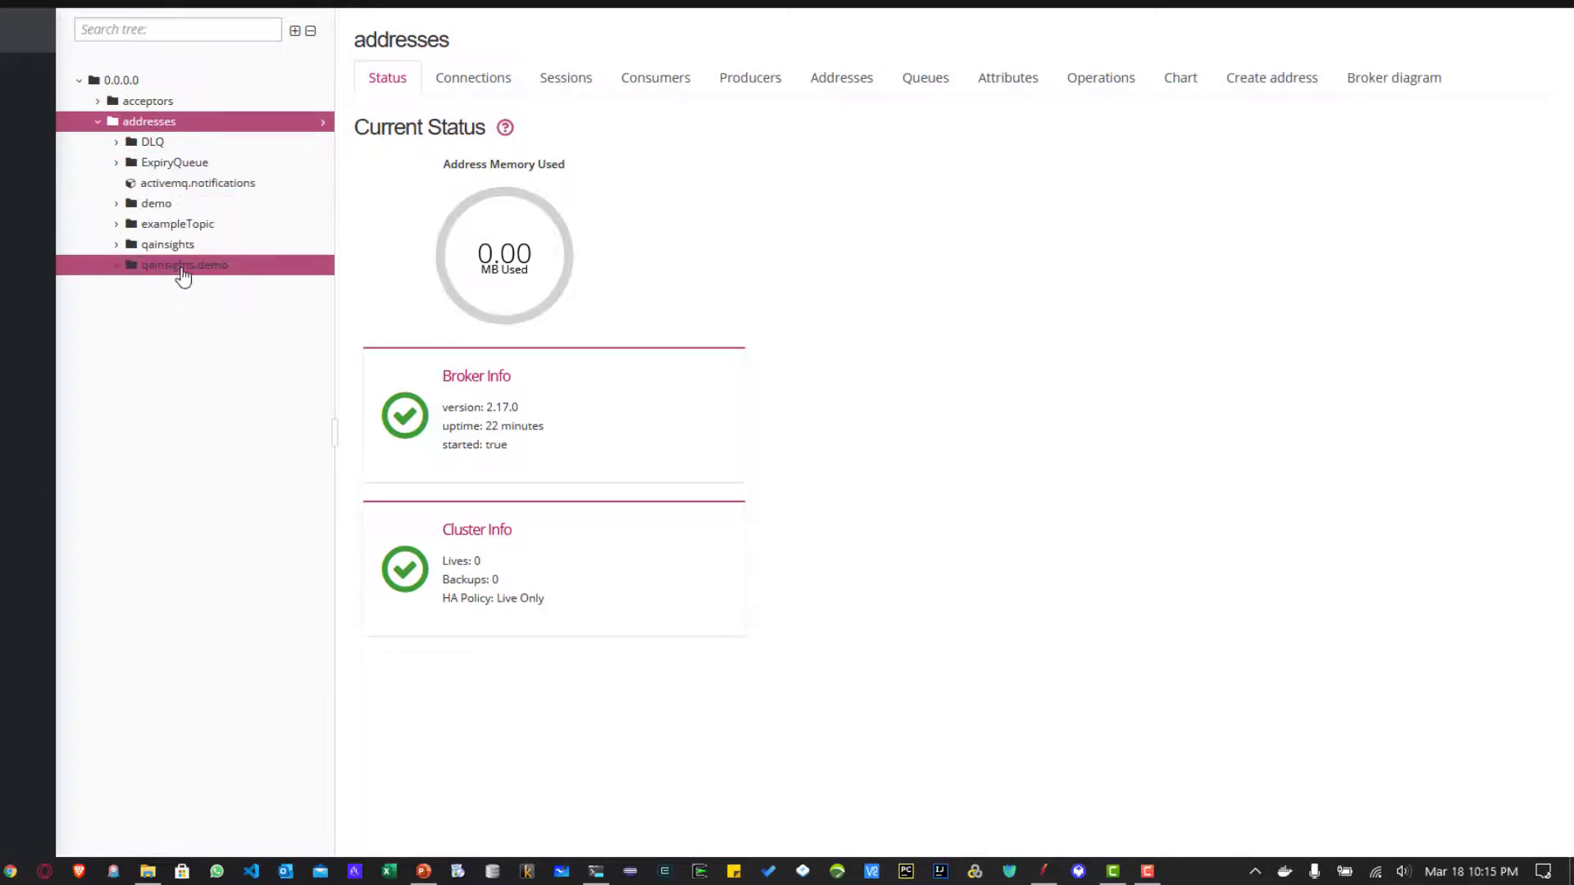
{"action": "left_click", "coordinate": [168, 267]}
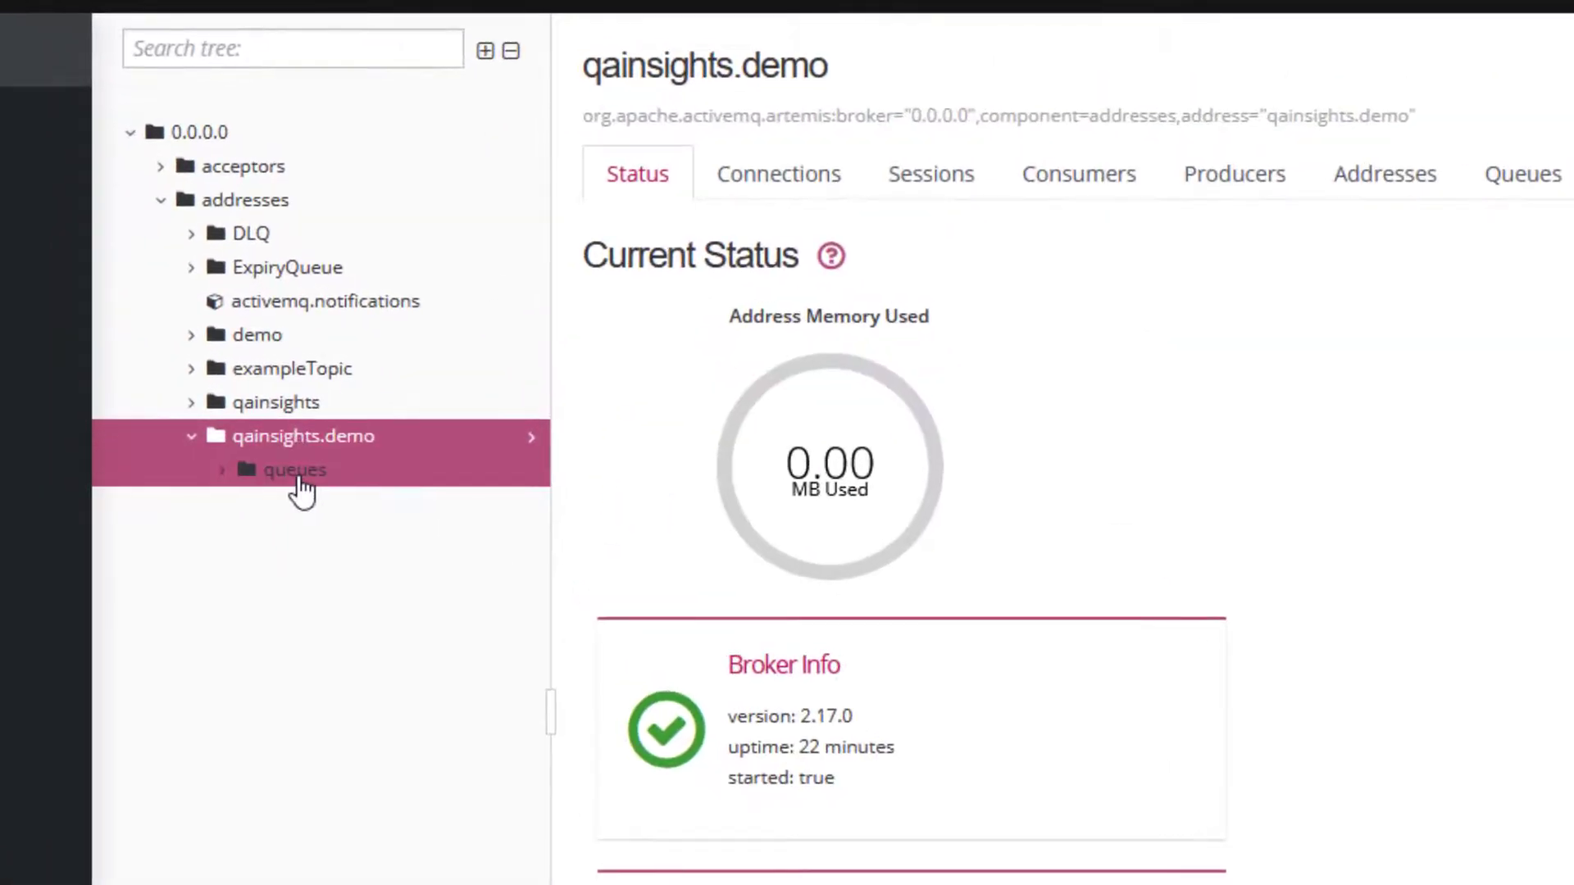
{"action": "left_click", "coordinate": [300, 480]}
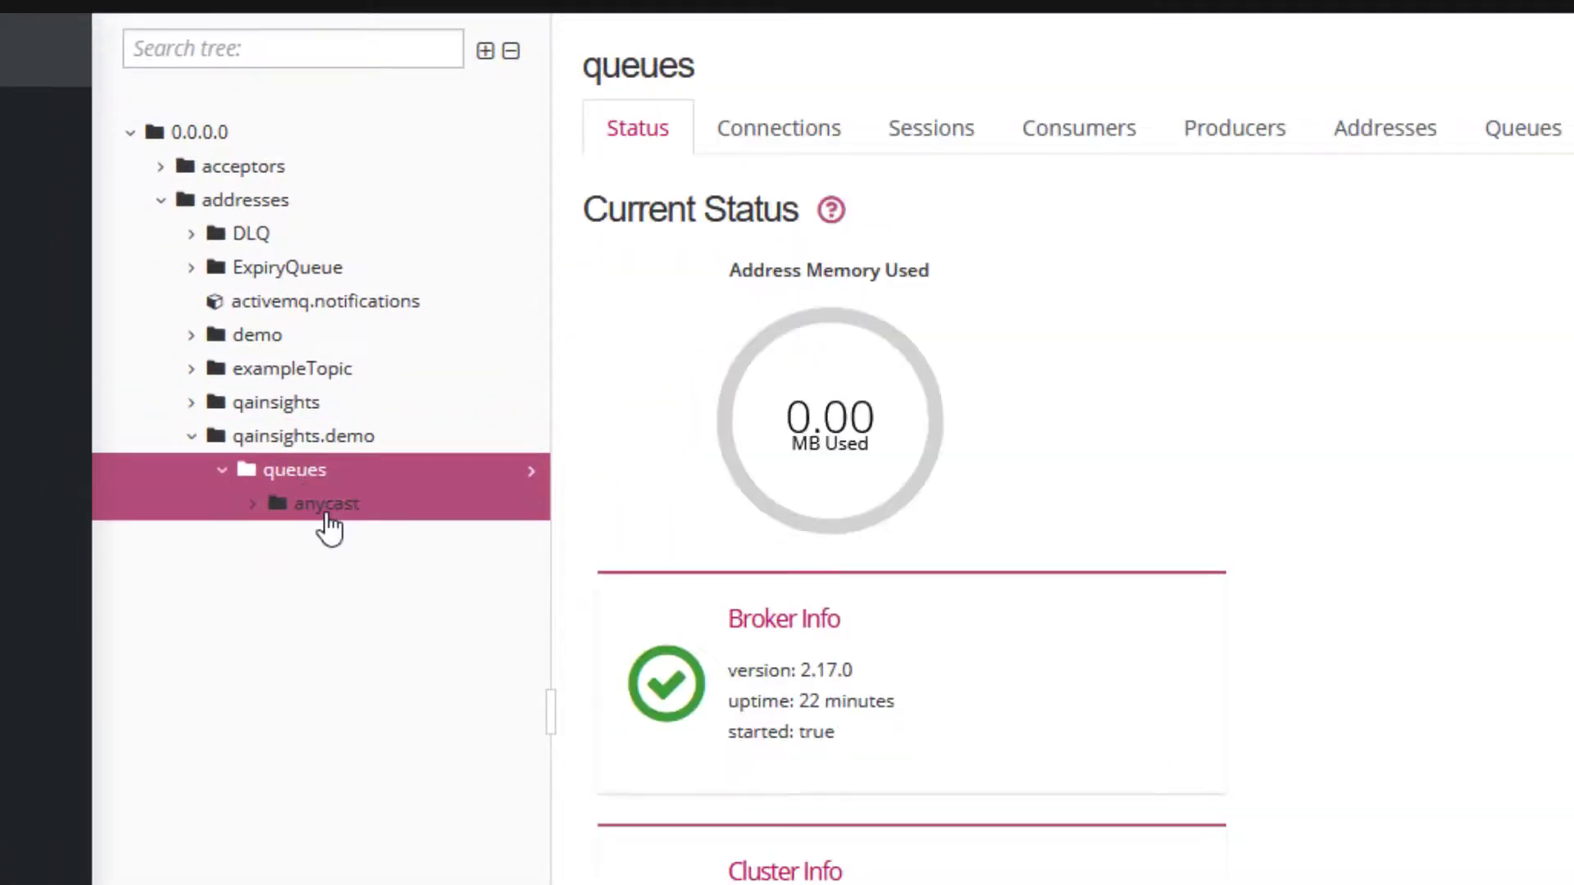
{"action": "left_click", "coordinate": [321, 506]}
{"action": "left_click", "coordinate": [372, 548]}
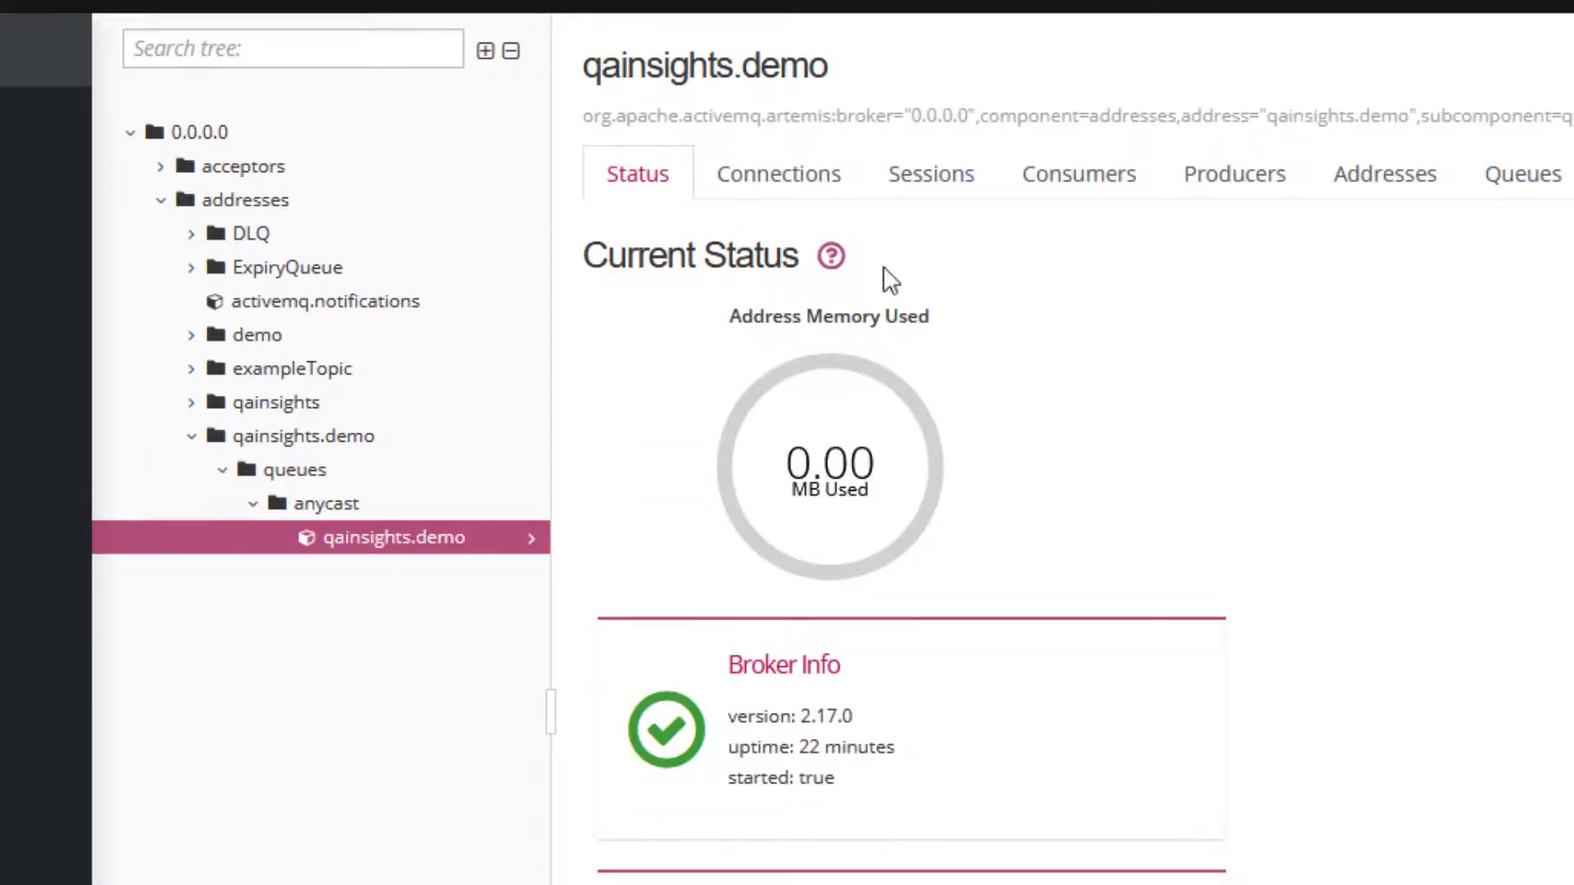
Review the connections, sessions, consumers and producers listed for the qainsights.demo queue.
{"action": "left_click", "coordinate": [828, 188]}
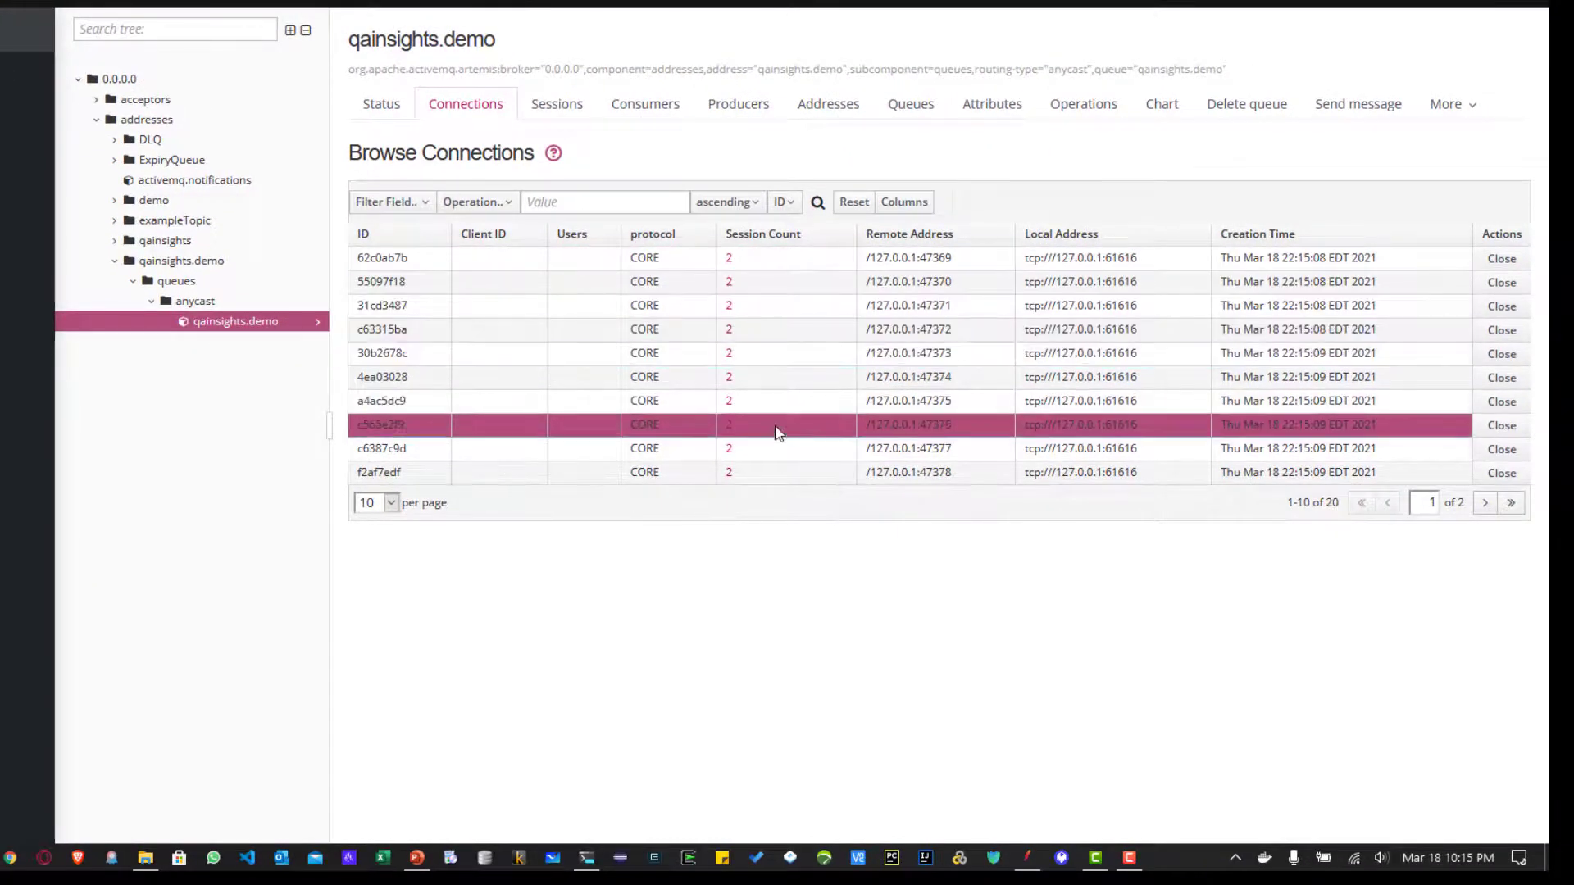
{"action": "left_click", "coordinate": [564, 109]}
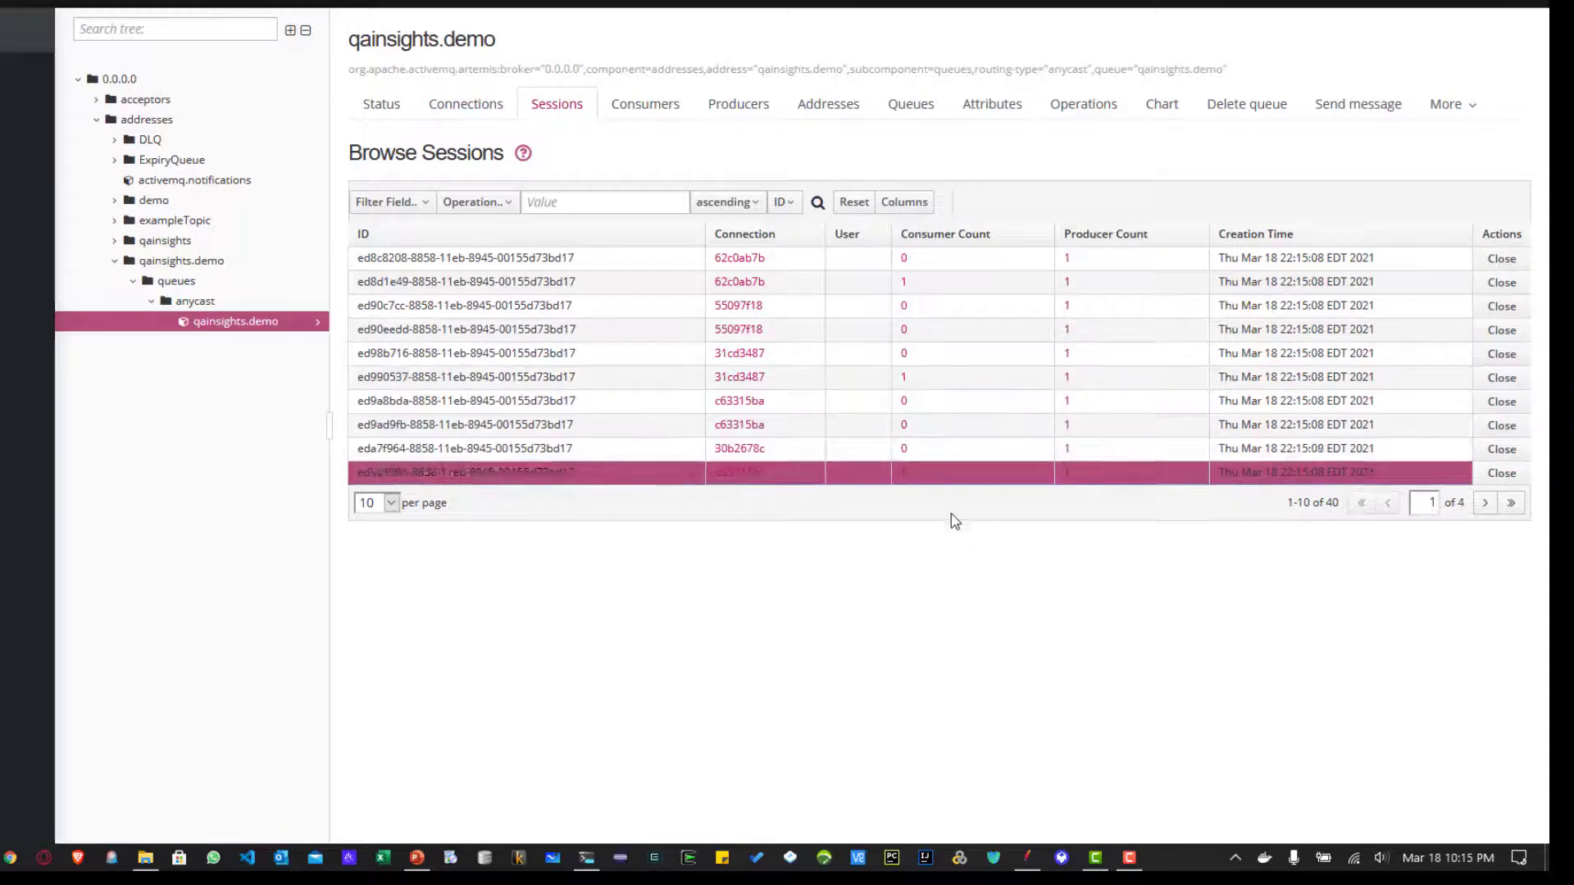
{"action": "left_click", "coordinate": [638, 110]}
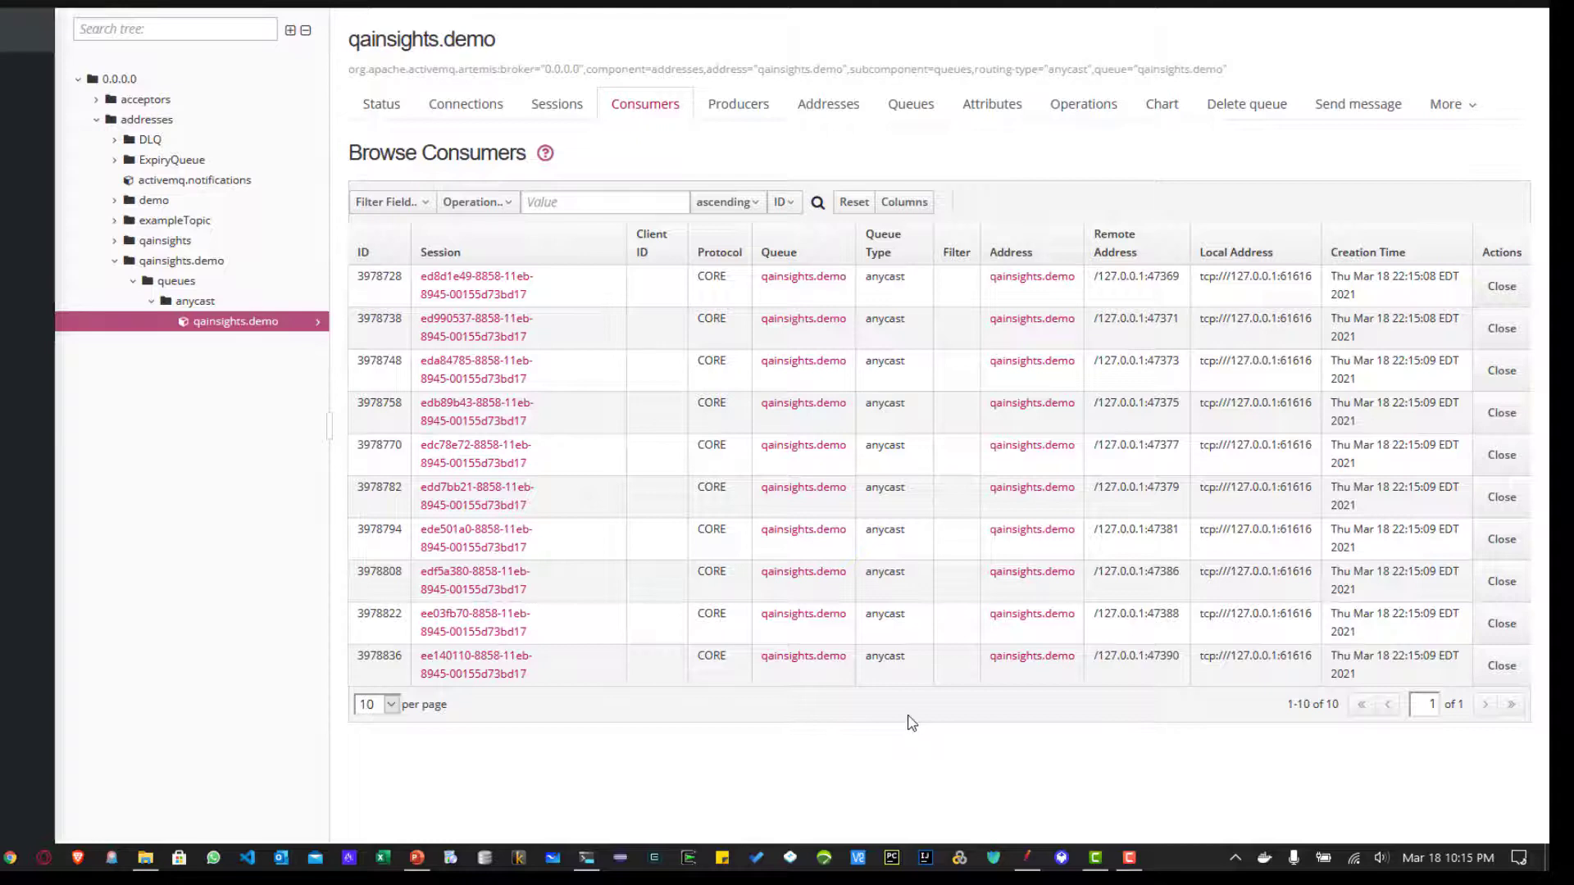
{"action": "left_click", "coordinate": [754, 114]}
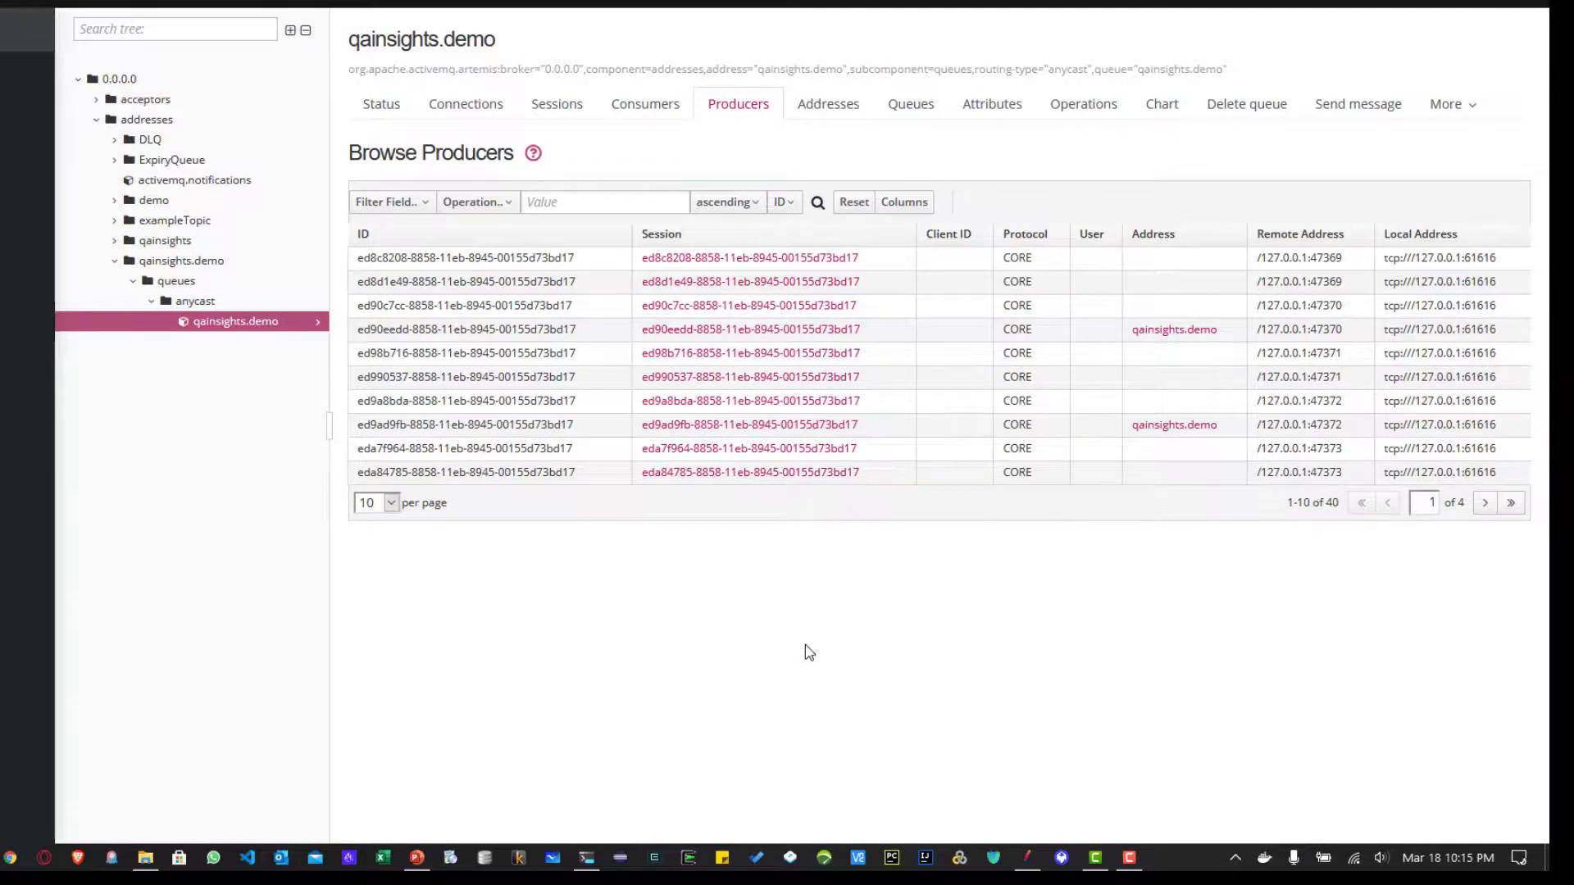
View the queue's chart and examine its metrics, including messages acknowledged and messages added.
{"action": "left_click", "coordinate": [1160, 105]}
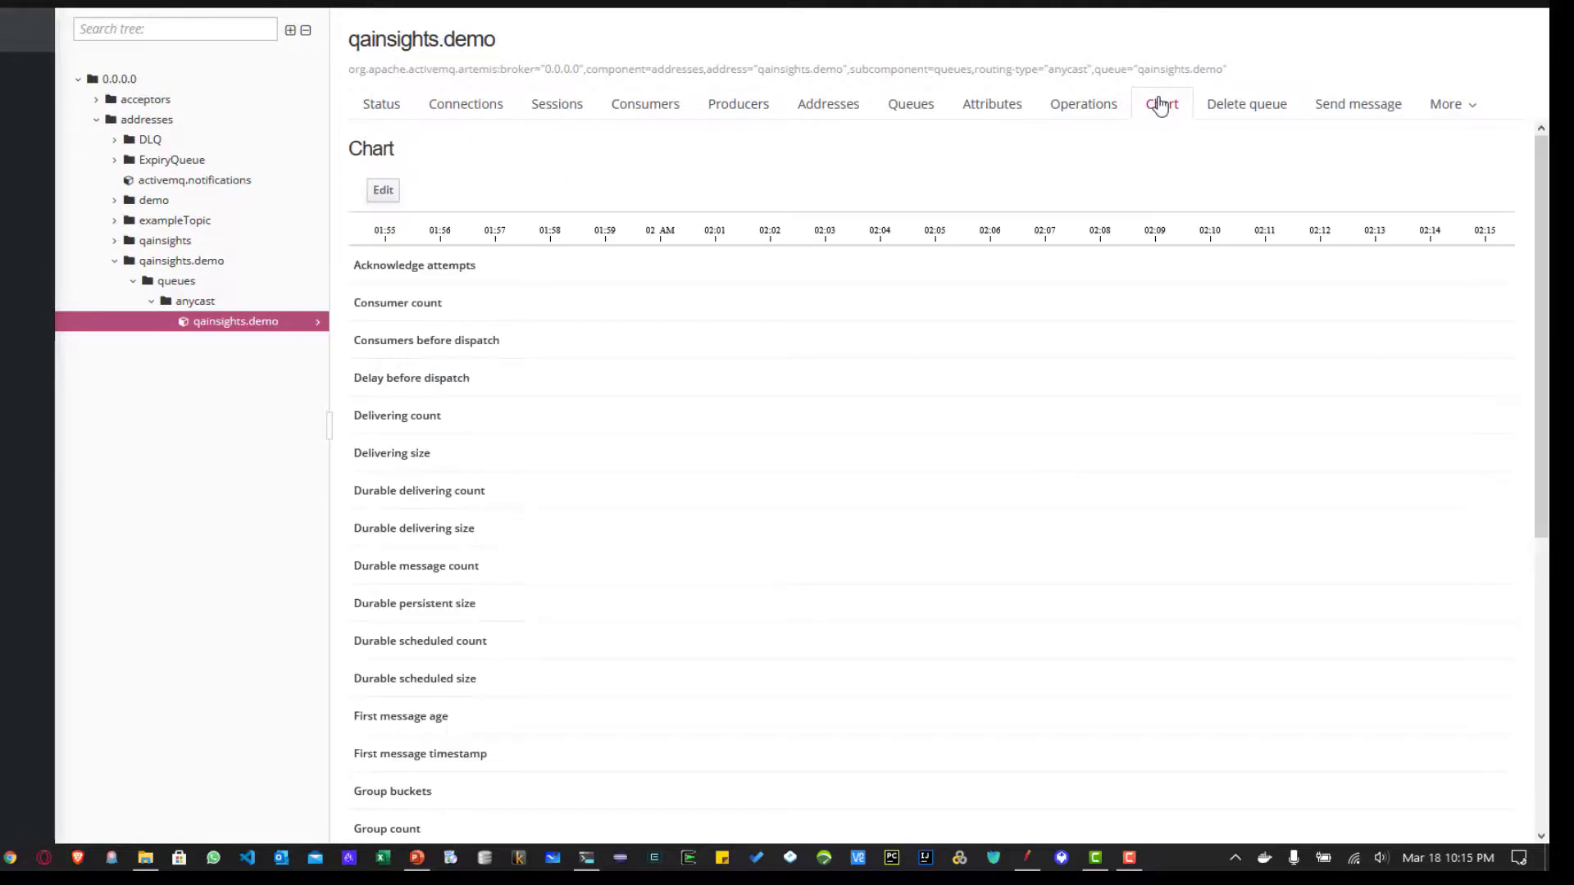
{"action": "scroll", "coordinate": [579, 590], "scroll_direction": "down", "scroll_amount": 6}
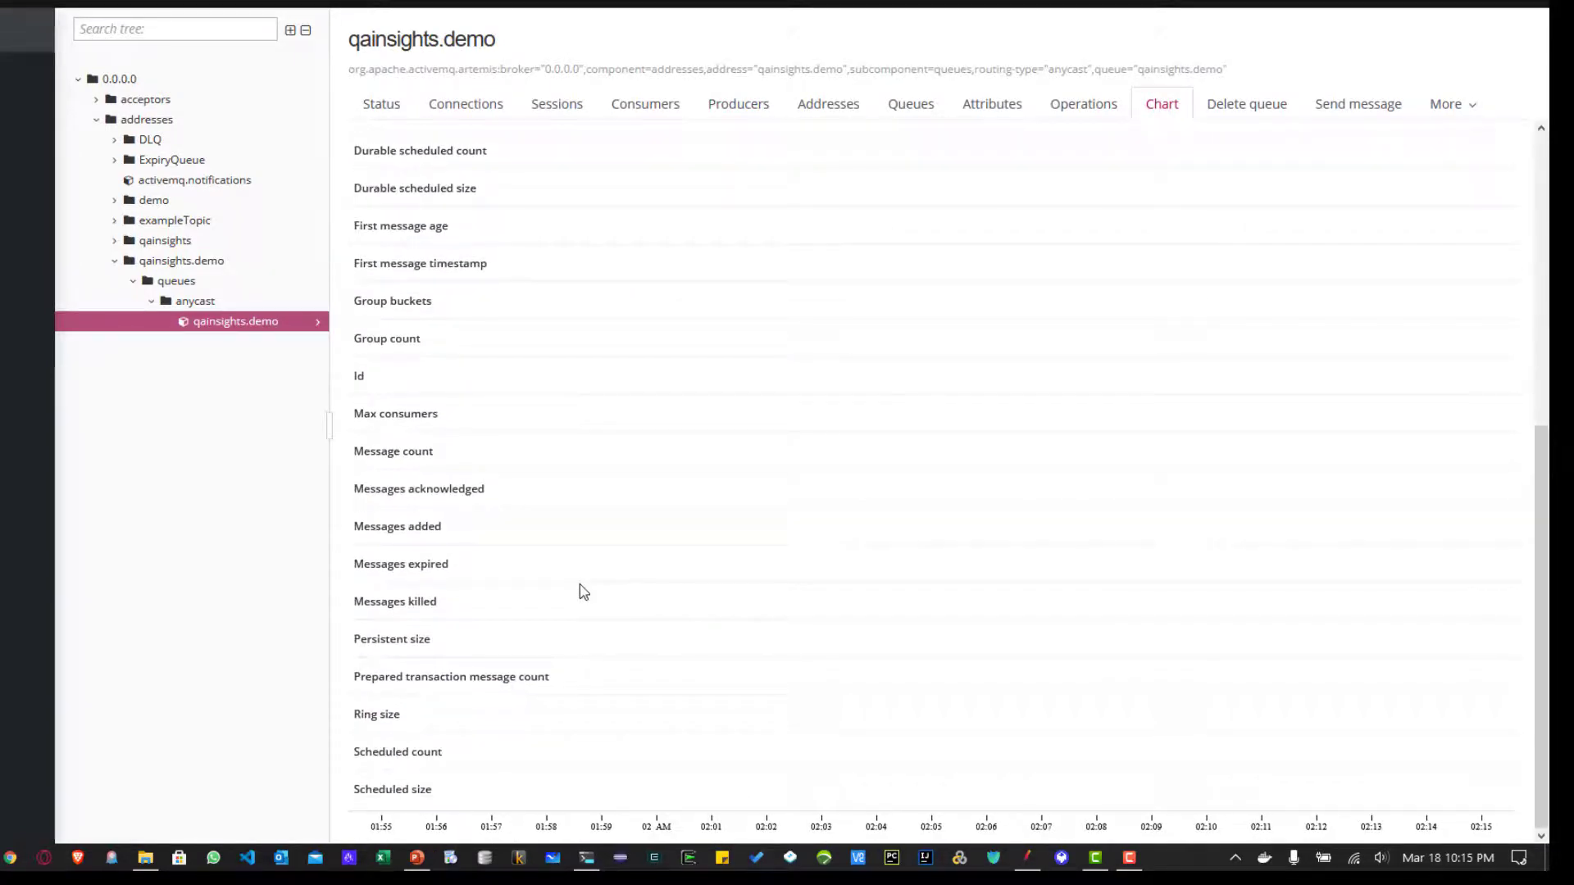
{"action": "scroll", "coordinate": [583, 591], "scroll_direction": "up", "scroll_amount": 6}
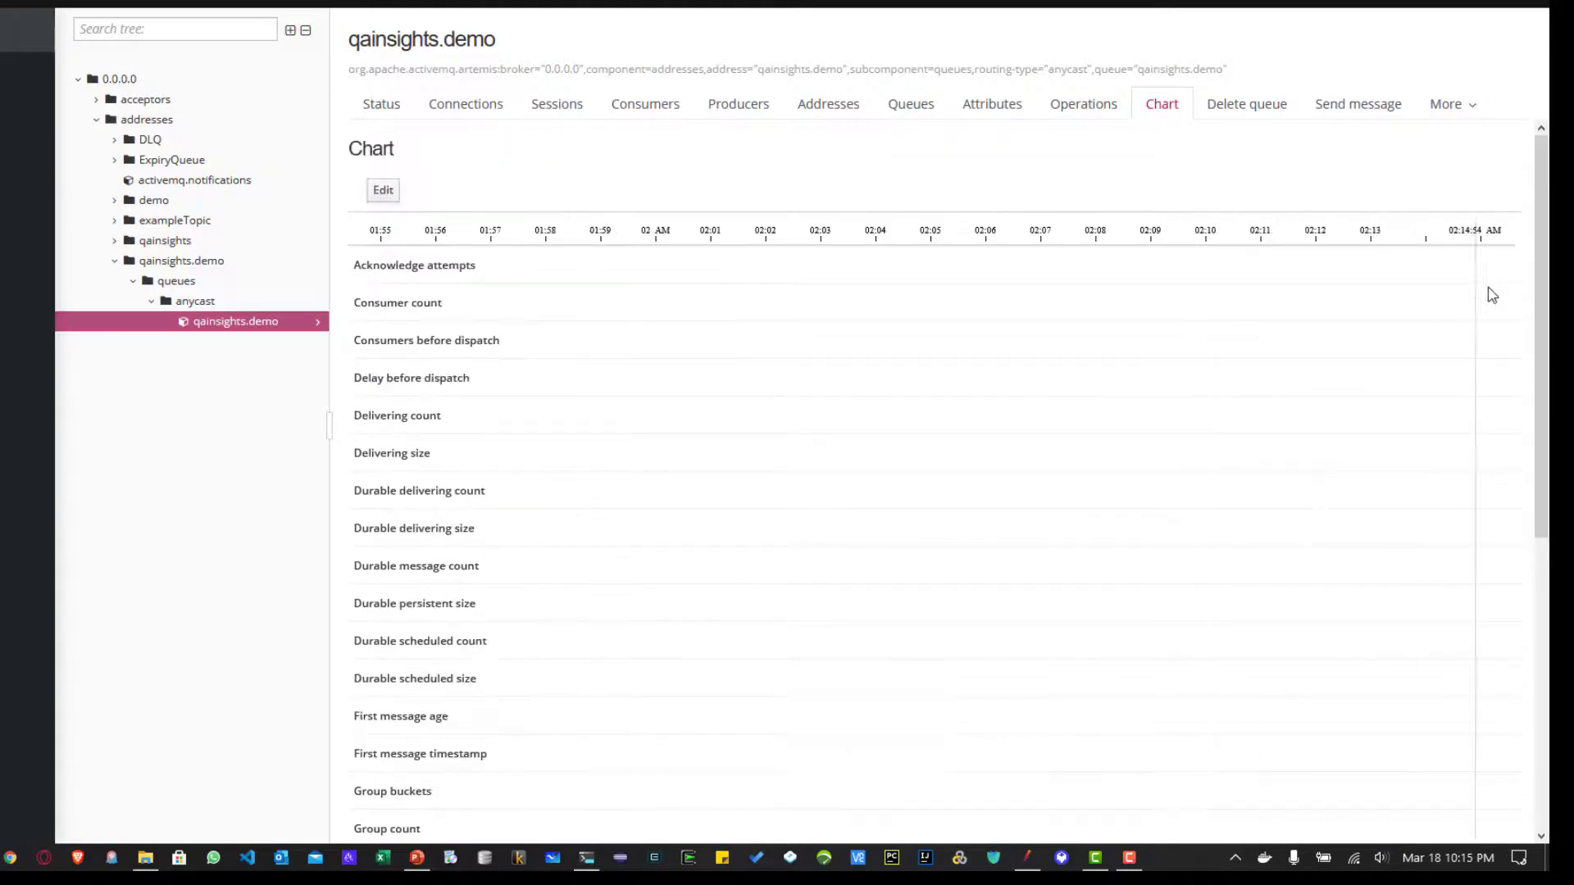
{"action": "left_click_drag", "start_coordinate": [1542, 317], "coordinate": [1548, 606]}
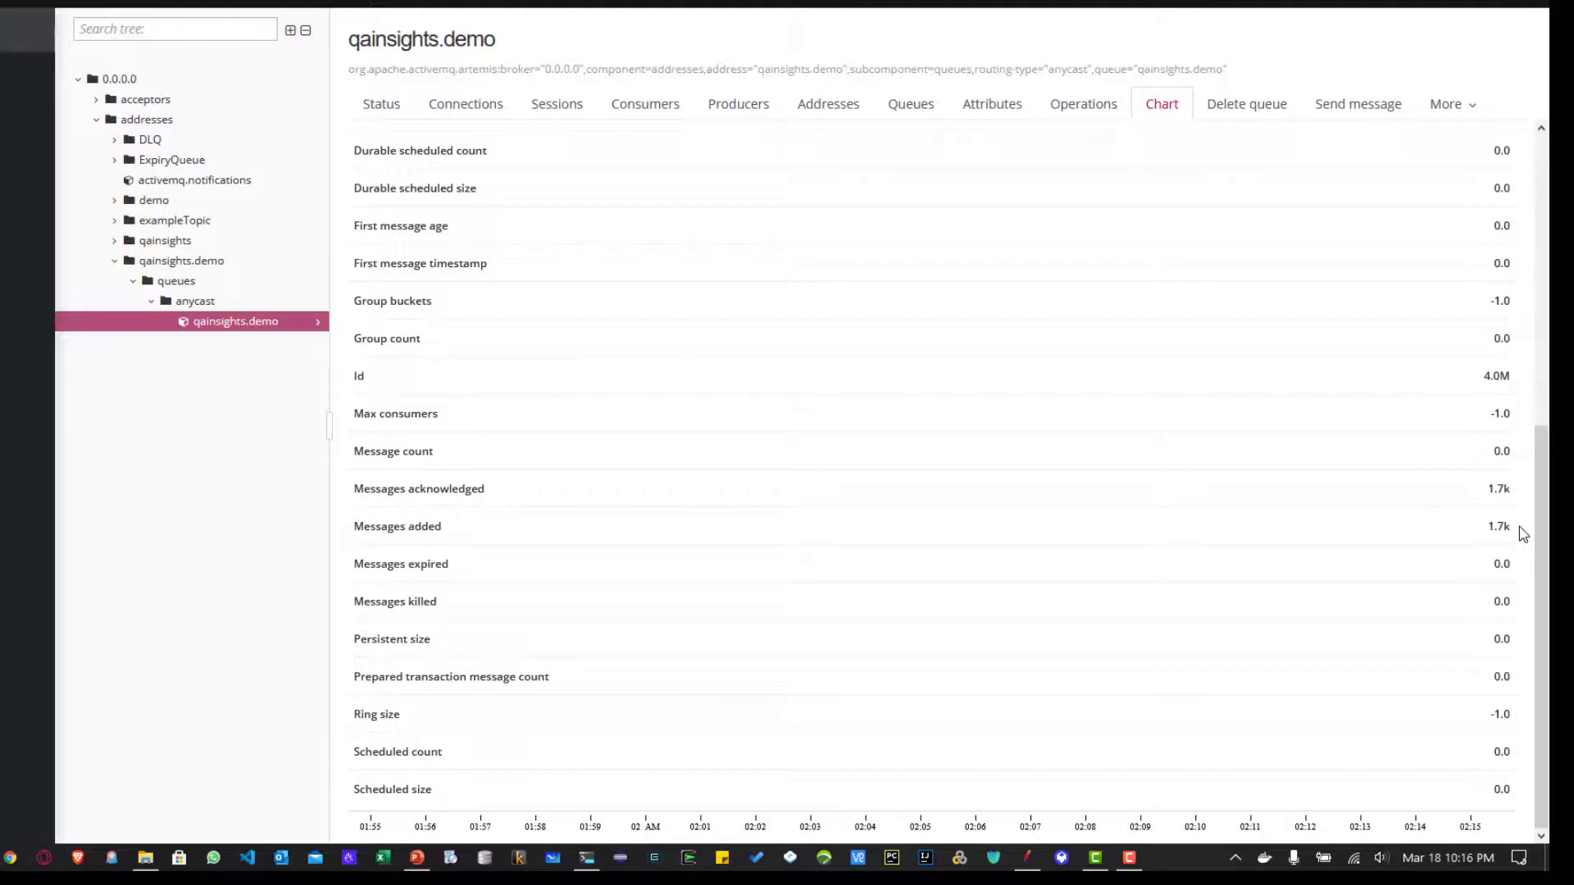
{"action": "scroll", "coordinate": [1525, 529], "scroll_direction": "up", "scroll_amount": 6}
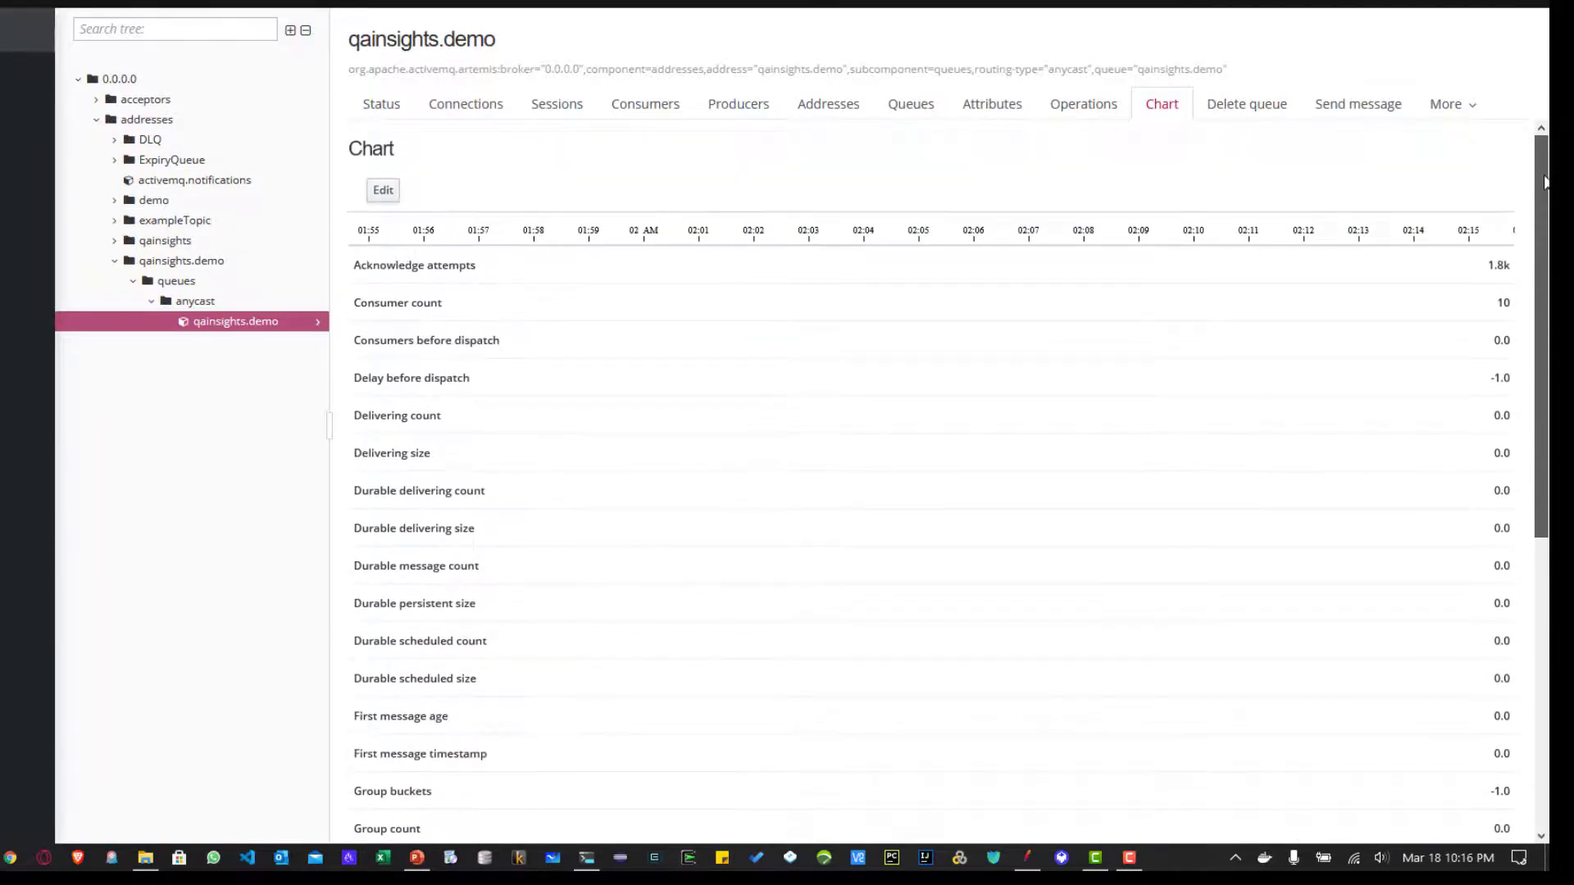
Check the sample figures in JMeter's Aggregate Report and return to the Artemis Console.
{"action": "left_click", "coordinate": [1027, 858]}
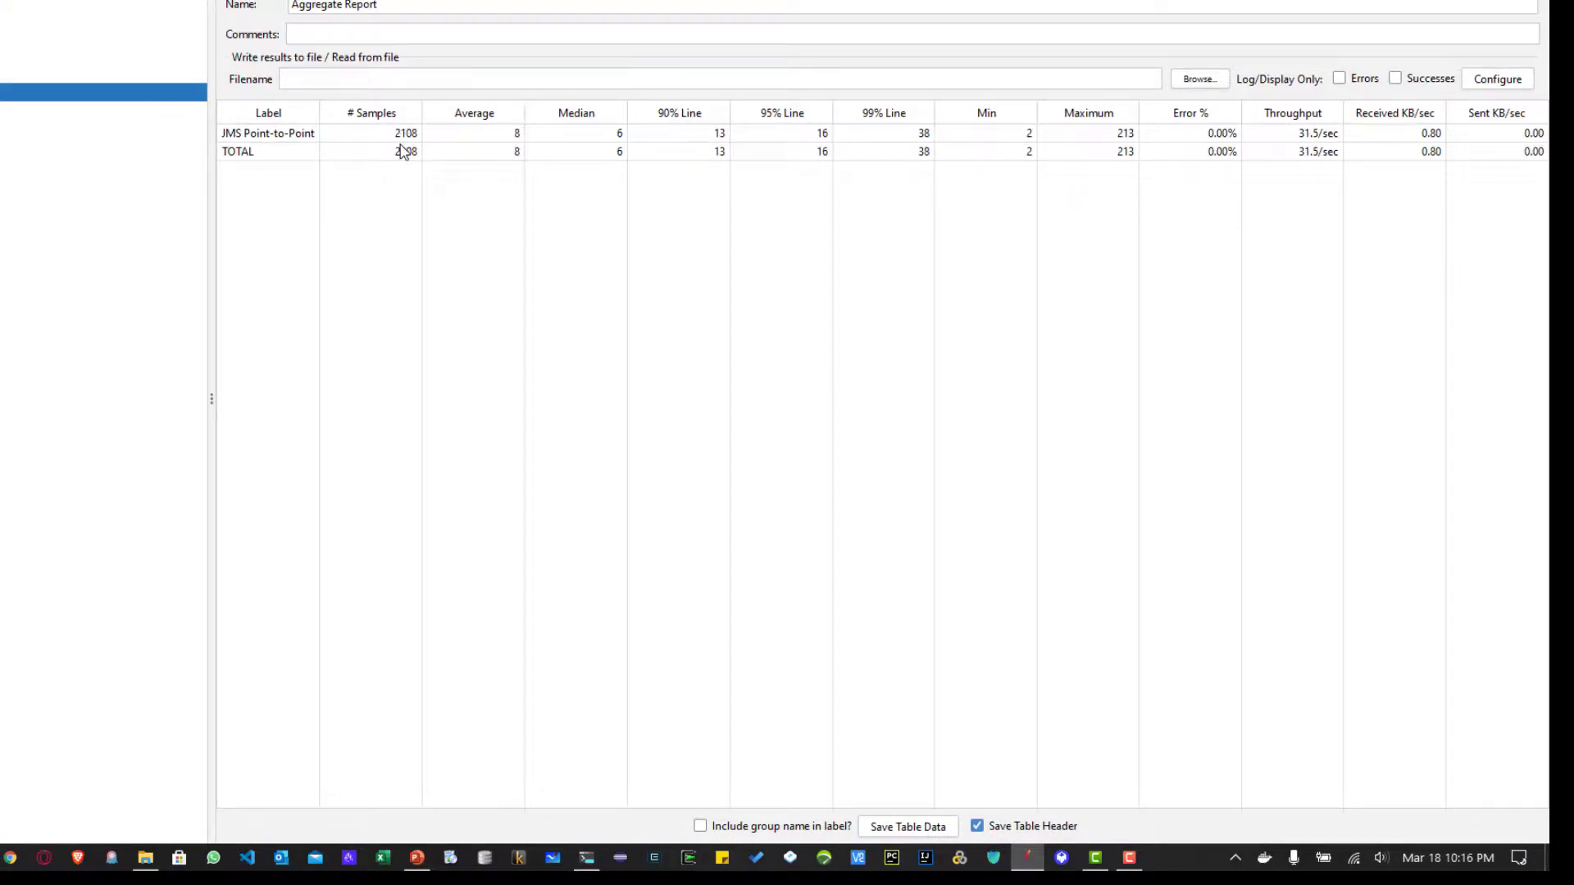
{"action": "mouse_move", "coordinate": [111, 858]}
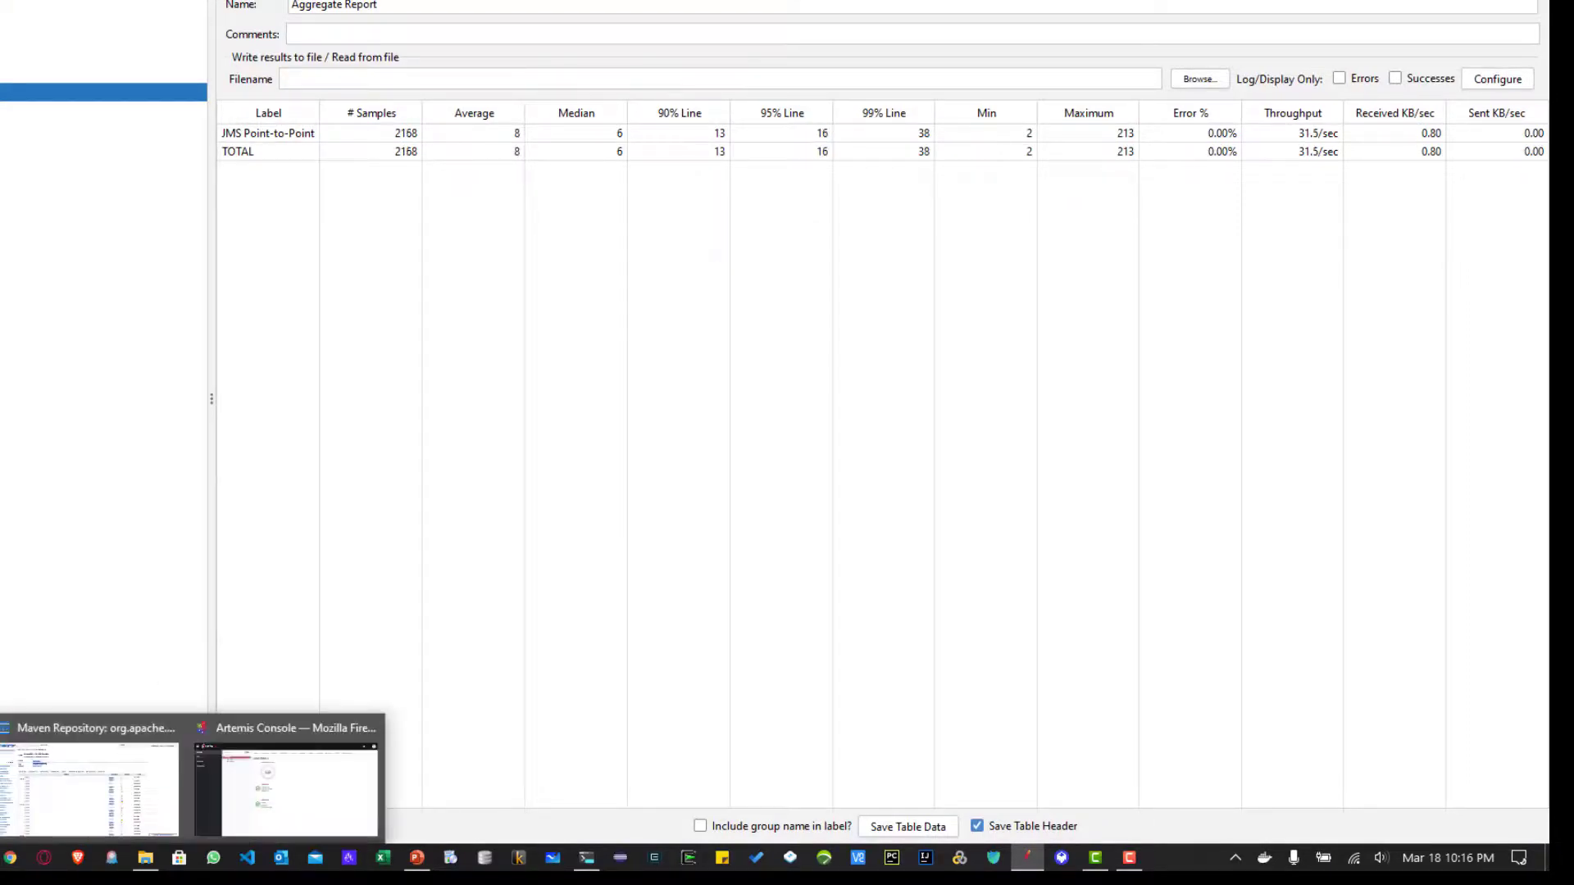
{"action": "left_click", "coordinate": [291, 770]}
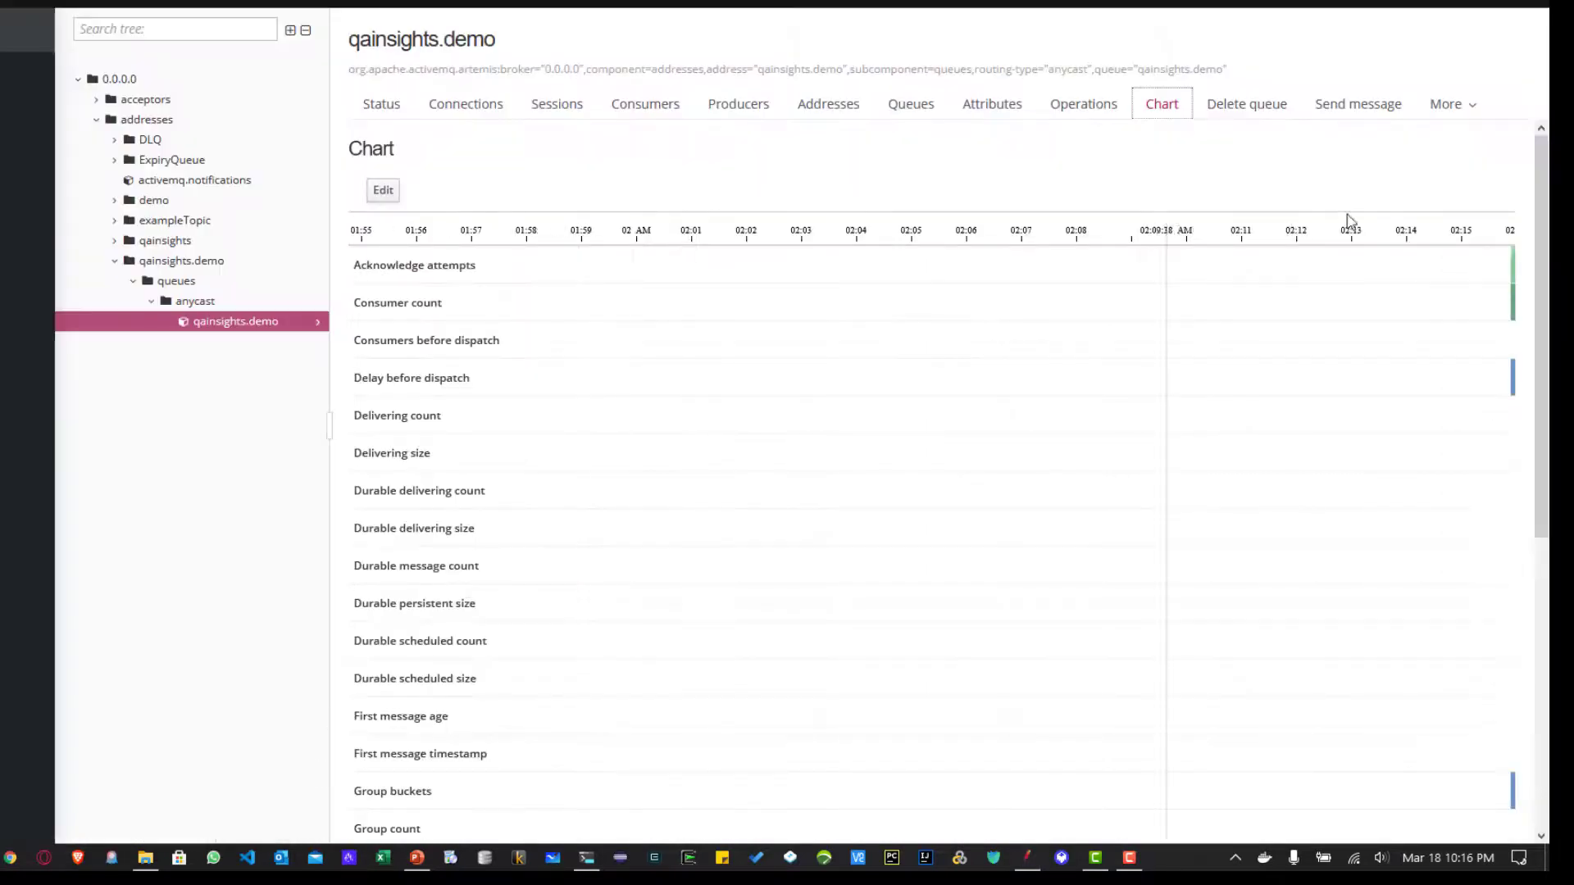
Browse the messages in the qainsights.demo queue and open the broker diagram.
{"action": "left_click", "coordinate": [1446, 105]}
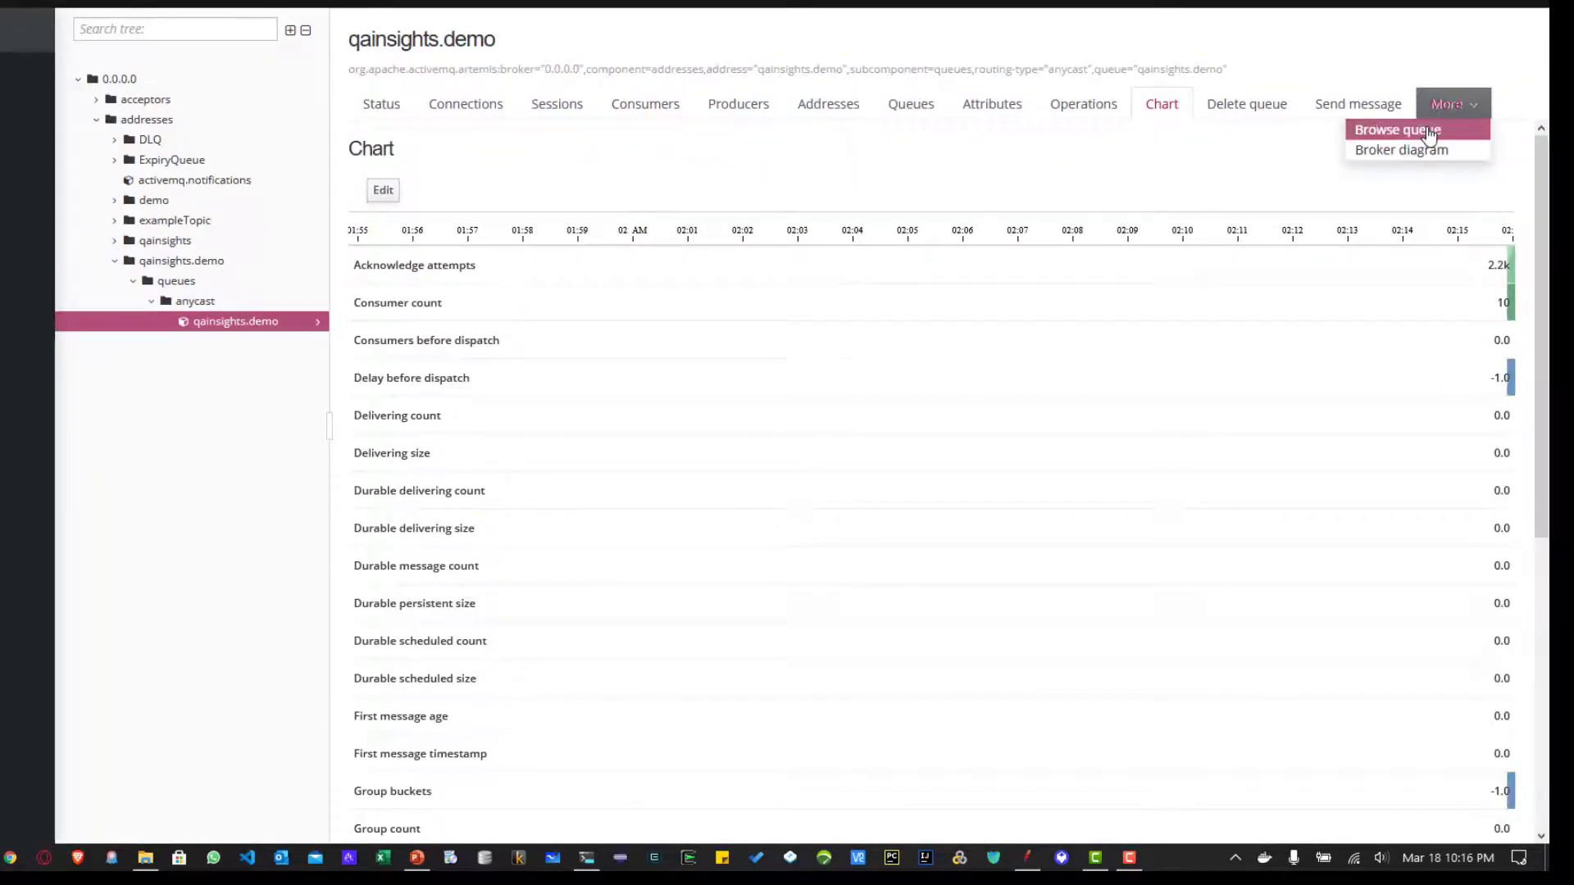
{"action": "left_click", "coordinate": [1397, 128]}
{"action": "left_click", "coordinate": [1466, 113]}
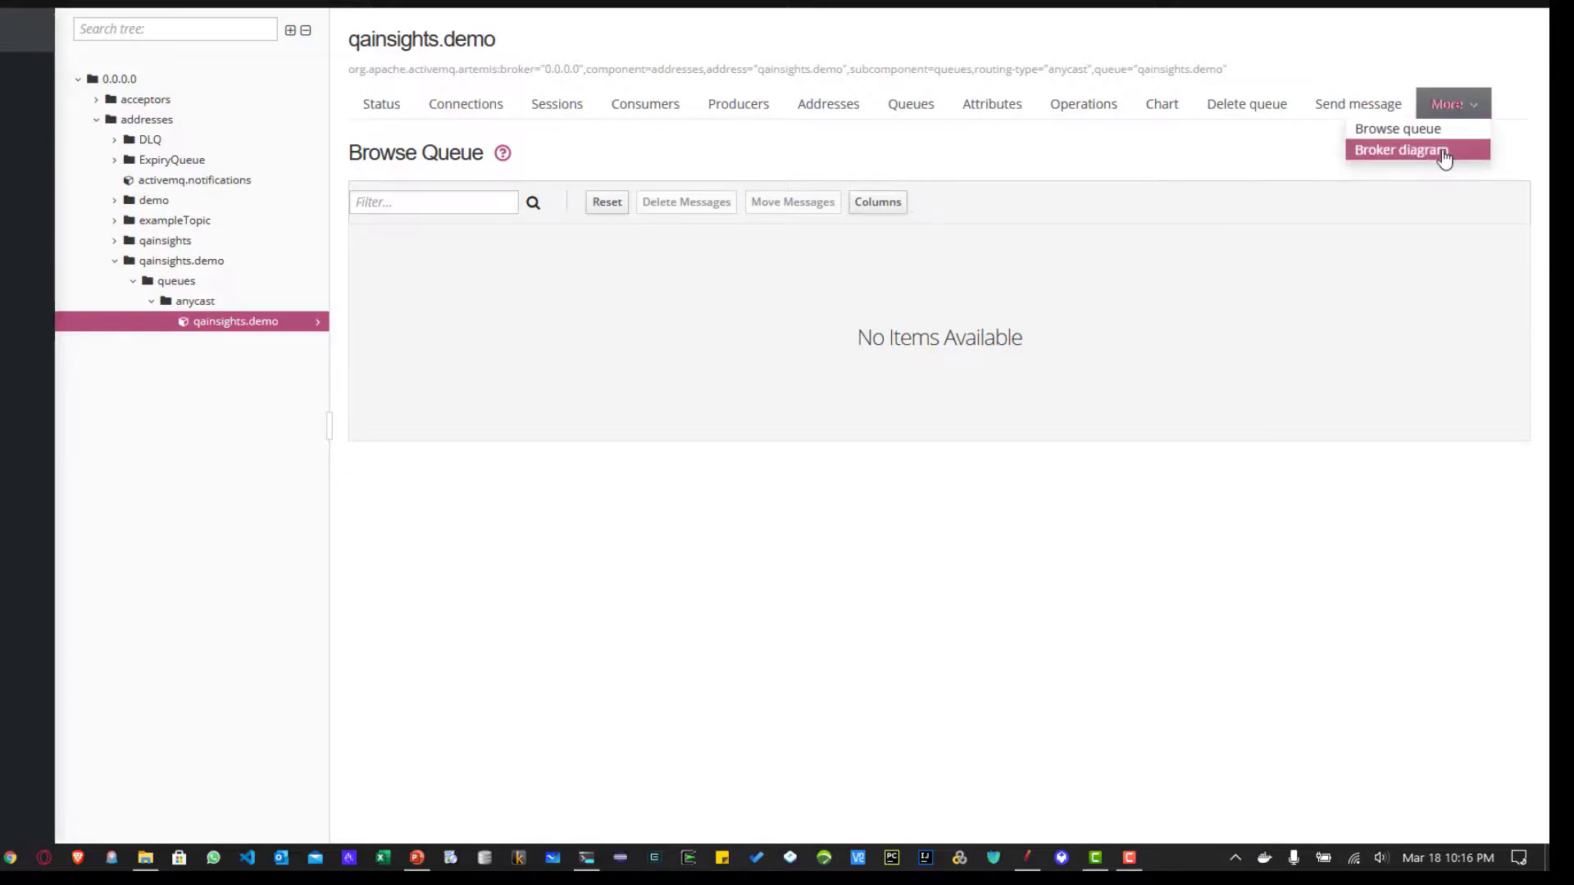
{"action": "left_click", "coordinate": [1402, 147]}
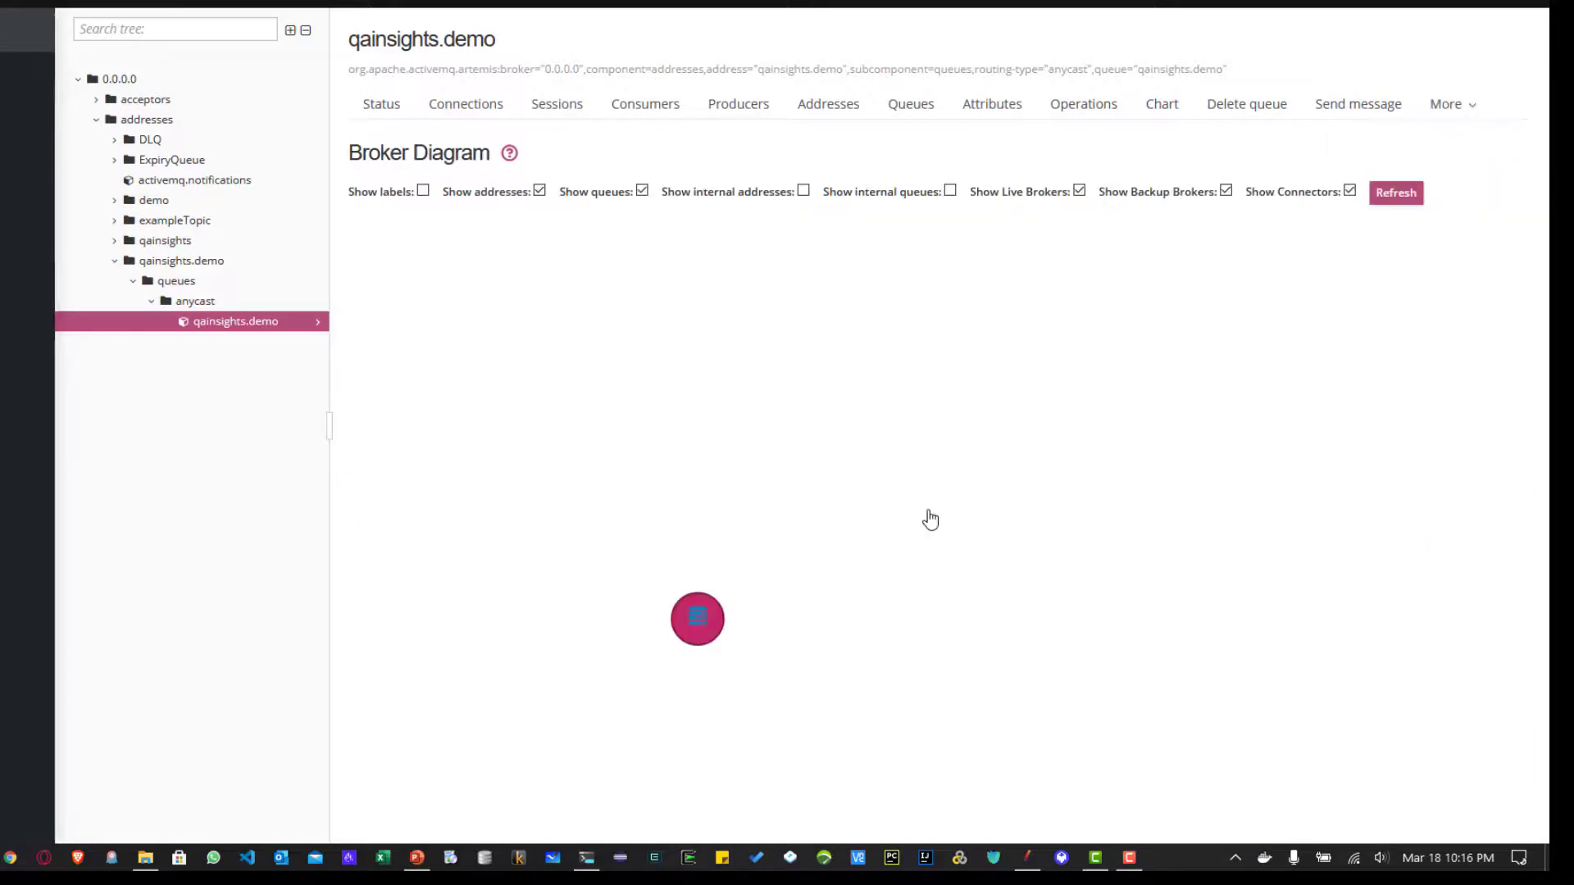
Show labels in the broker diagram and move the qainsights.demo address node away from the broker.
{"action": "left_click", "coordinate": [422, 191]}
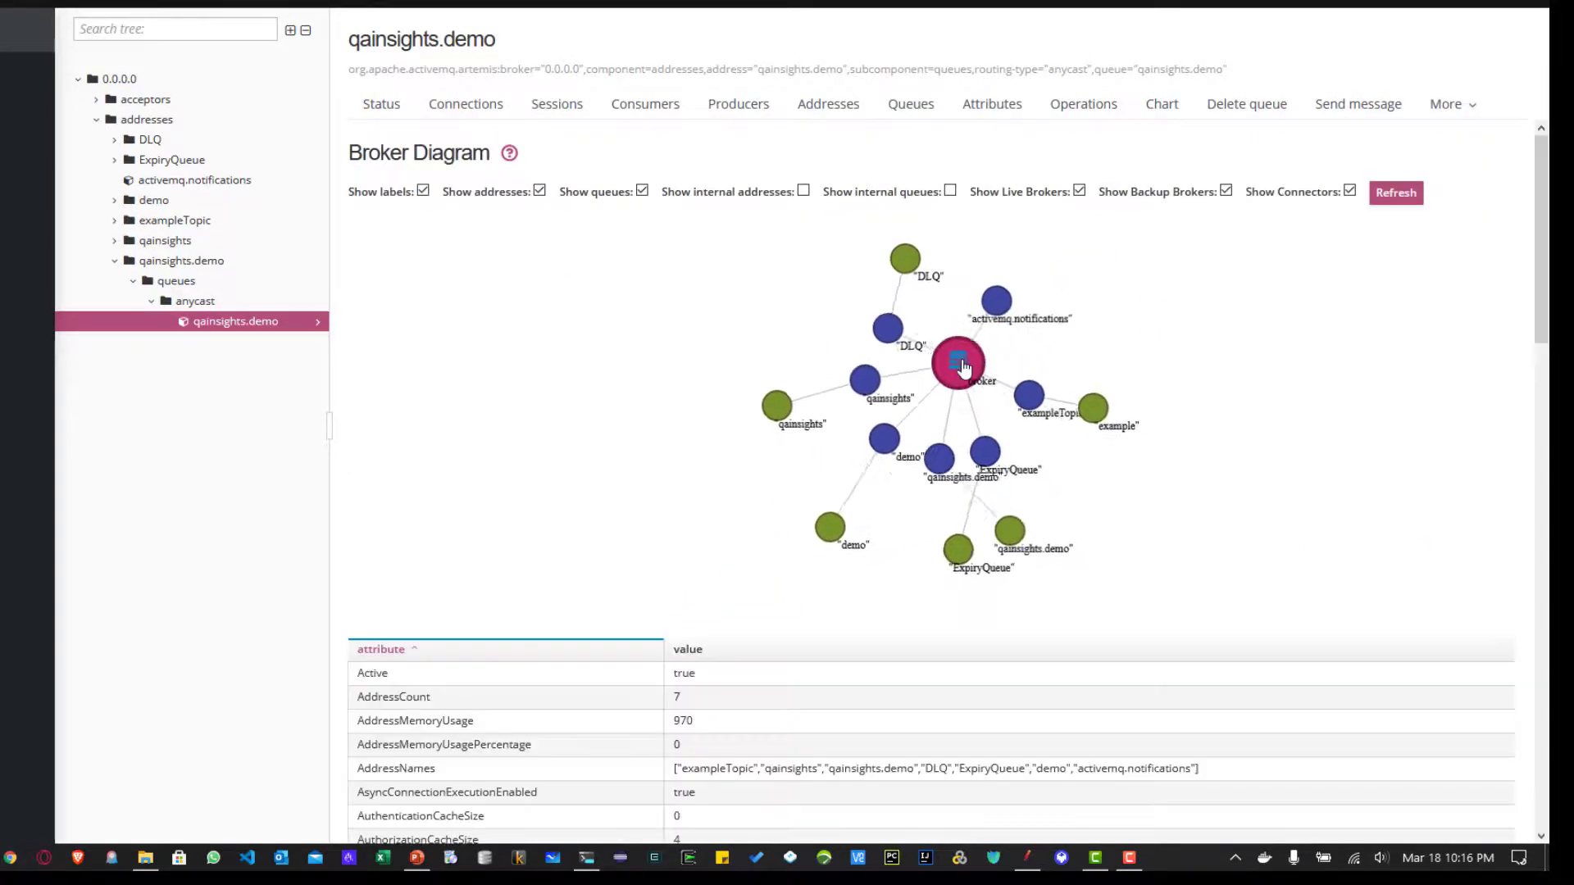
{"action": "left_click_drag", "start_coordinate": [951, 459], "coordinate": [643, 332]}
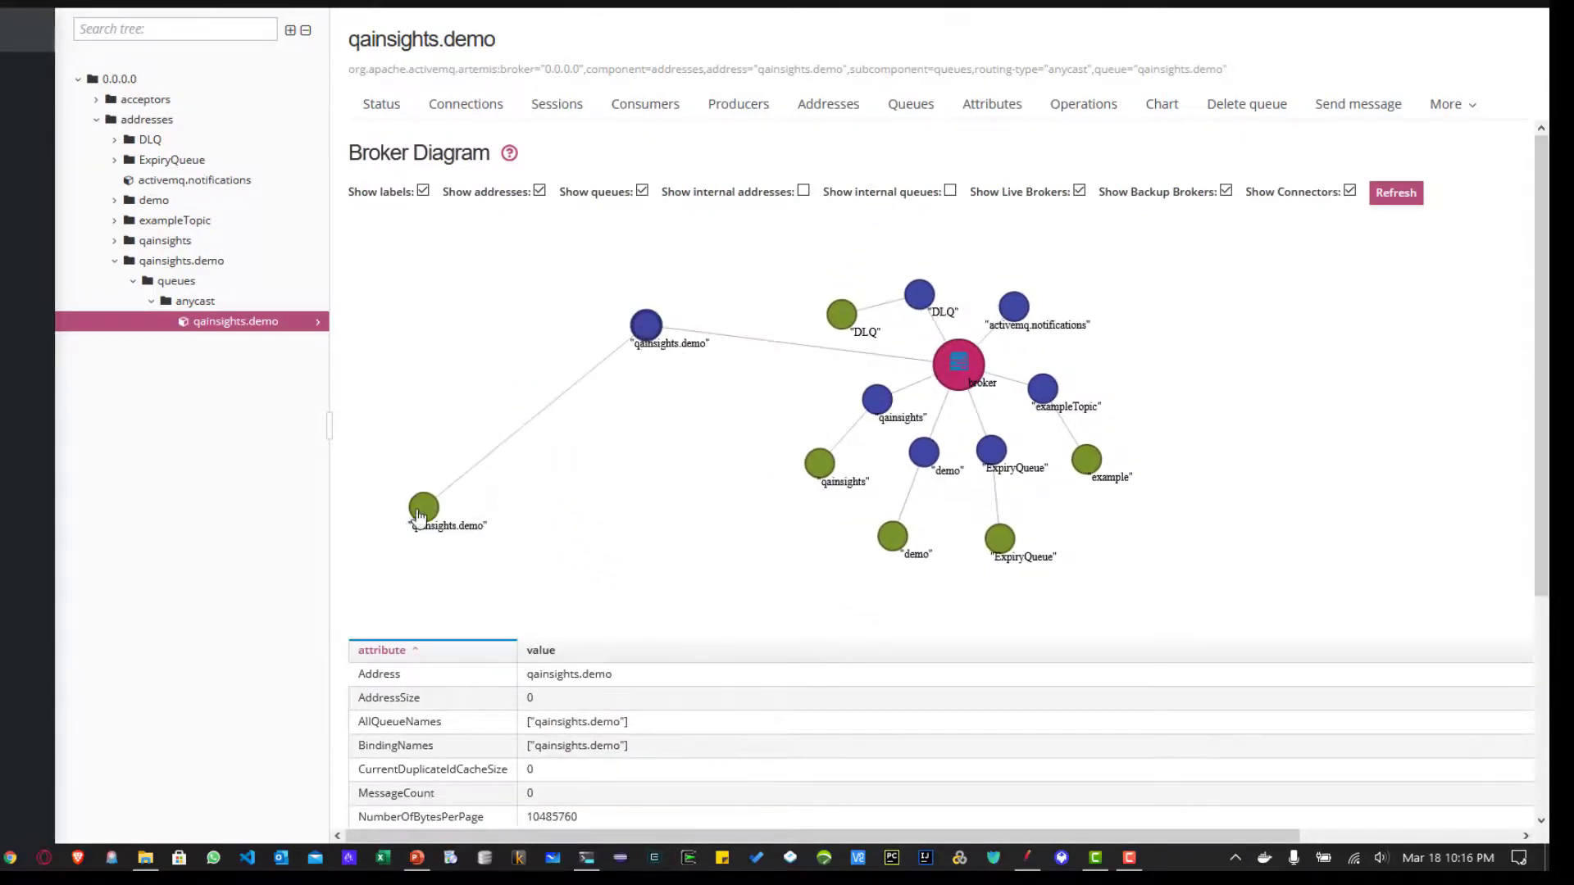
{"action": "mouse_move", "coordinate": [418, 518]}
Review the queue's attributes and expand countMessages() among its JMX operations.
{"action": "left_click", "coordinate": [1016, 108]}
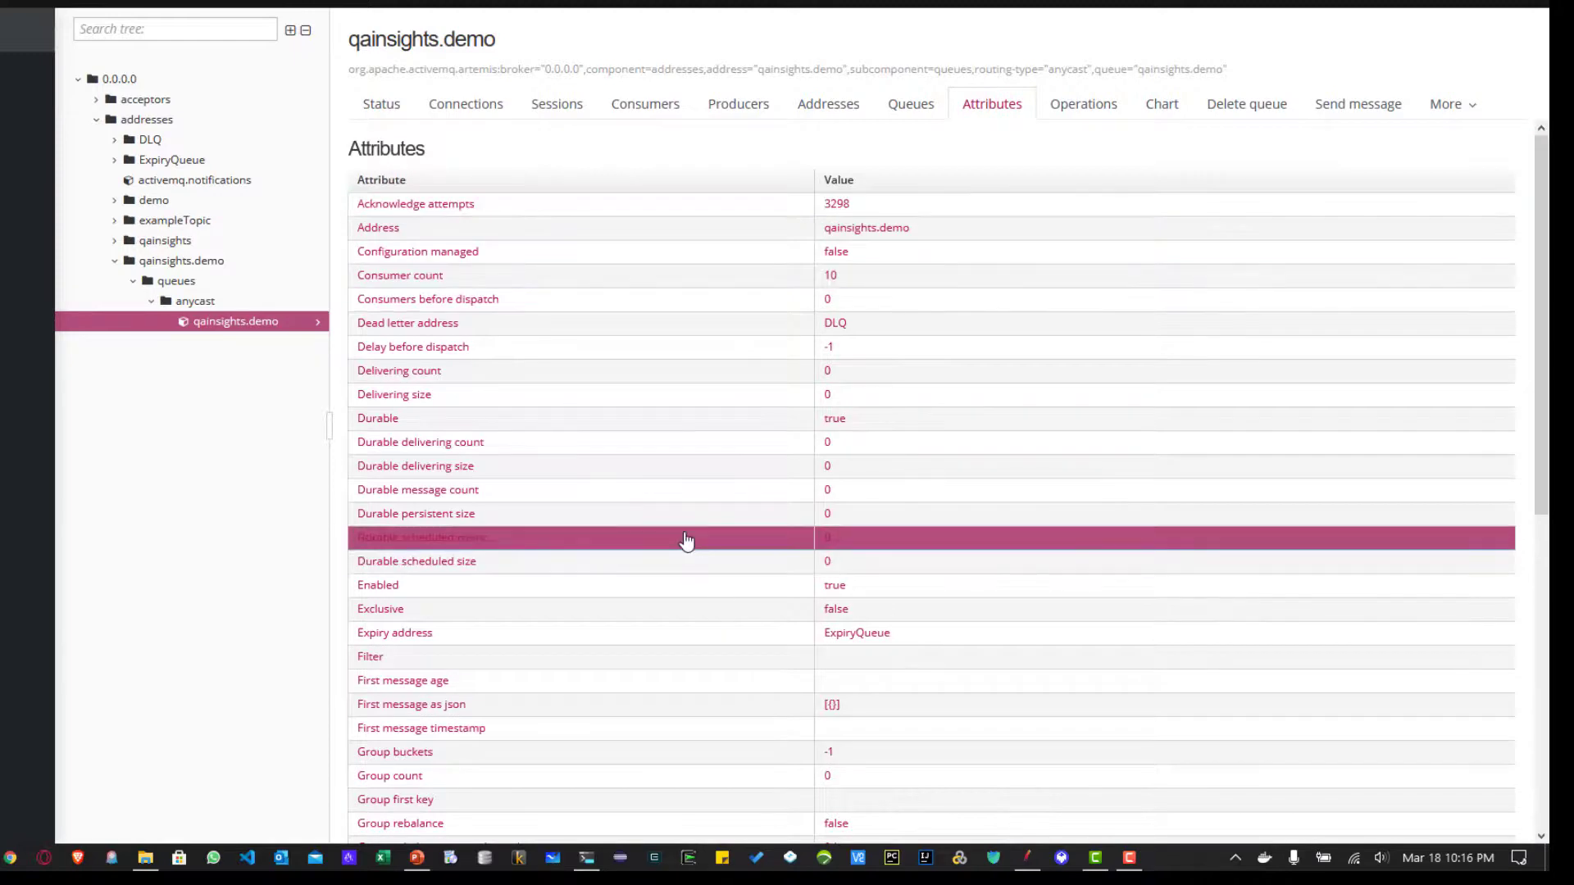
{"action": "left_click", "coordinate": [1079, 118]}
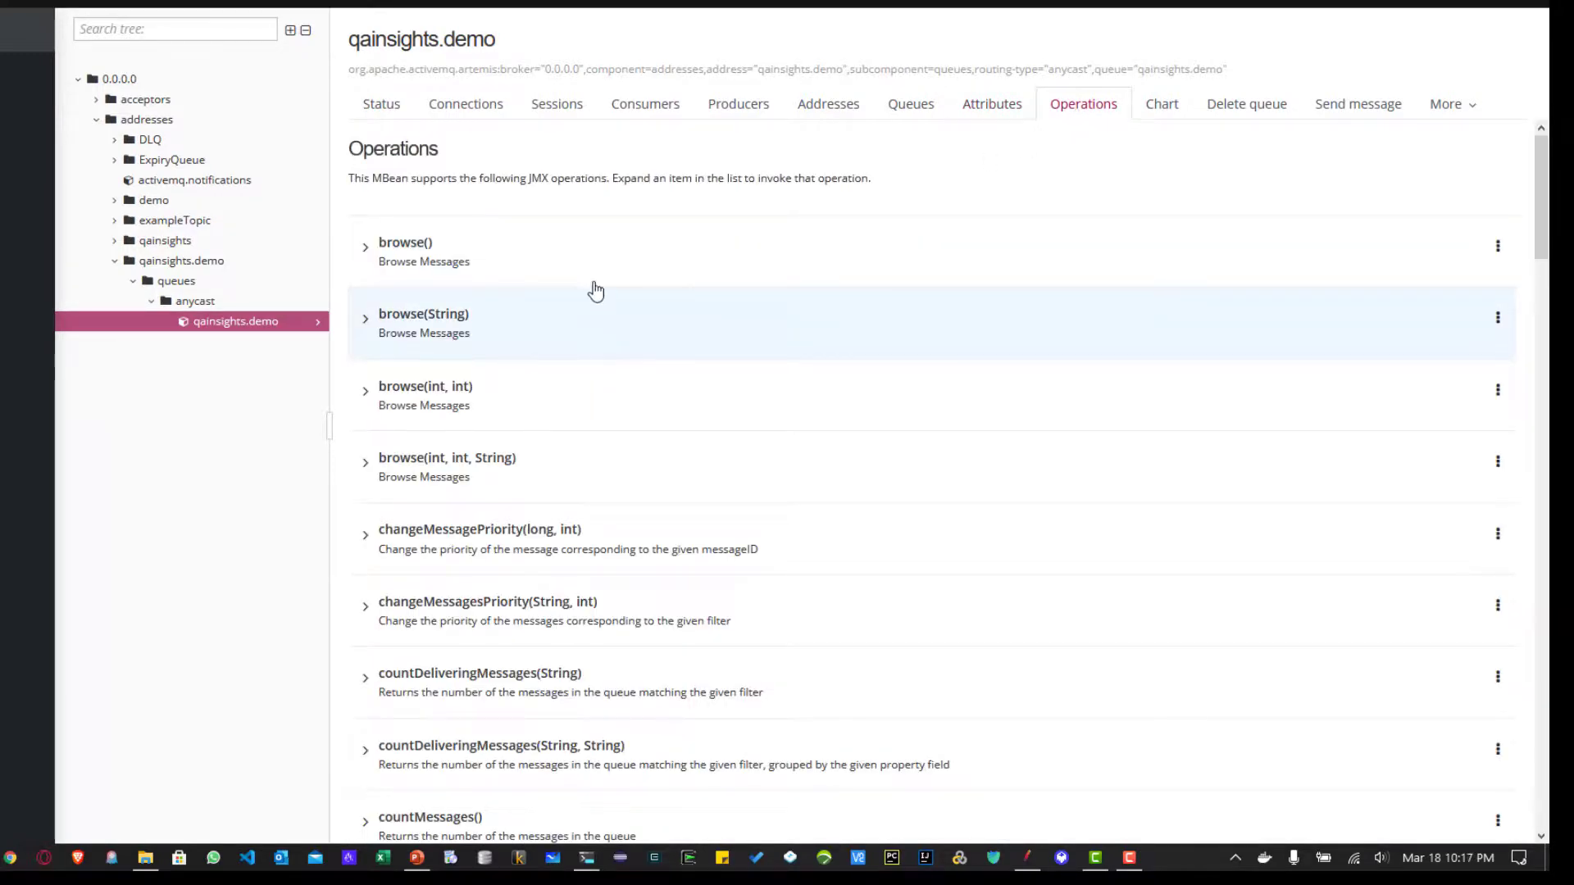
{"action": "left_click", "coordinate": [590, 257]}
{"action": "scroll", "coordinate": [602, 505], "scroll_direction": "down", "scroll_amount": 3}
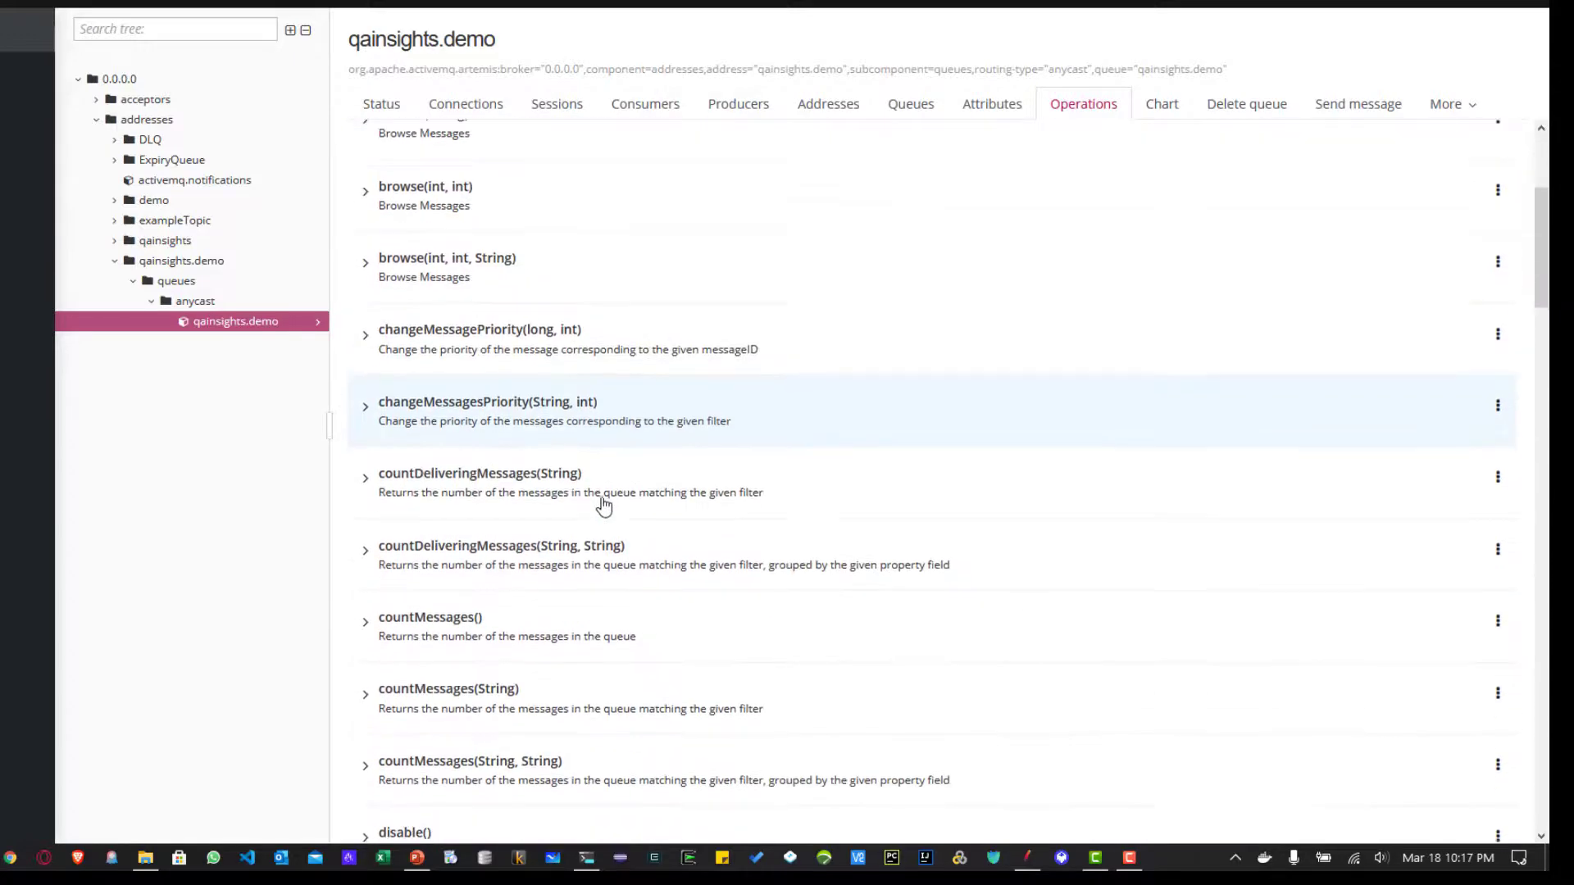
{"action": "scroll", "coordinate": [601, 502], "scroll_direction": "down", "scroll_amount": 3}
{"action": "left_click", "coordinate": [566, 387]}
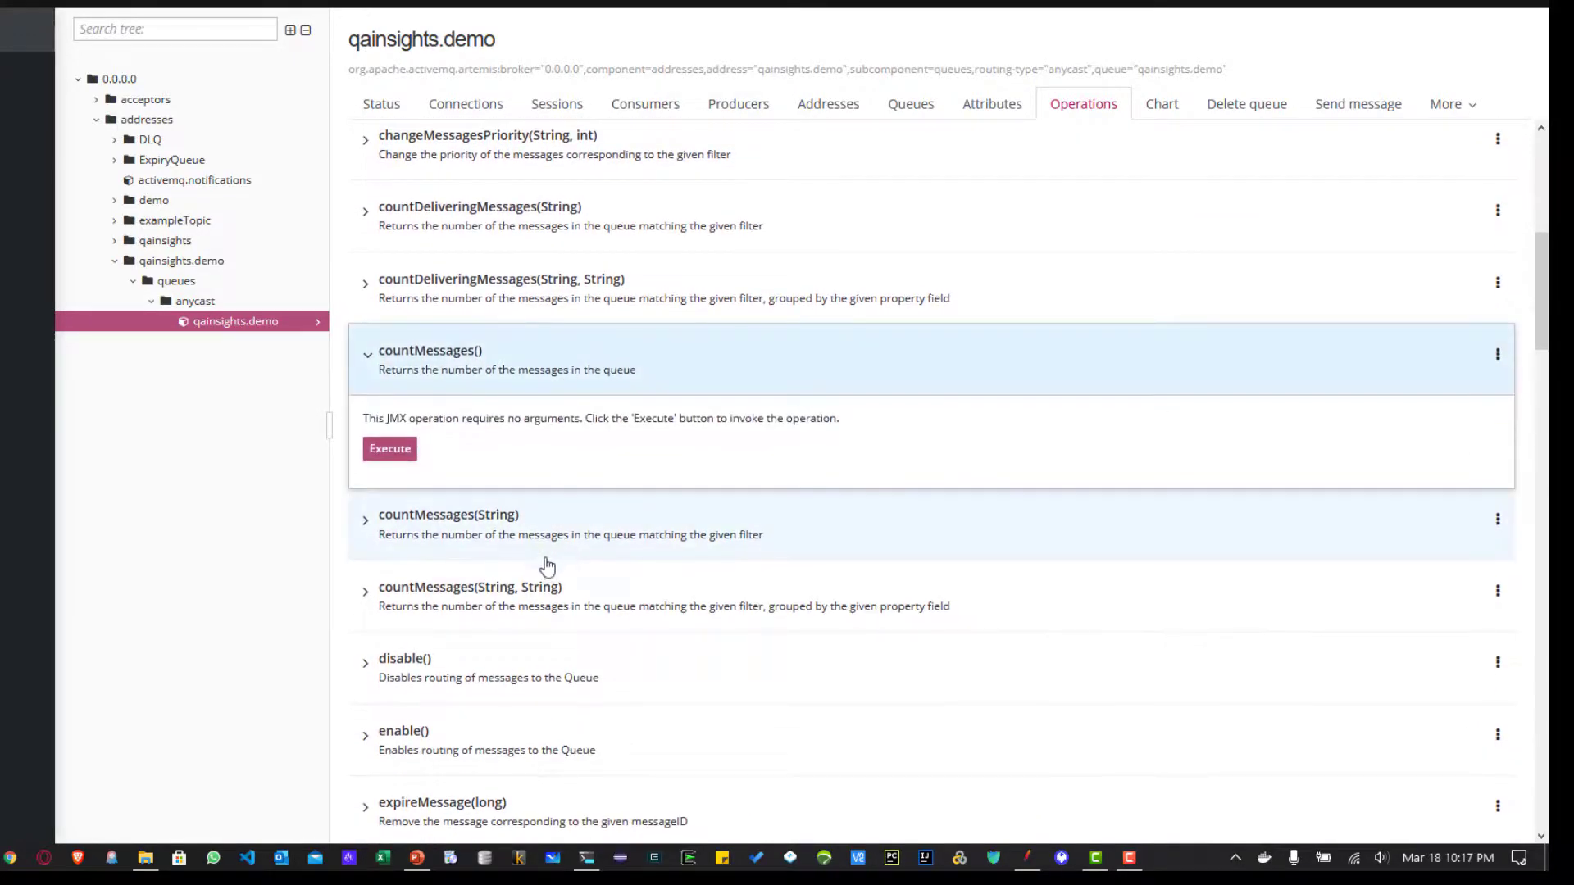
Execute the pause() operation on the qainsights.demo queue.
{"action": "scroll", "coordinate": [545, 574], "scroll_direction": "down", "scroll_amount": 4}
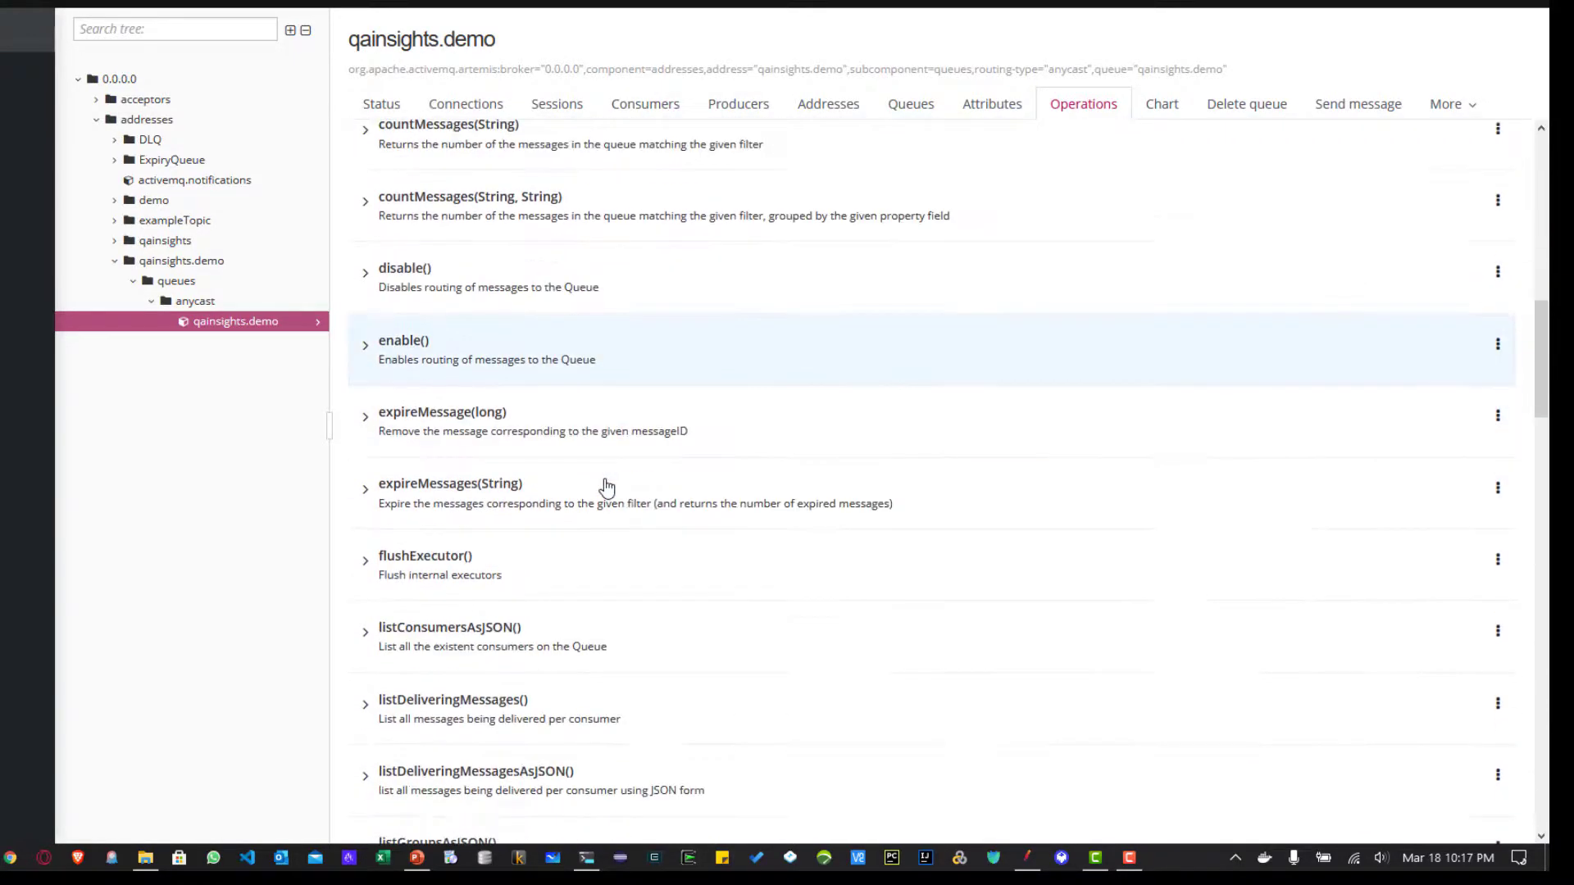
{"action": "scroll", "coordinate": [607, 488], "scroll_direction": "down", "scroll_amount": 8}
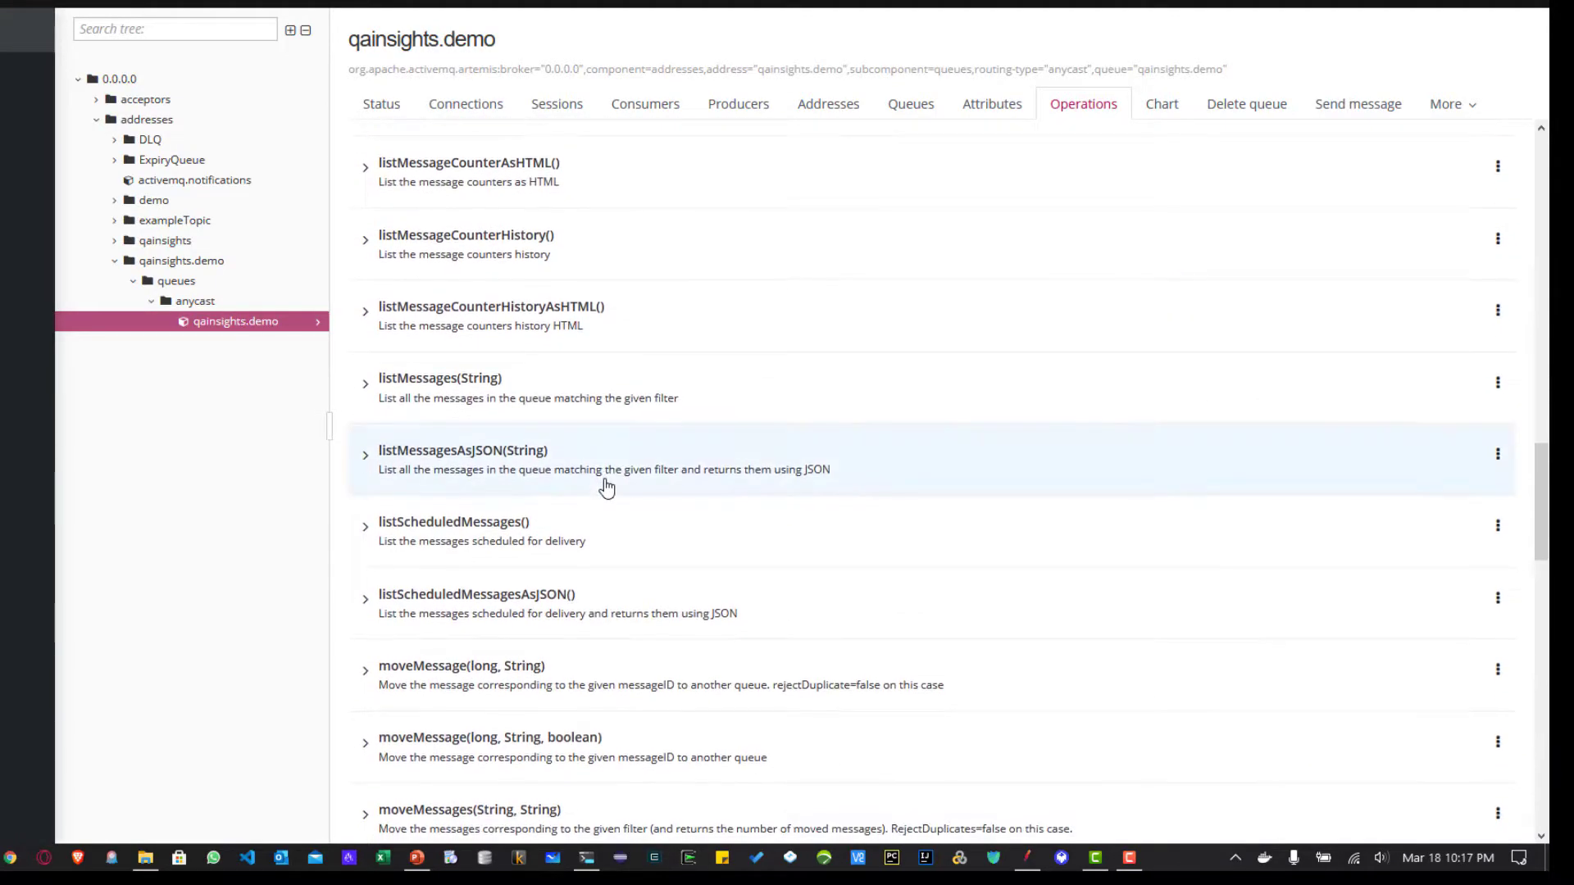
{"action": "scroll", "coordinate": [605, 486], "scroll_direction": "down", "scroll_amount": 7}
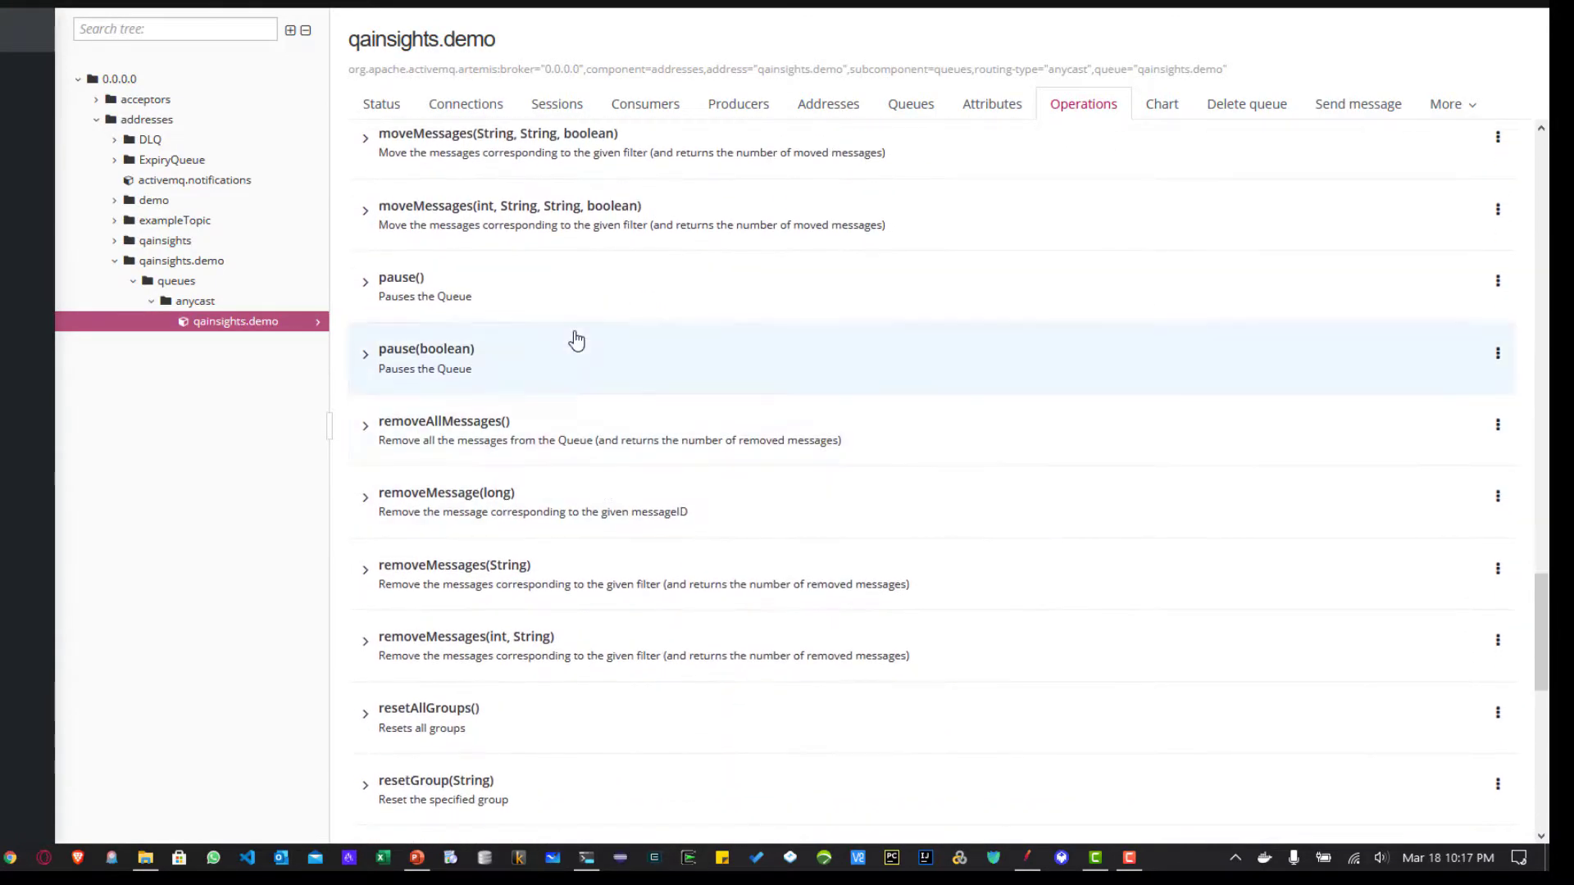
{"action": "left_click", "coordinate": [573, 285]}
{"action": "left_click", "coordinate": [407, 379]}
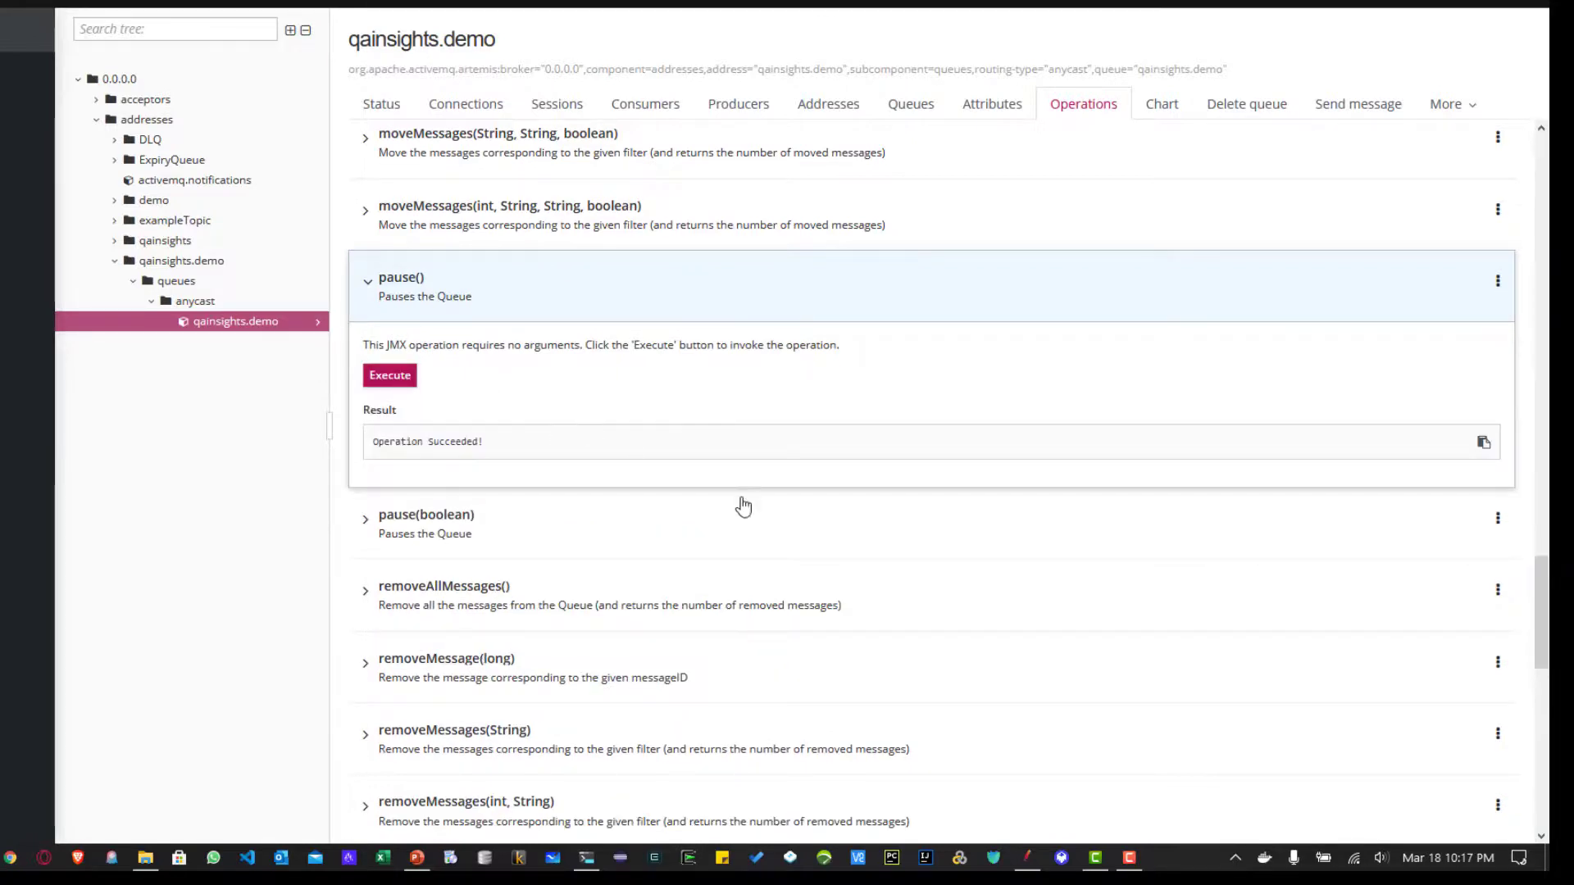
Switch to JMeter, check the Aggregate Report's error rate, and inspect a failed sample's response message in the View Results Tree.
{"action": "mouse_move", "coordinate": [1025, 857]}
{"action": "left_click", "coordinate": [1011, 789]}
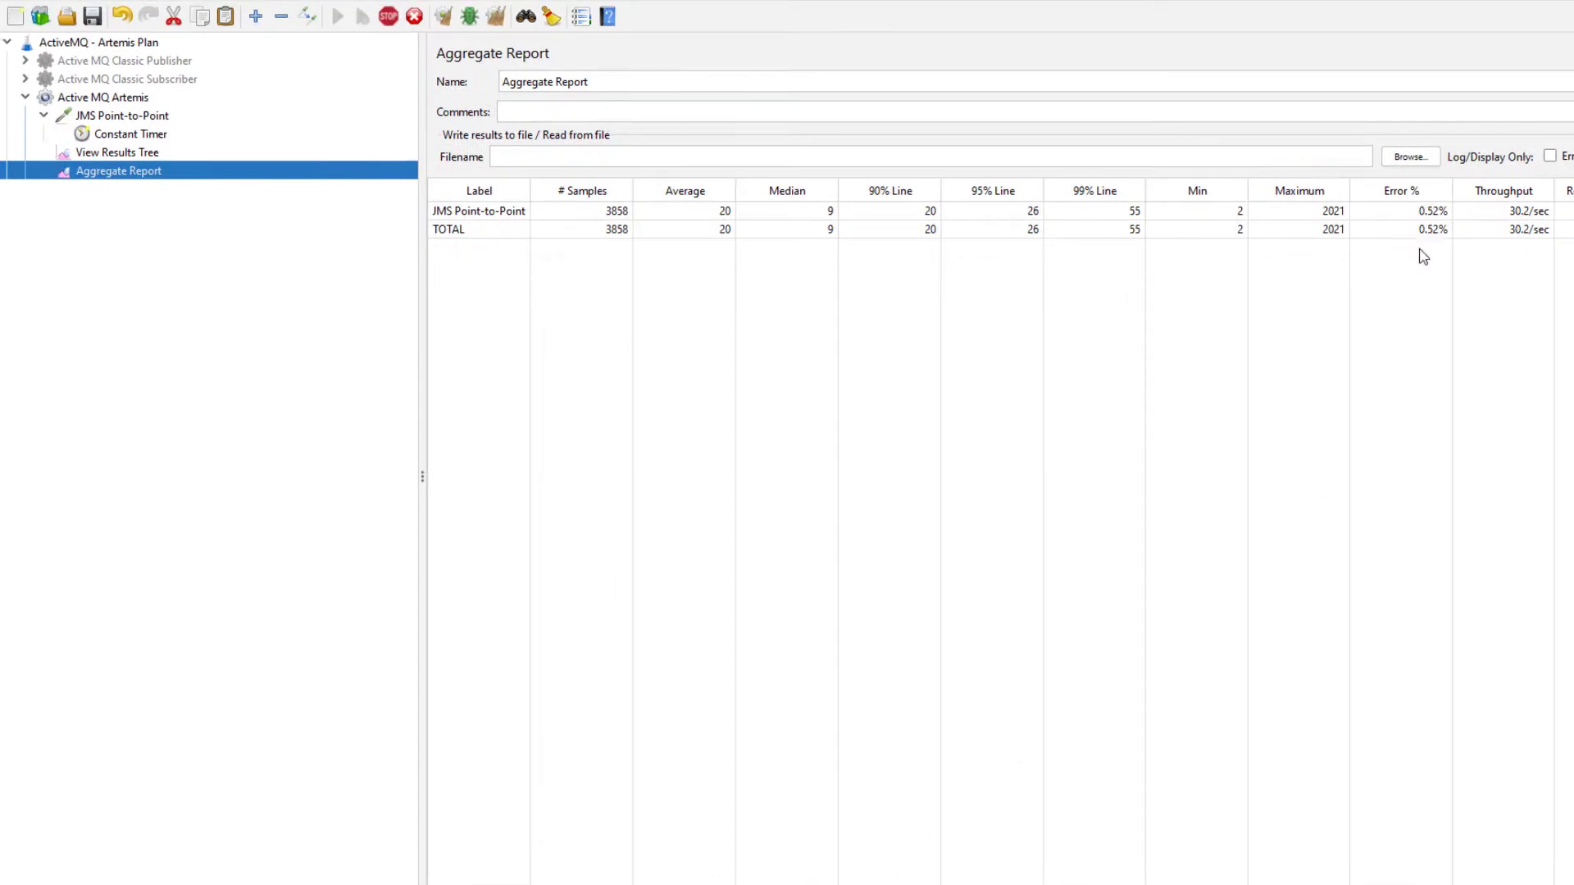
{"action": "left_click", "coordinate": [115, 154]}
{"action": "scroll", "coordinate": [545, 414], "scroll_direction": "down", "scroll_amount": 2}
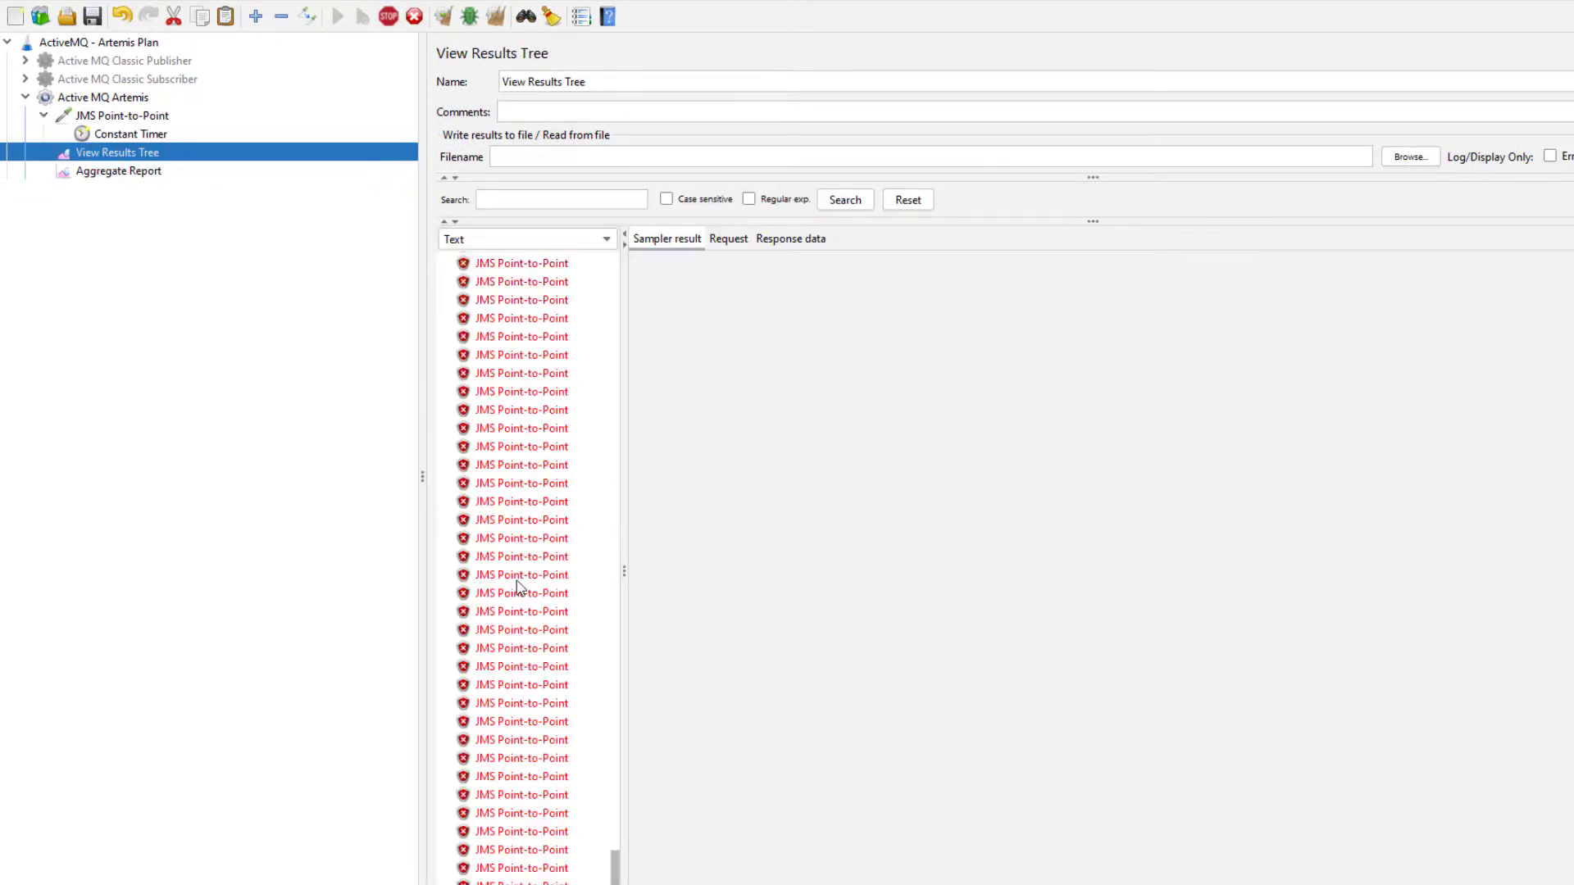
{"action": "left_click", "coordinate": [549, 501]}
{"action": "left_click_drag", "start_coordinate": [843, 456], "coordinate": [761, 455]}
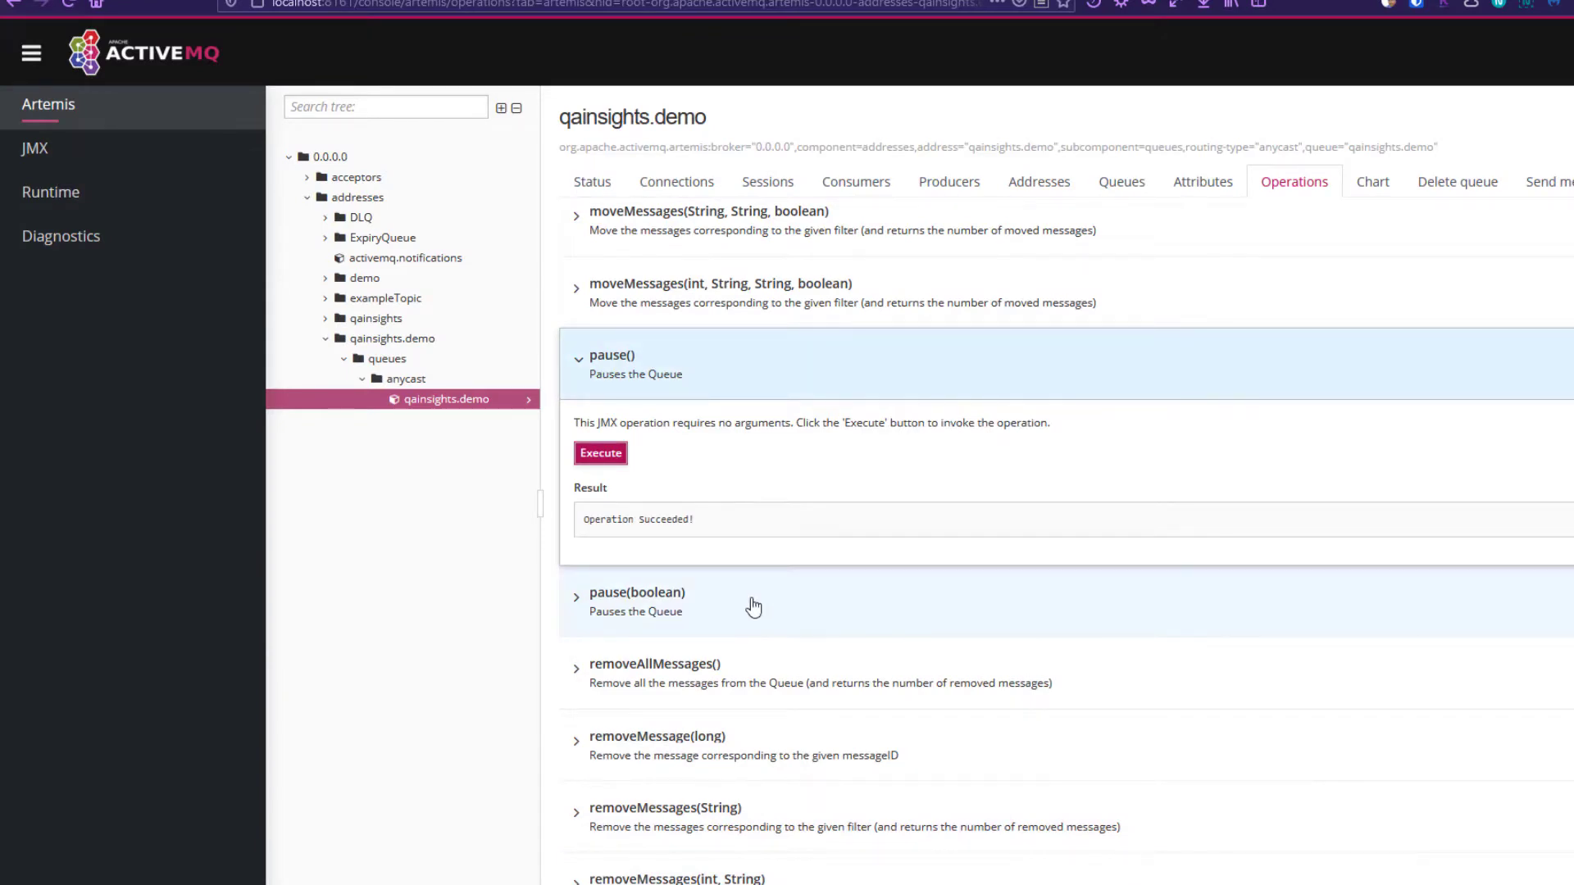
Execute the resume() operation on the qainsights.demo queue in the Artemis Console, and check JMeter's View Results Tree before returning.
{"action": "scroll", "coordinate": [753, 607], "scroll_direction": "down", "scroll_amount": 10}
{"action": "left_click", "coordinate": [738, 500]}
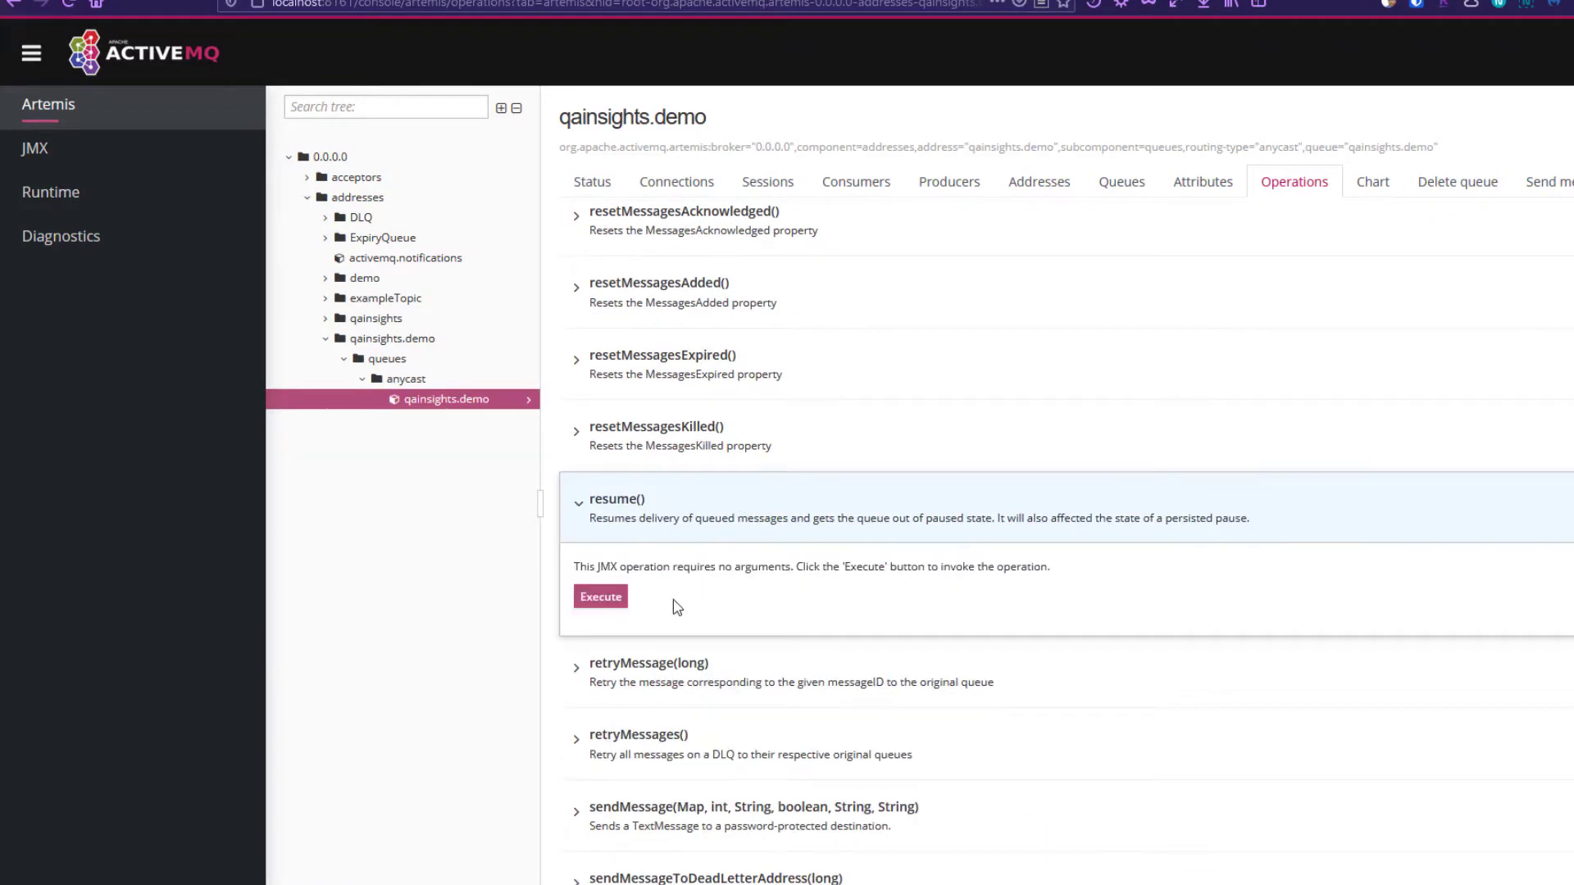
{"action": "left_click", "coordinate": [602, 597]}
{"action": "key", "text": "alt+Tab"}
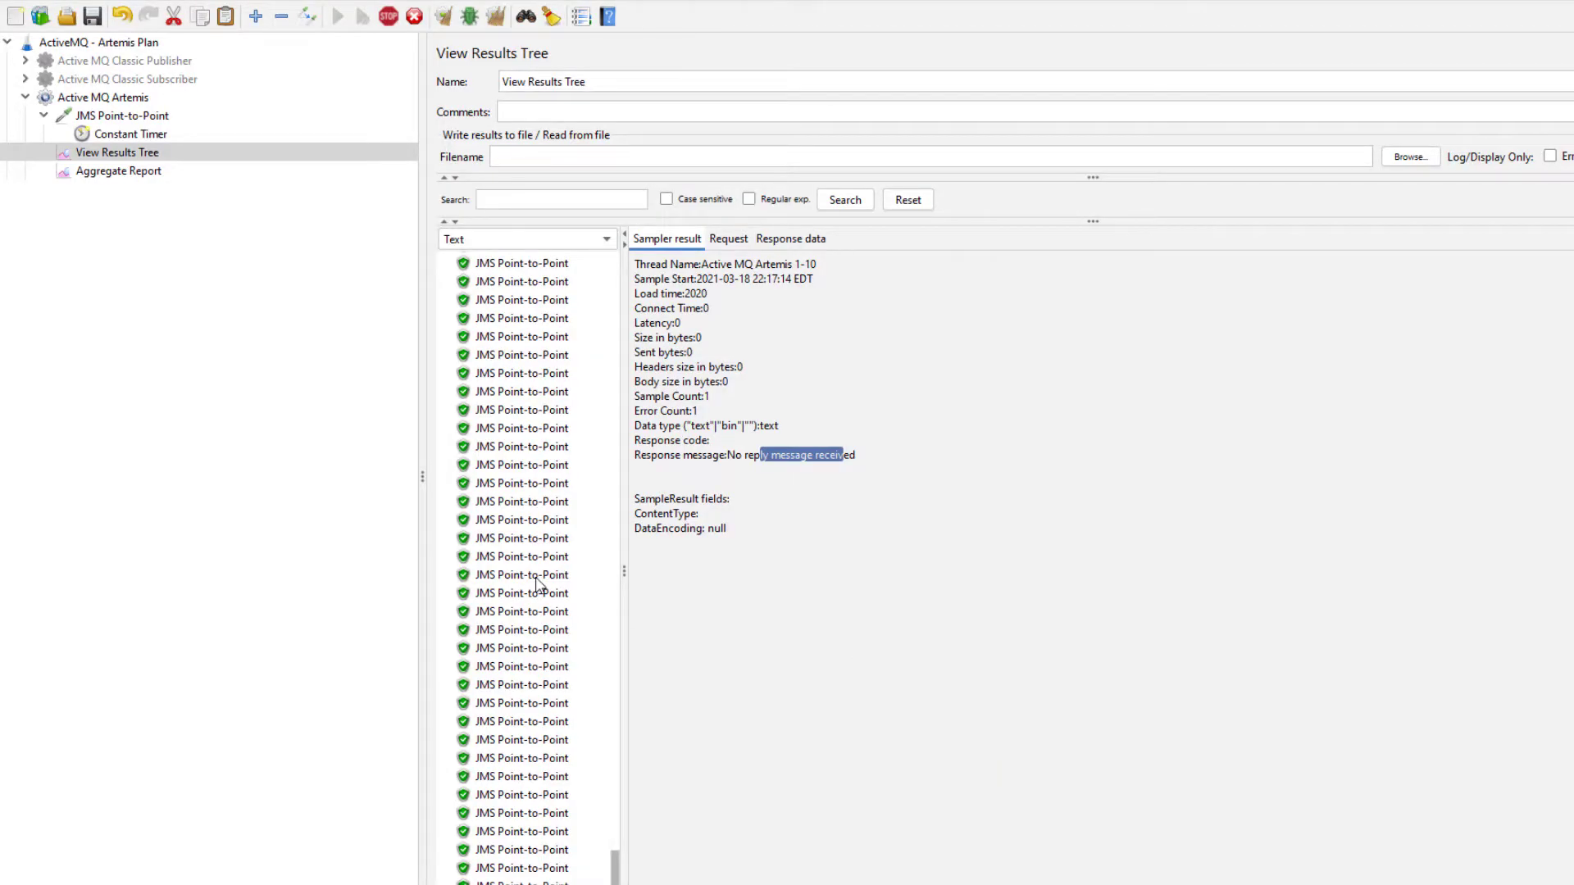
{"action": "key", "text": "alt+Tab"}
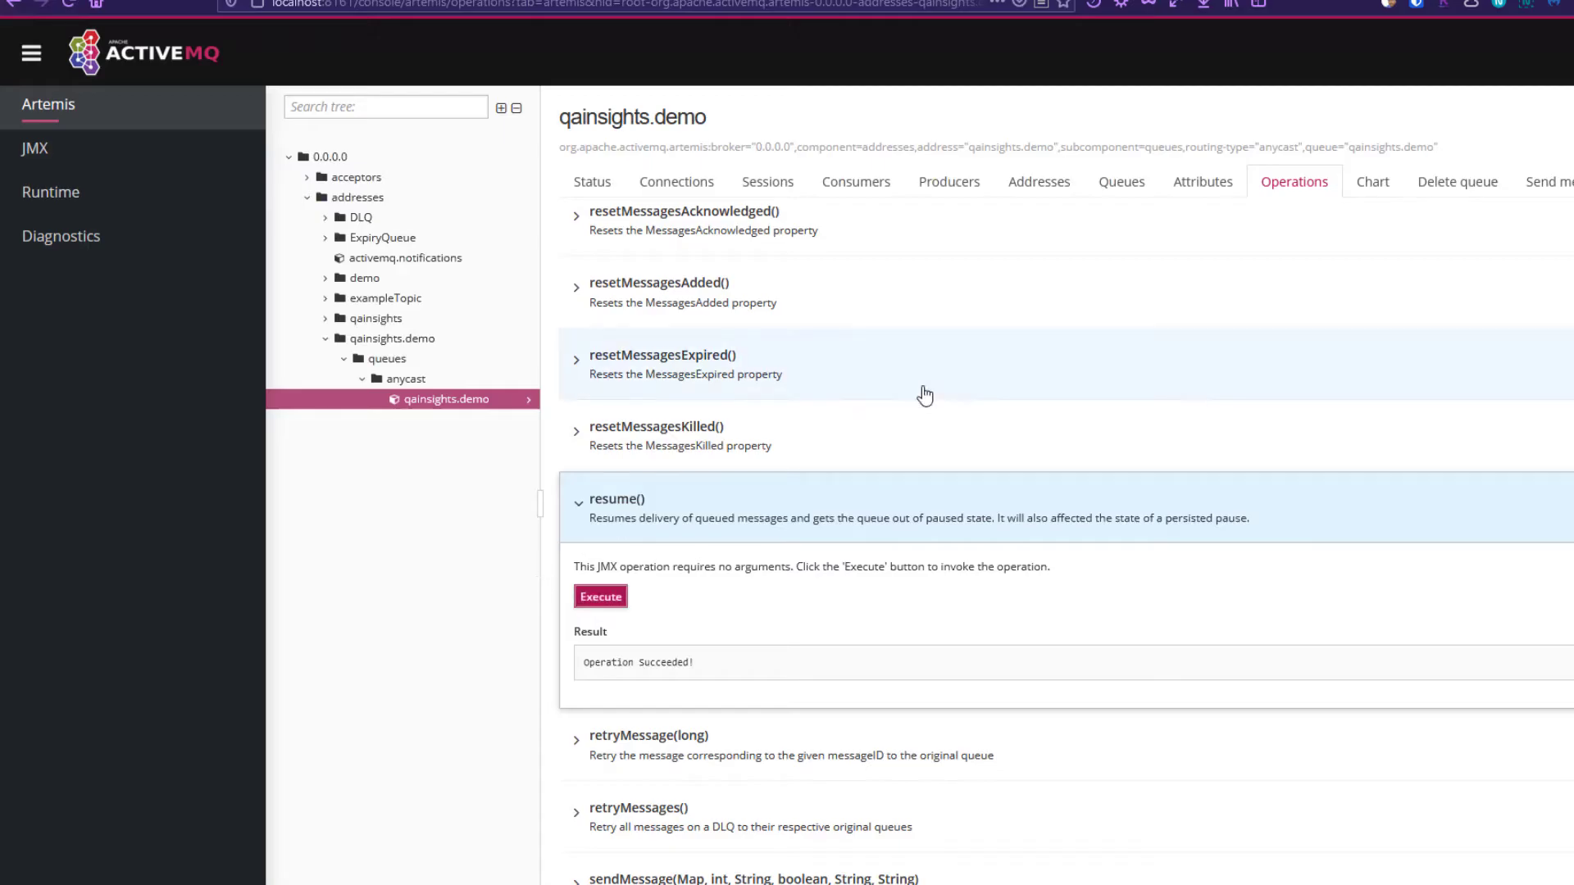